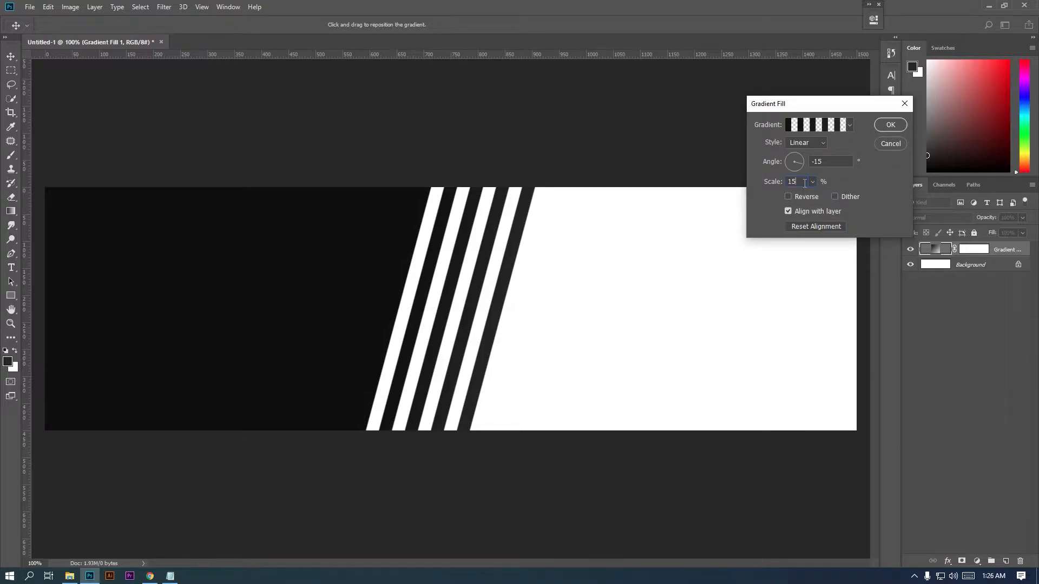
- Reduce the striped gradient fill's scale to 7%, enable dithering and apply the settings
key("Down")
key("Down")
key("Down")
key("Down")
key("Down")
key("Down")
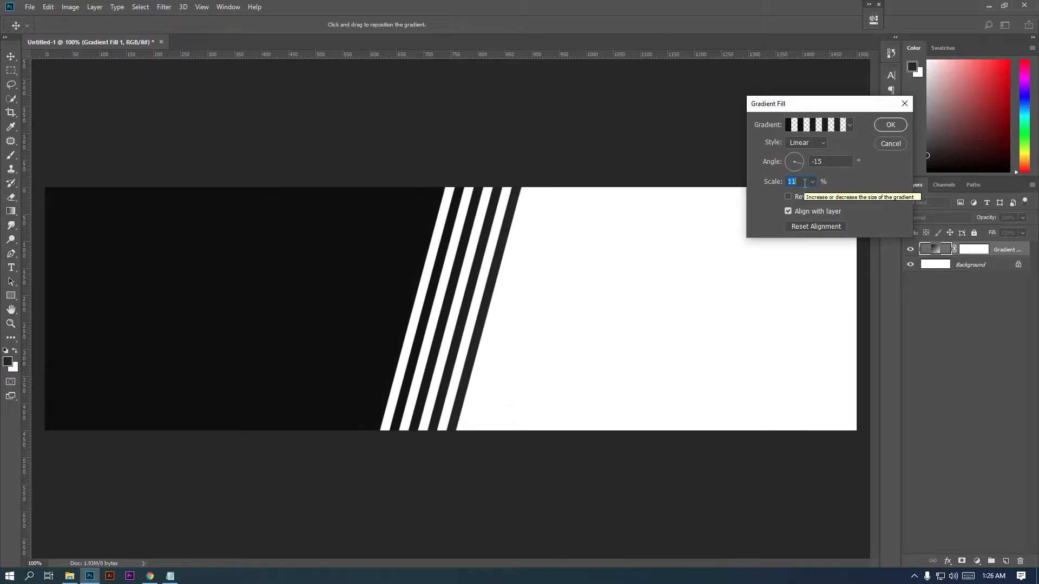
key("Down")
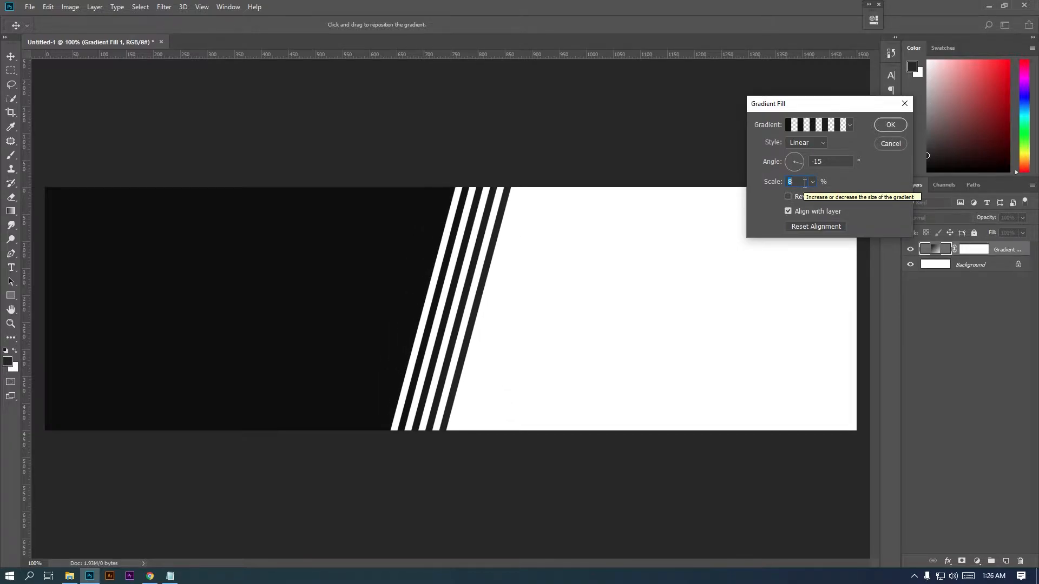
key("Down")
key("Down")
key("Down")
key("Up")
key("Up")
key("Up")
key("Down")
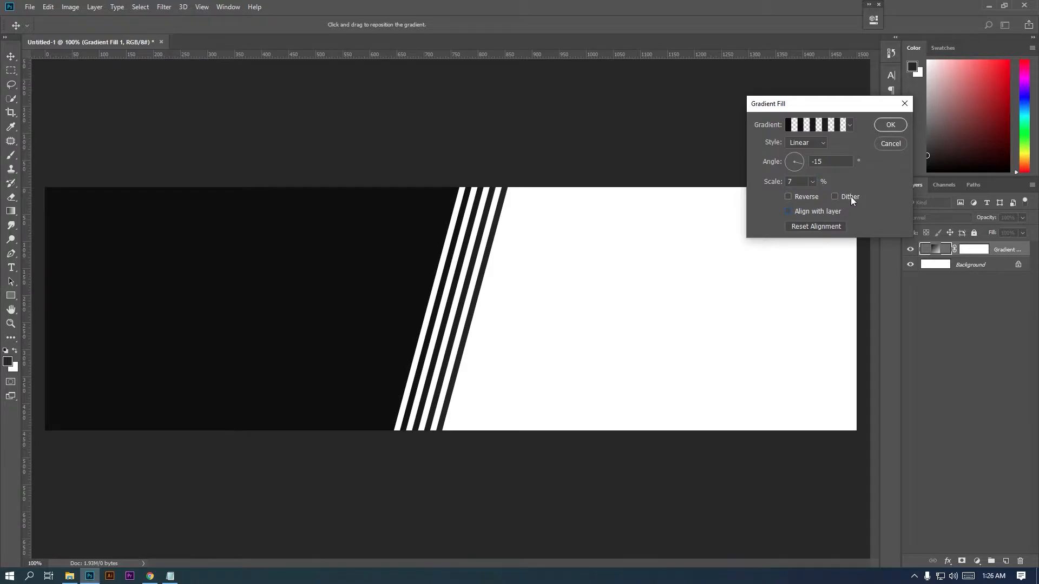
key("Return")
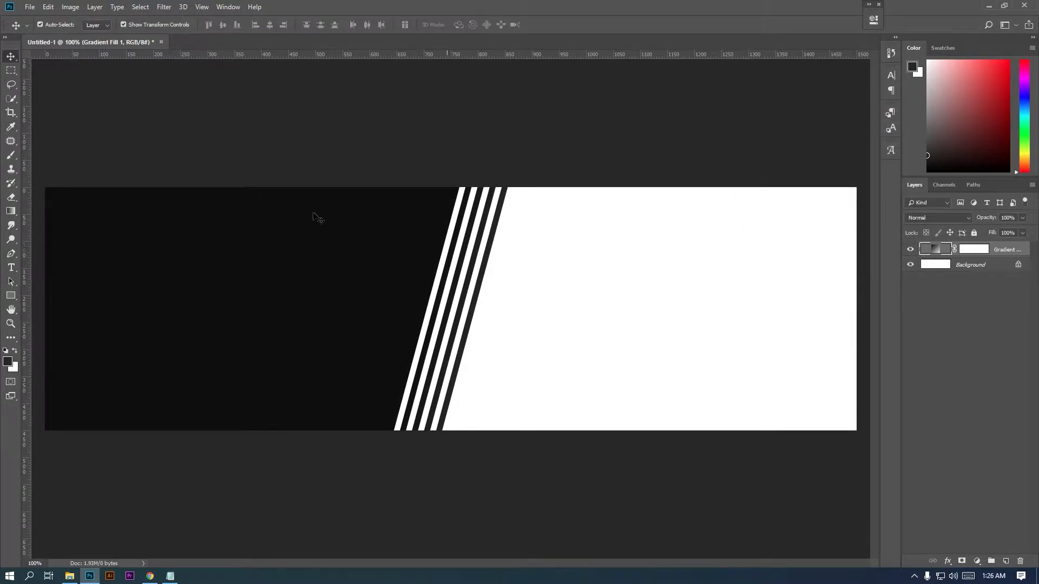
- Reopen the gradient fill and shift the diagonal stripes slightly to the right on the canvas
double_click(936, 250)
left_click_drag(483, 229, 495, 232)
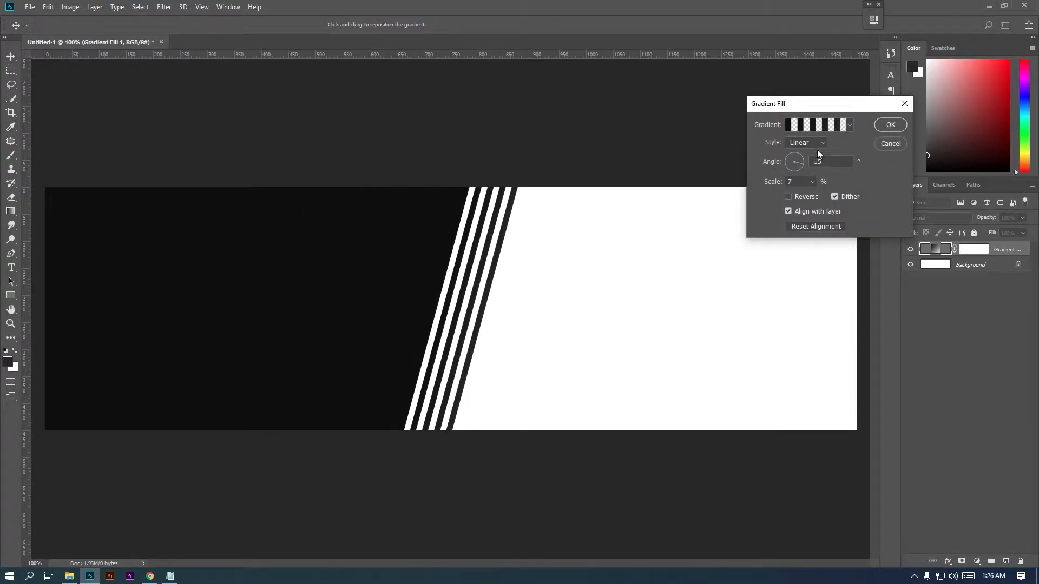
key("Return")
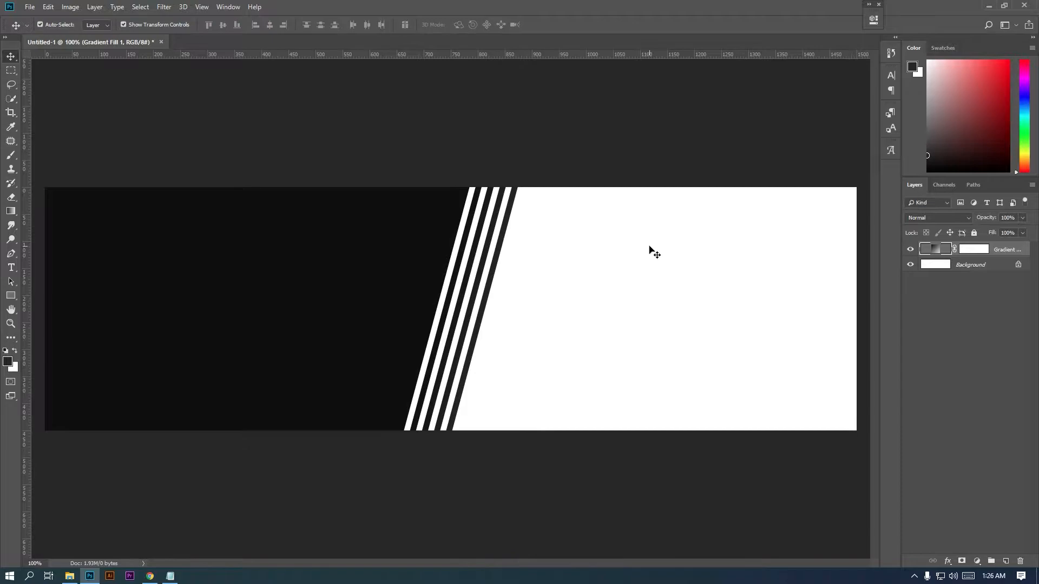
- Draw a vertical 46 × 260 px bar with 23 px corner radii on the white area in a new layer and fill it with #0e0e0e
left_click(1006, 562)
left_click(7, 299)
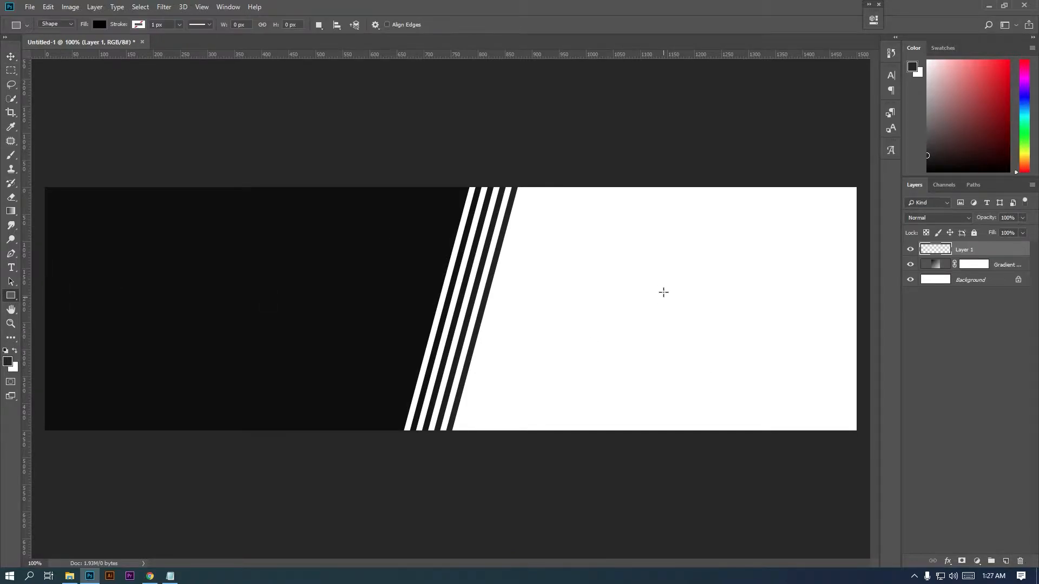
left_click_drag(641, 242, 681, 383)
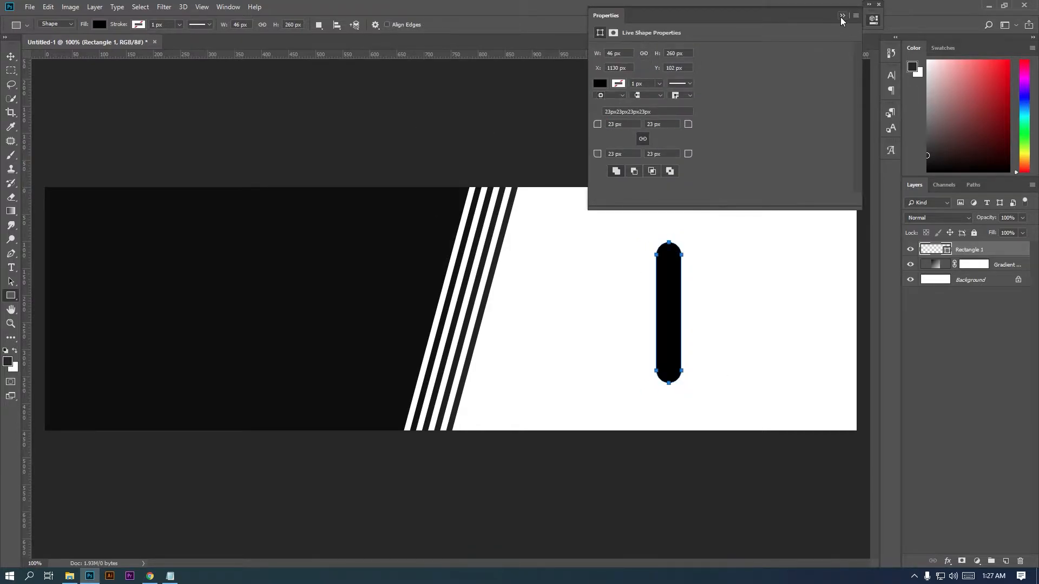
double_click(946, 250)
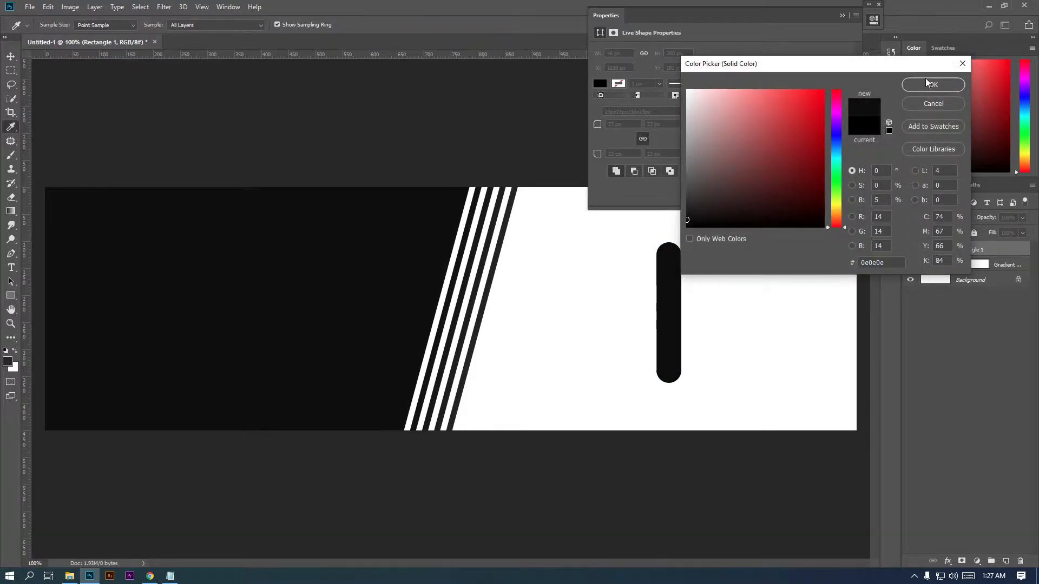
left_click(924, 79)
left_click(842, 17)
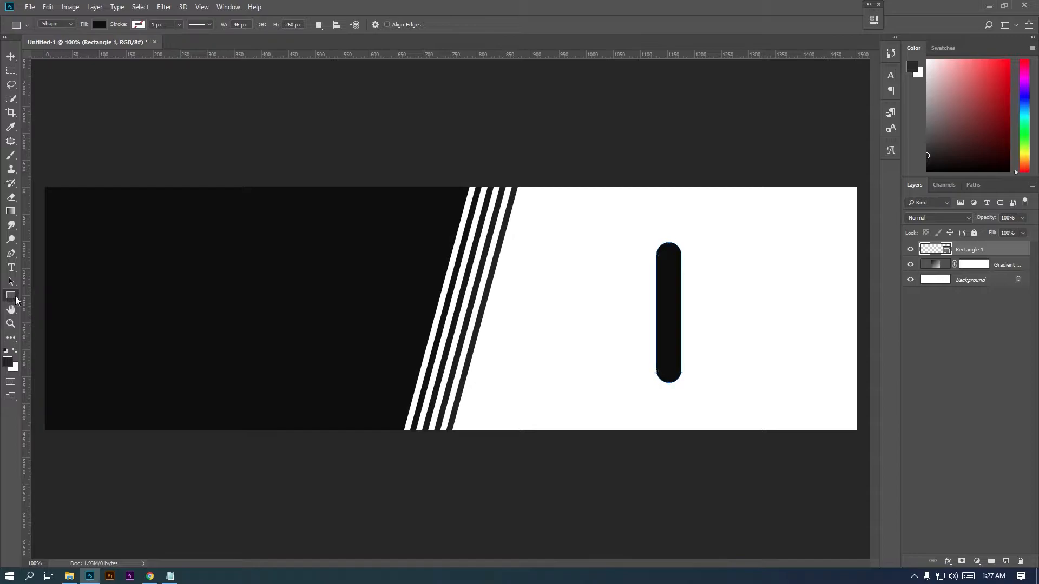
- Draw a second vertical rectangle near the canvas's right edge on a new layer and stretch it to the full 450 px canvas height
left_click(1004, 562)
left_click_drag(810, 195, 830, 187)
left_click(843, 16)
key("ctrl+t")
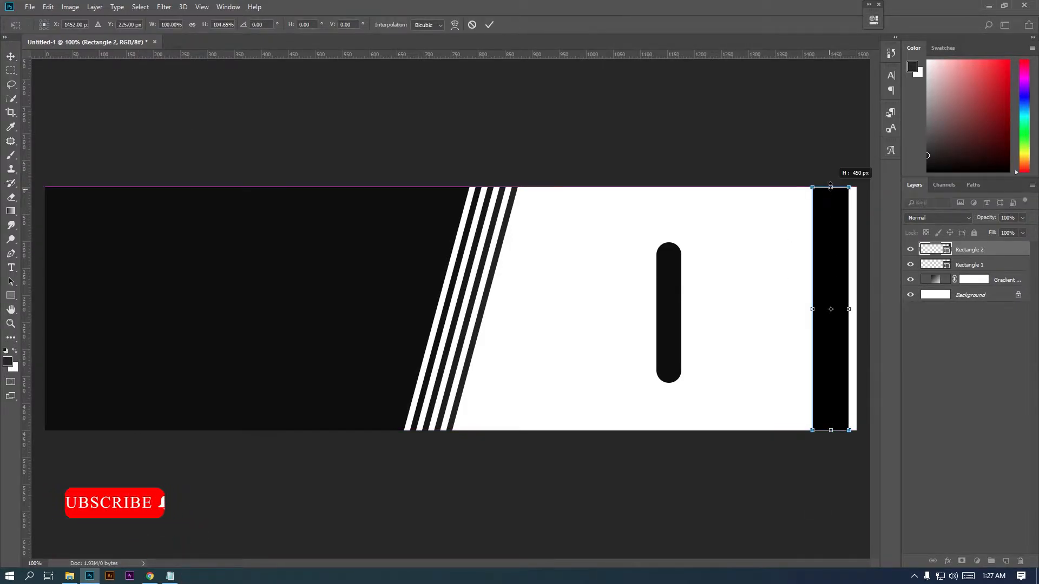
key("Return")
- Move the full-height rectangle so it is centred on the canvas's right edge and fill it with the rounded bar's color, #0e0e0e
left_click_drag(836, 335, 549, 364)
left_click(845, 326, "ctrl")
left_click_drag(552, 178, 577, 178)
key("ctrl+t")
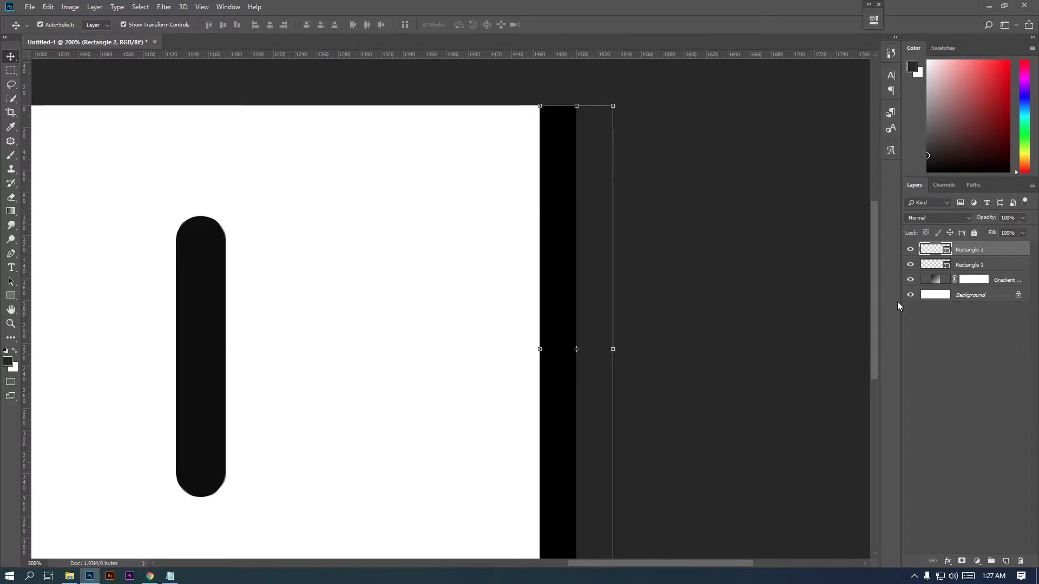
double_click(946, 254)
left_click(219, 320)
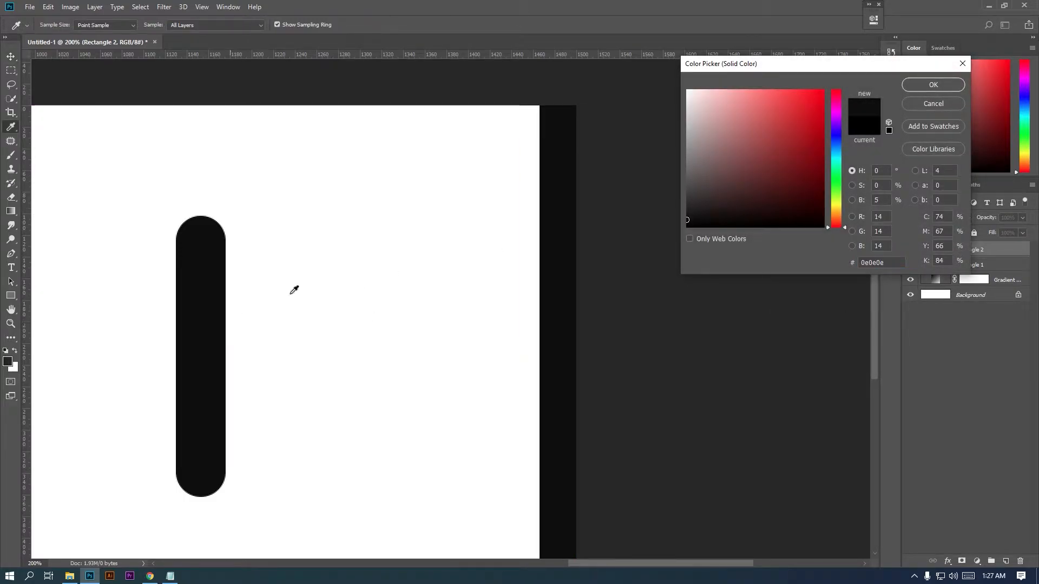
left_click(918, 86)
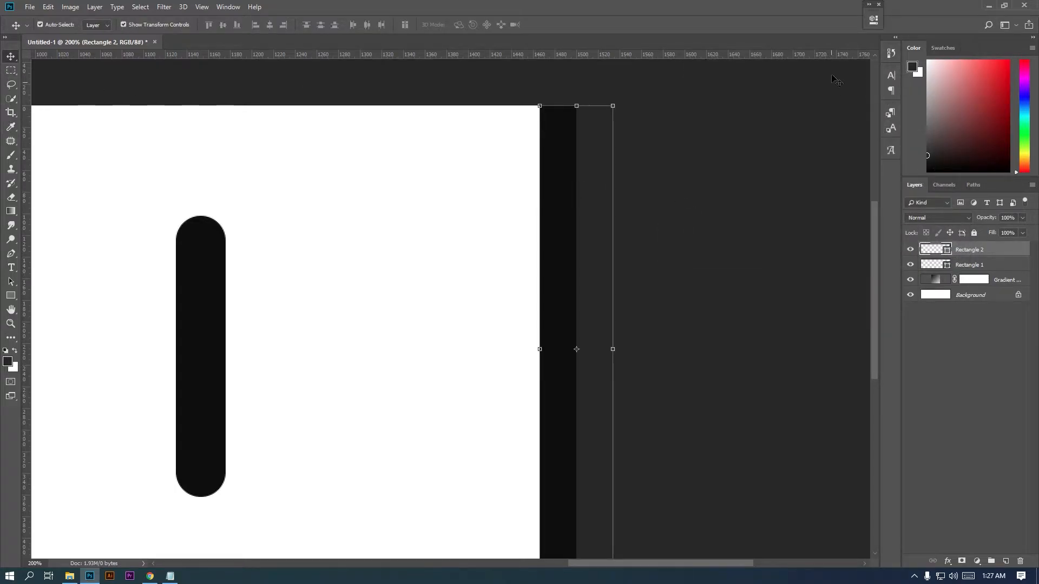
- Fully round the corners of the right-edge bar and shorten it evenly about its centre to about 353 px high
left_click(874, 20)
left_click_drag(597, 127, 914, 129)
left_click(843, 16)
left_click_drag(577, 107, 577, 154)
key("ctrl+minus")
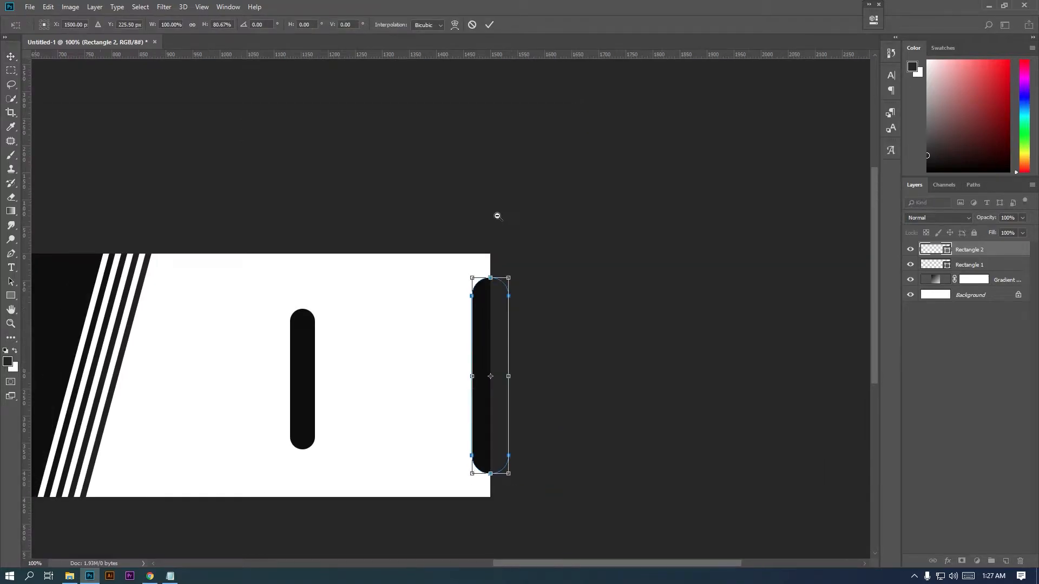
key("Return")
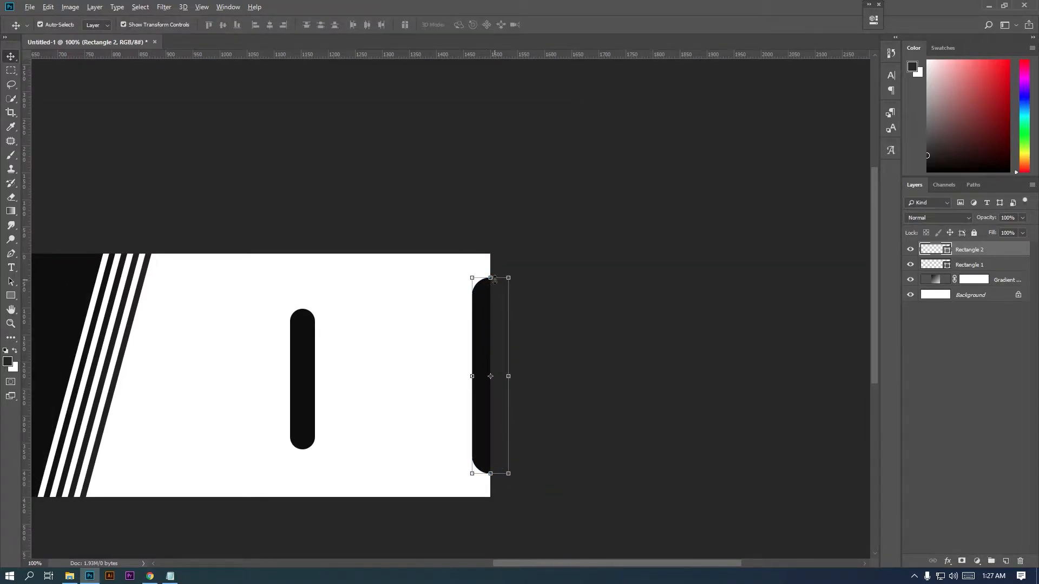
left_click_drag(494, 280, 494, 283)
key("Return")
- Duplicate the right-edge bar layer and move the copy so it straddles the canvas's left edge at the same height
key("ctrl+minus")
left_click_drag(373, 416, 519, 335)
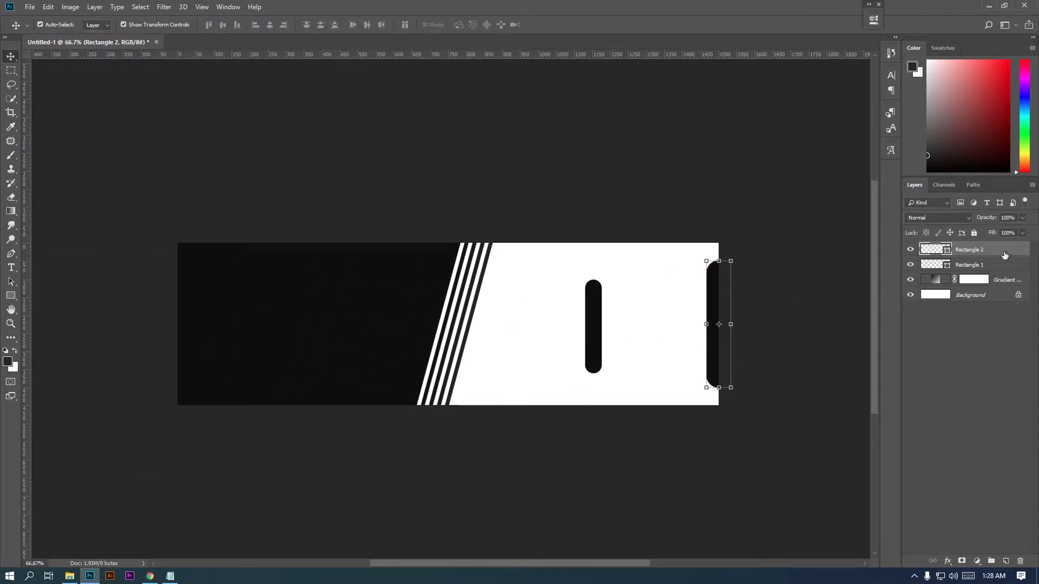
left_click_drag(1013, 253, 1005, 561)
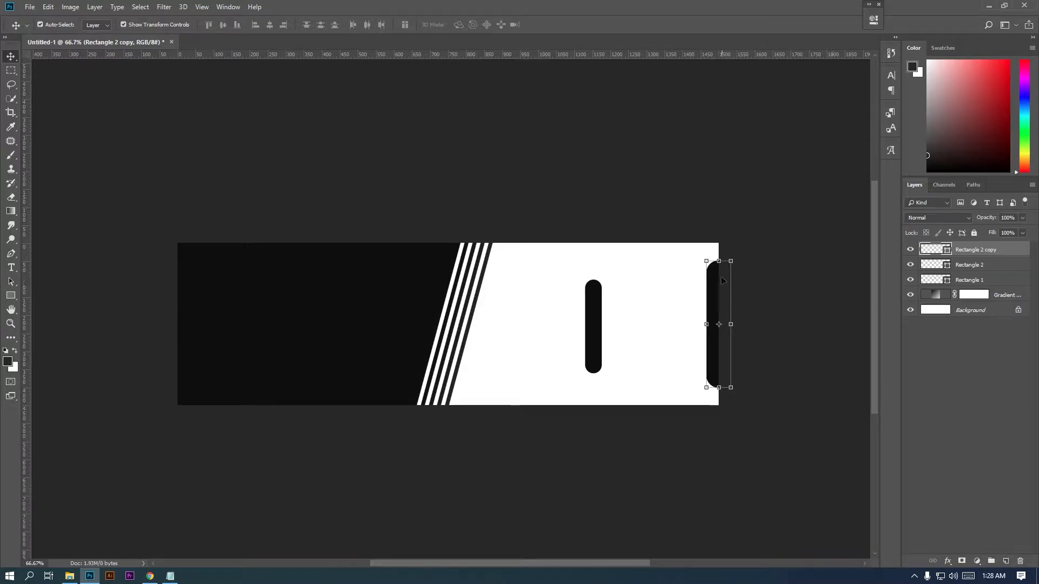
key("ctrl+t")
left_click_drag(711, 297, 178, 300)
key("Return")
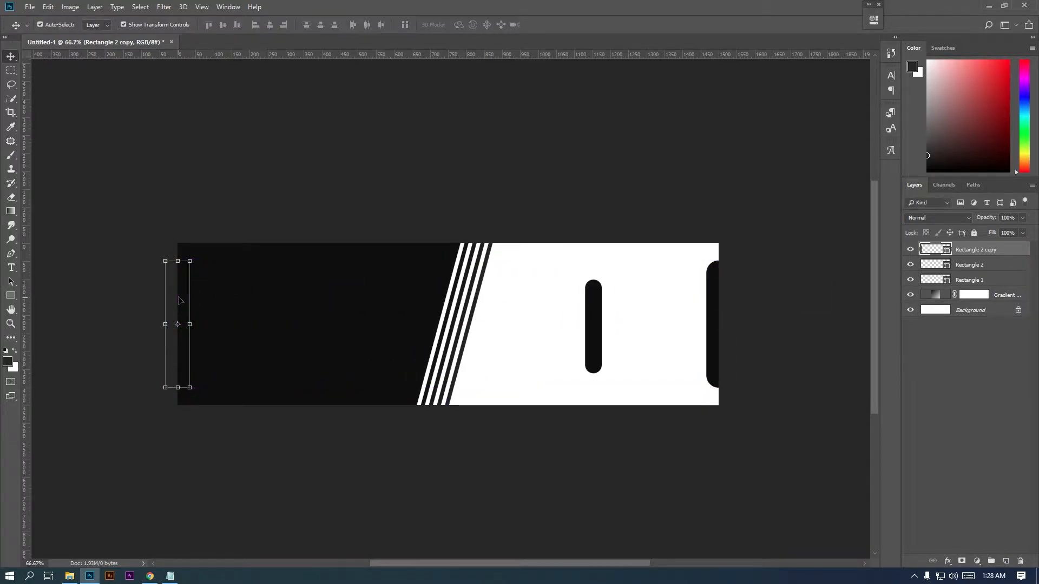
- Fill the left-edge bar with the white sampled from the canvas
double_click(947, 252)
left_click(681, 266)
left_click(935, 85)
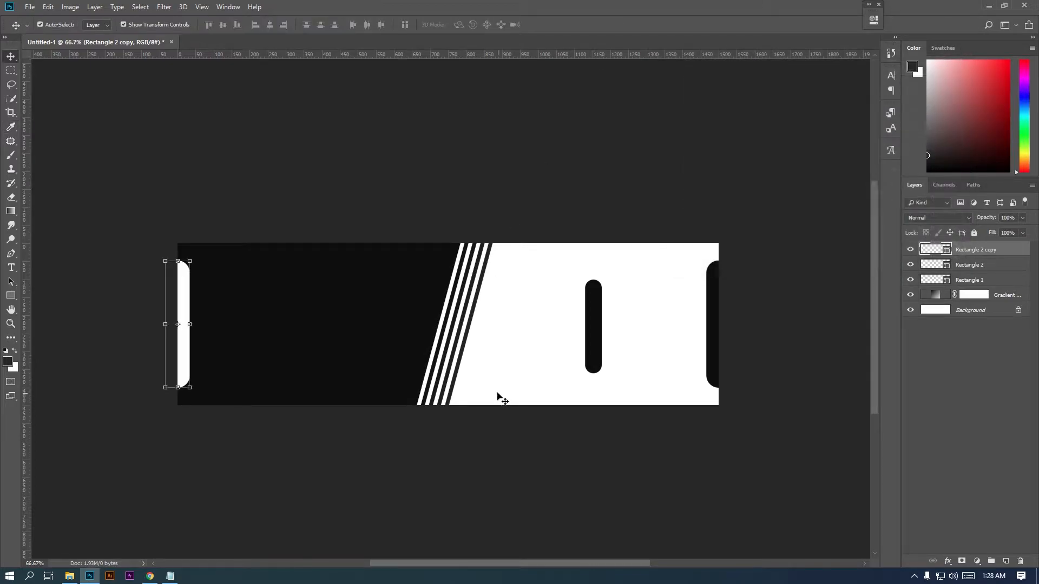
- Set the Custom Shape tool to the solid hexagon shape
scroll(461, 341, "up", 2)
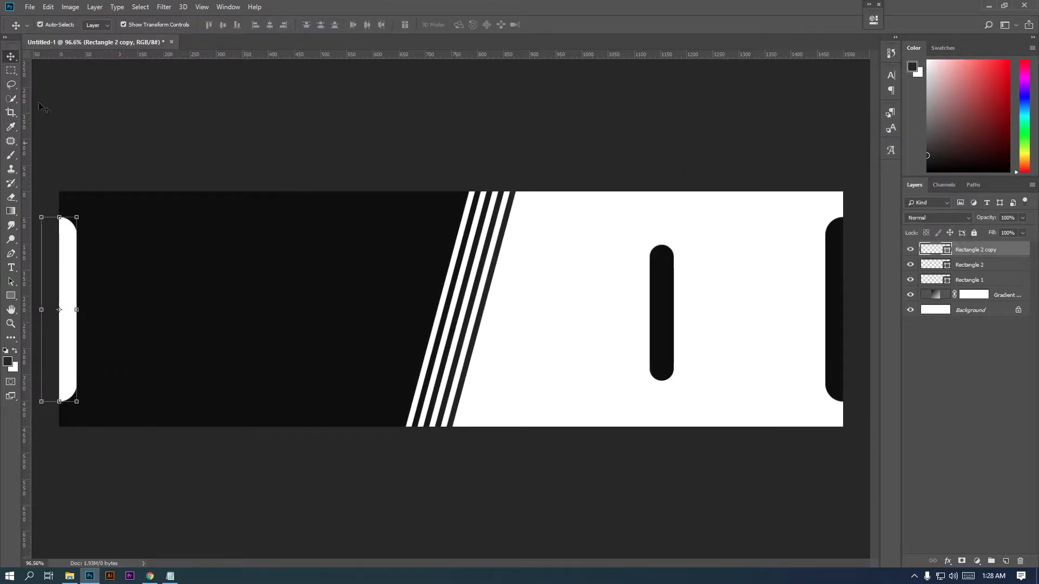
left_click(9, 73)
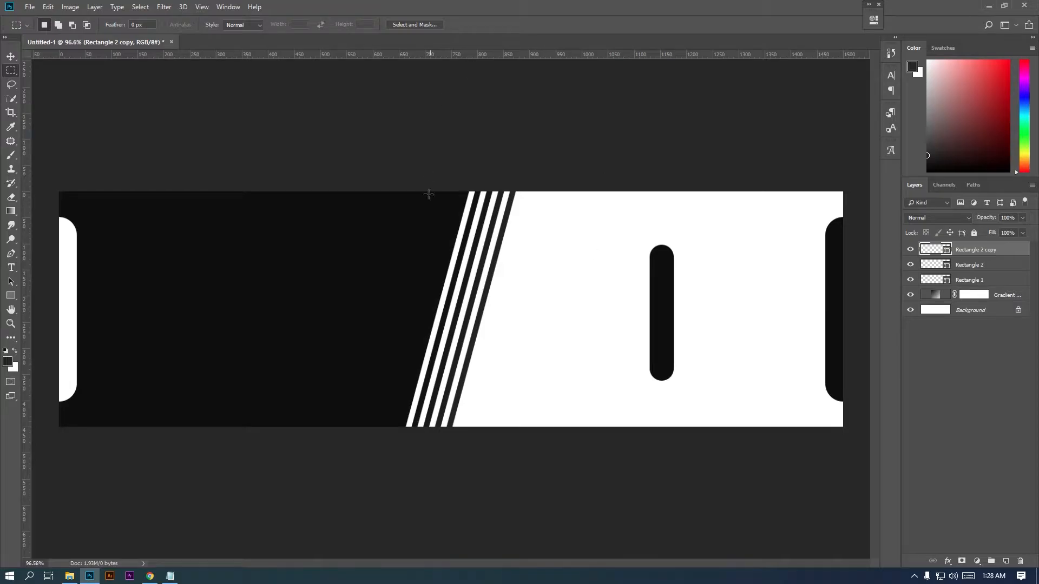
left_click(1008, 563)
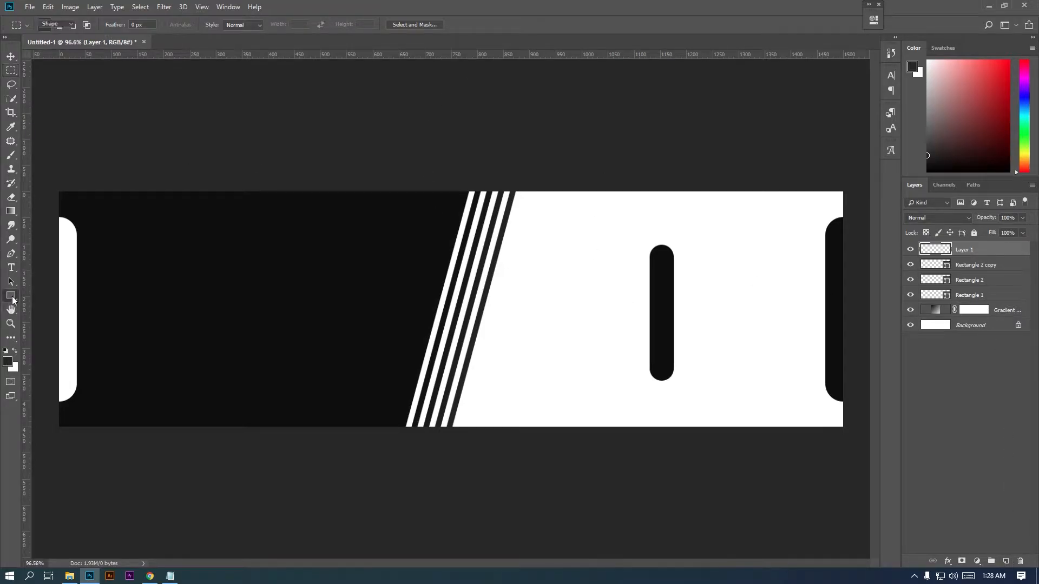
left_click(11, 295)
left_click(86, 347)
key("ctrl+z")
right_click(419, 321)
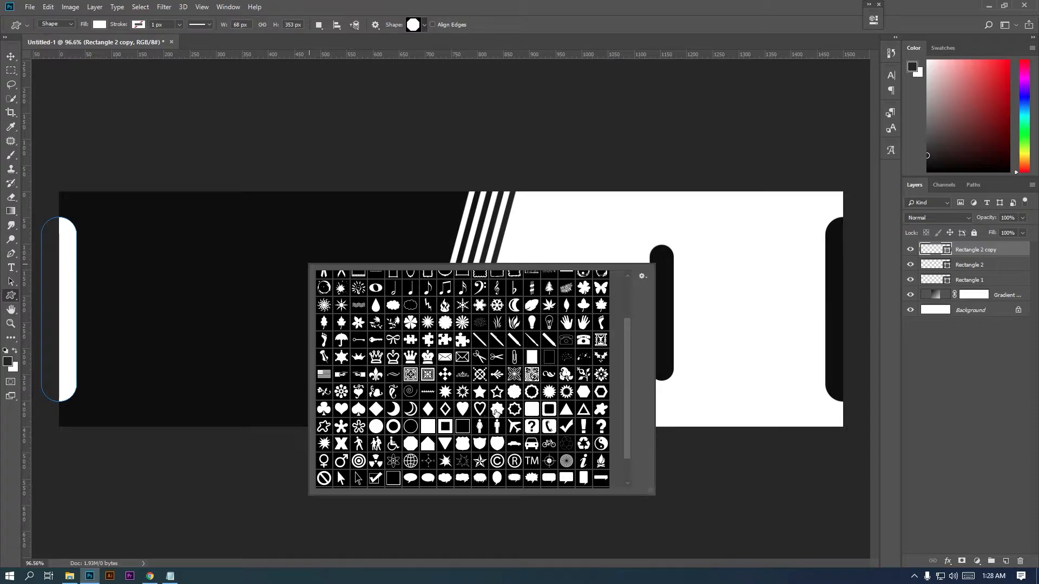
double_click(584, 392)
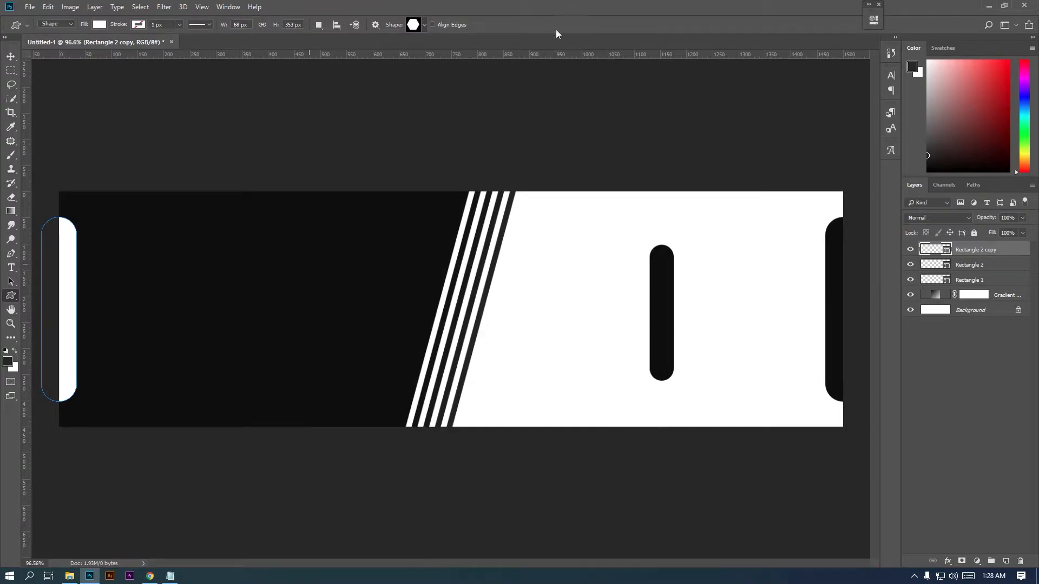
left_click_drag(406, 250, 536, 388)
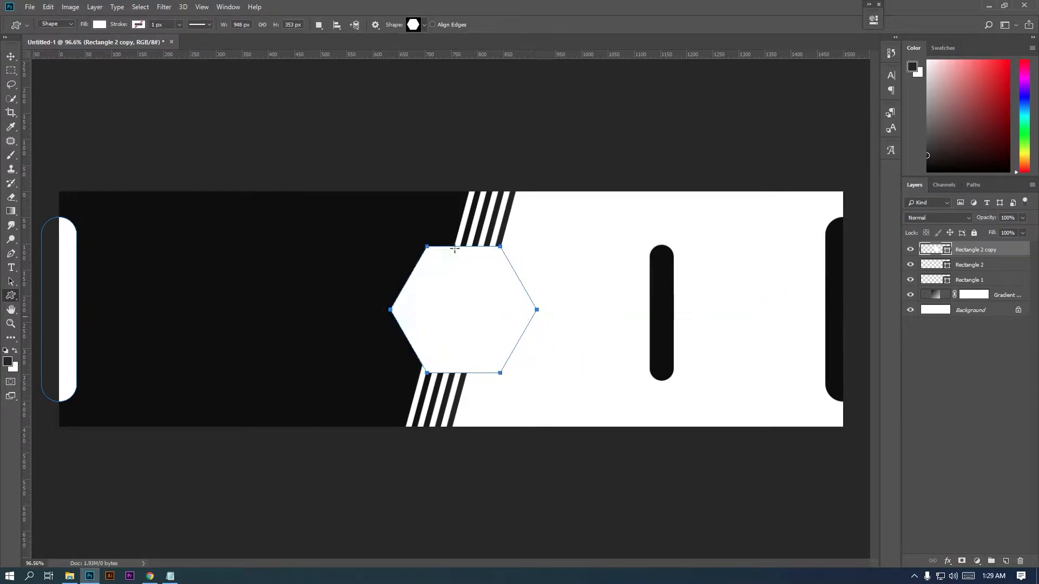
left_click(10, 56)
key("ctrl+z")
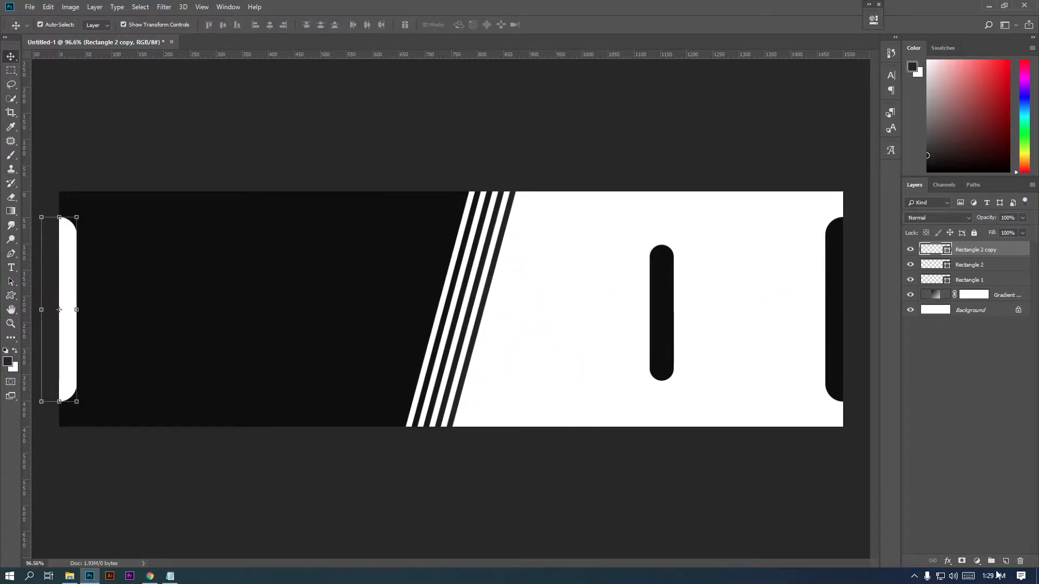
- Draw a 318 × 275 px hexagon over the middle of the stripes on a new layer and fill it with the stripe color #242424
left_click(1005, 561)
left_click(11, 295)
left_click_drag(383, 241, 547, 413)
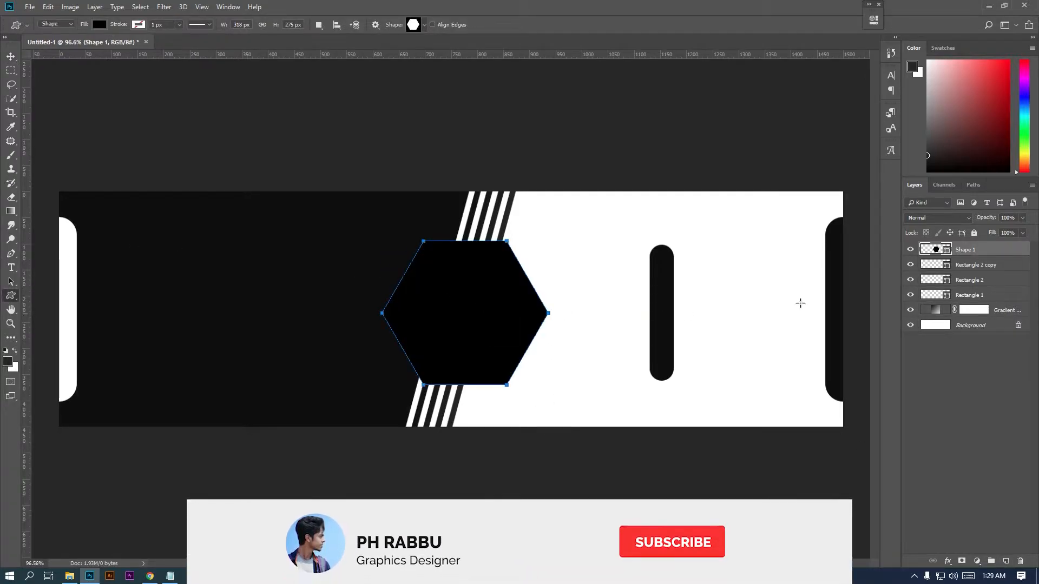
double_click(935, 249)
left_click(514, 202)
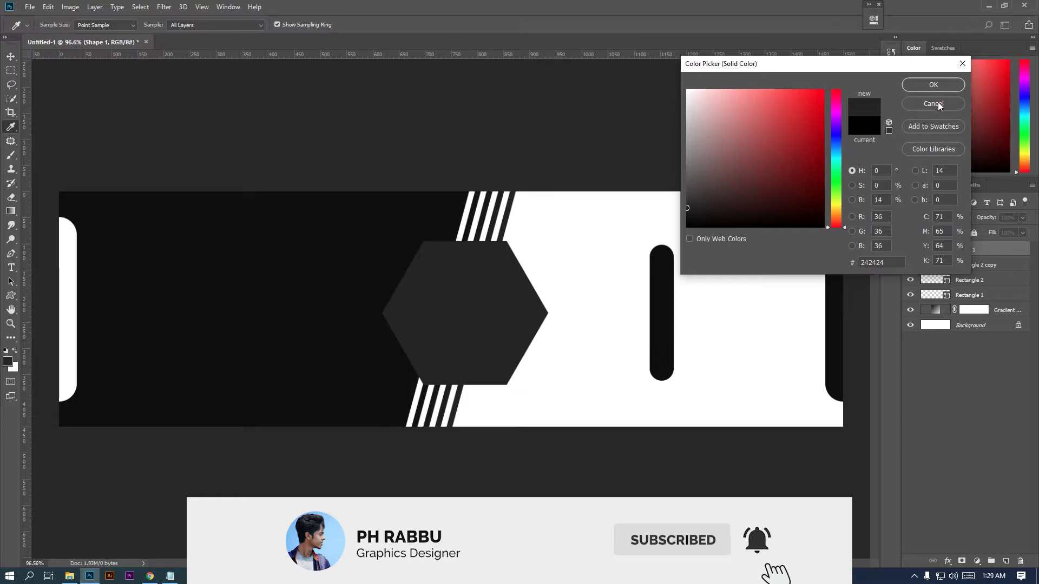
key("Return")
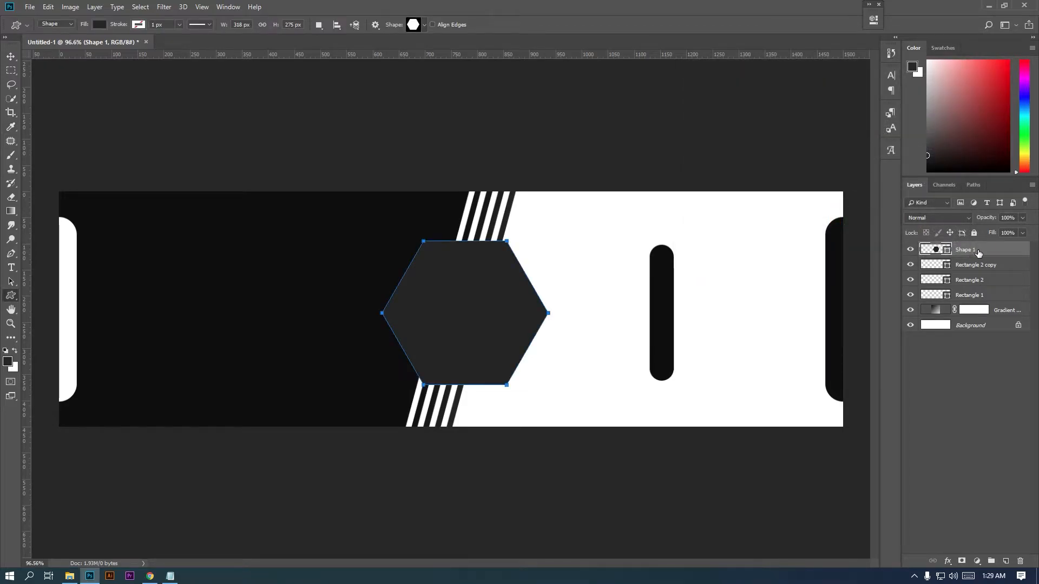
- Move the hexagon slightly up and right so it is centred vertically on the canvas over the stripes
left_click(11, 56)
mouse_move(486, 285)
left_mouse_down()
mouse_move(502, 283)
mouse_move(468, 282)
mouse_move(492, 285)
left_mouse_up()
key("Return")
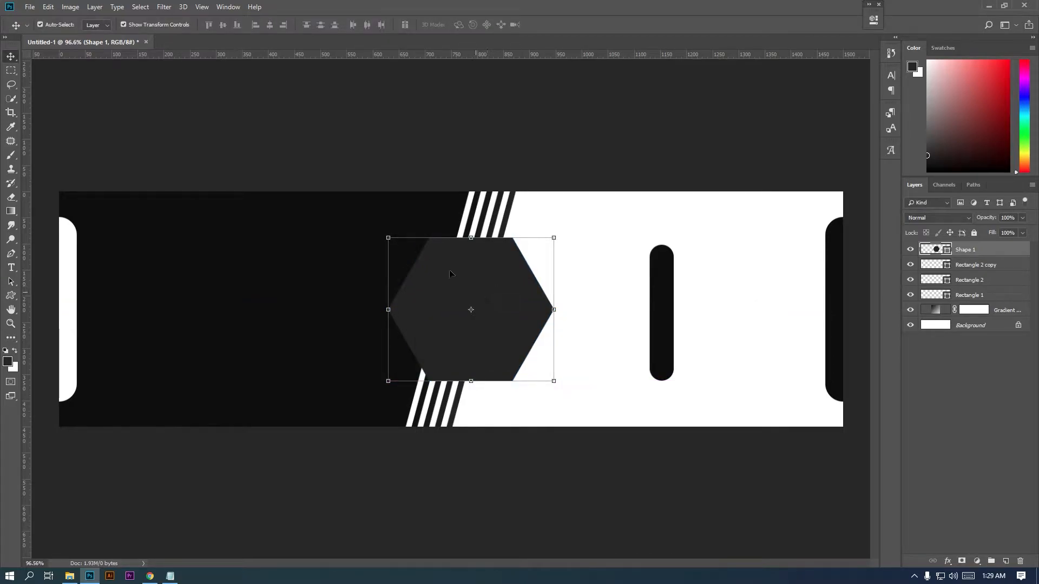
- Group the layers of the two rounded edge bars, Rectangle 2 and Rectangle 2 copy
left_click(7, 72)
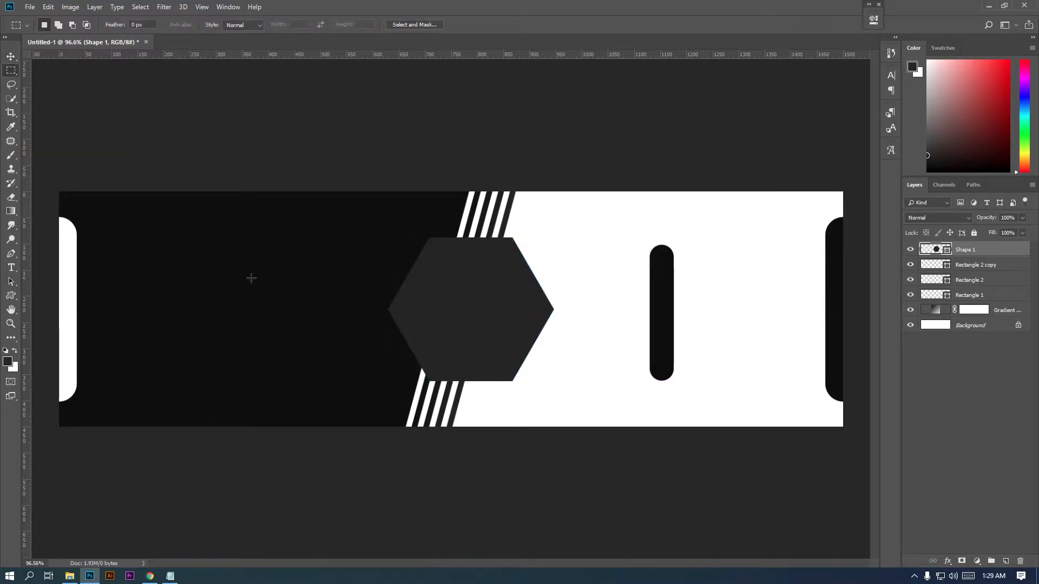
left_click(982, 270)
left_click(910, 266)
left_click(910, 266)
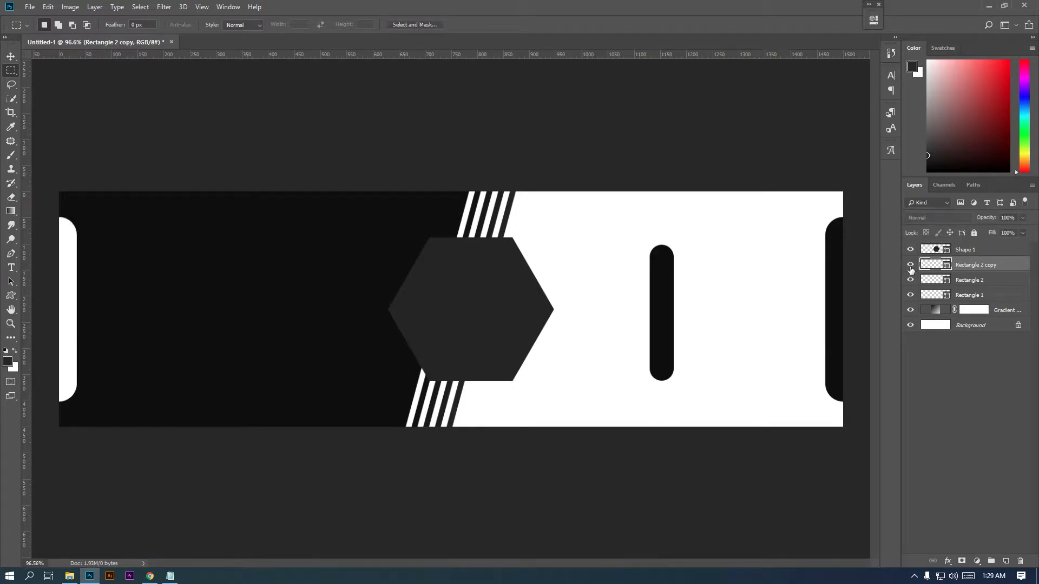
left_click(980, 281)
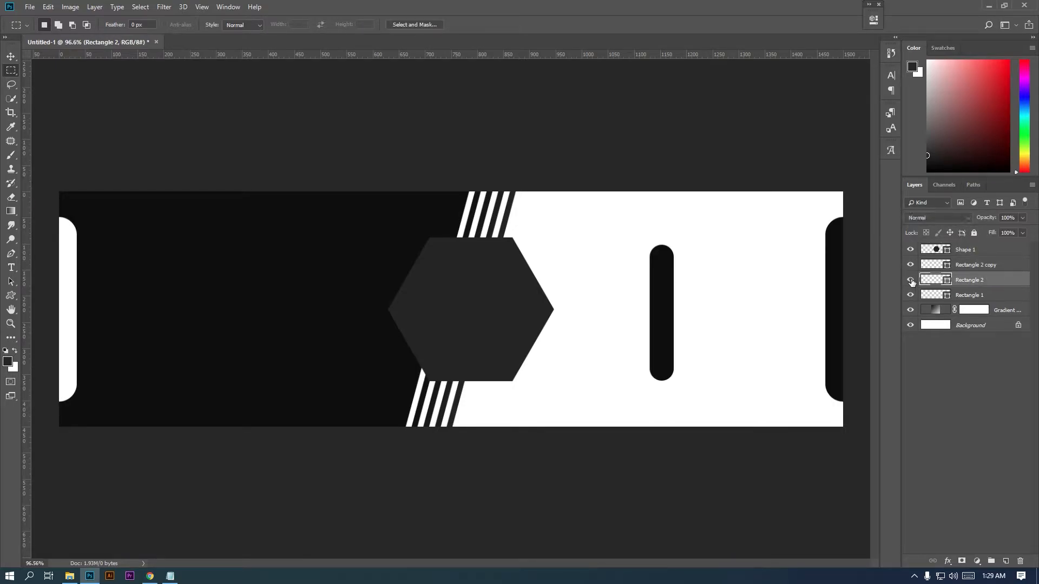
key("v")
left_click(985, 266, "ctrl")
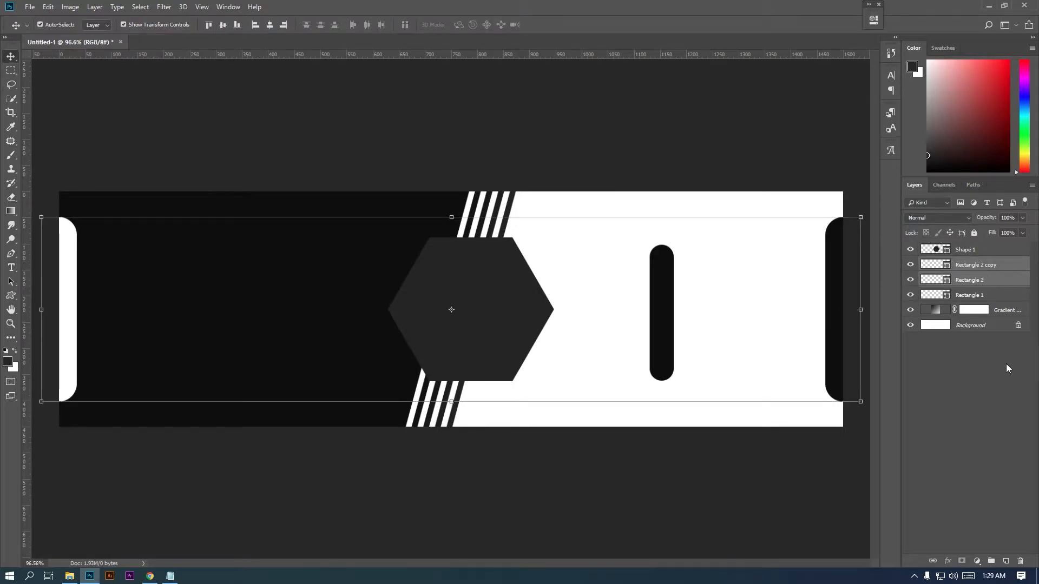
left_click(992, 576)
left_click(993, 575)
left_click(993, 562)
- Group the divider bar layer Rectangle 1 with the gradient fill layer
left_click(980, 278)
left_click(1014, 299, "ctrl")
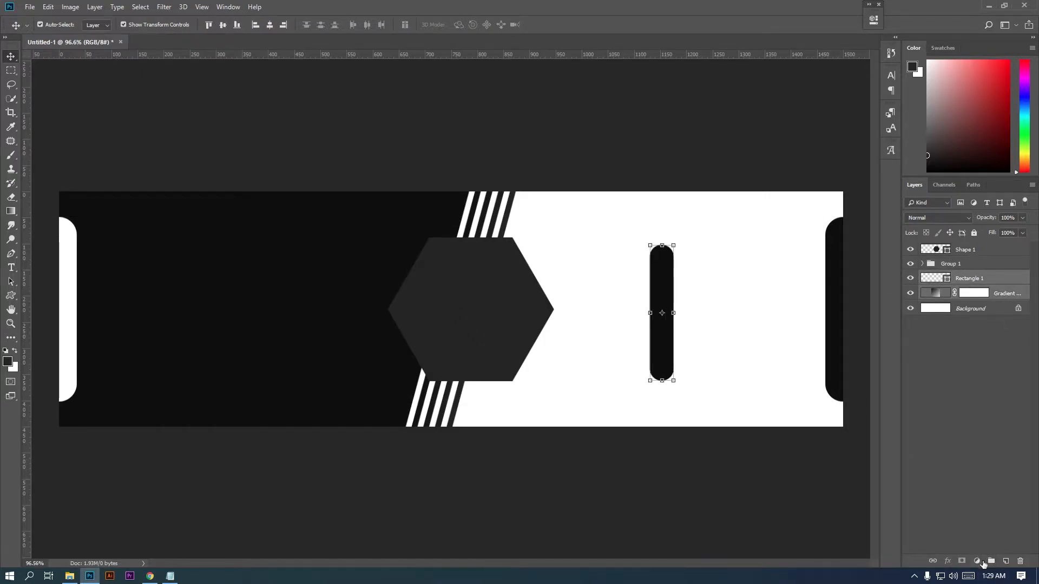
left_click(991, 561)
- Place the businessman portrait photo from the file folder above the hexagon layer and clip it to the hexagon
left_click(967, 249)
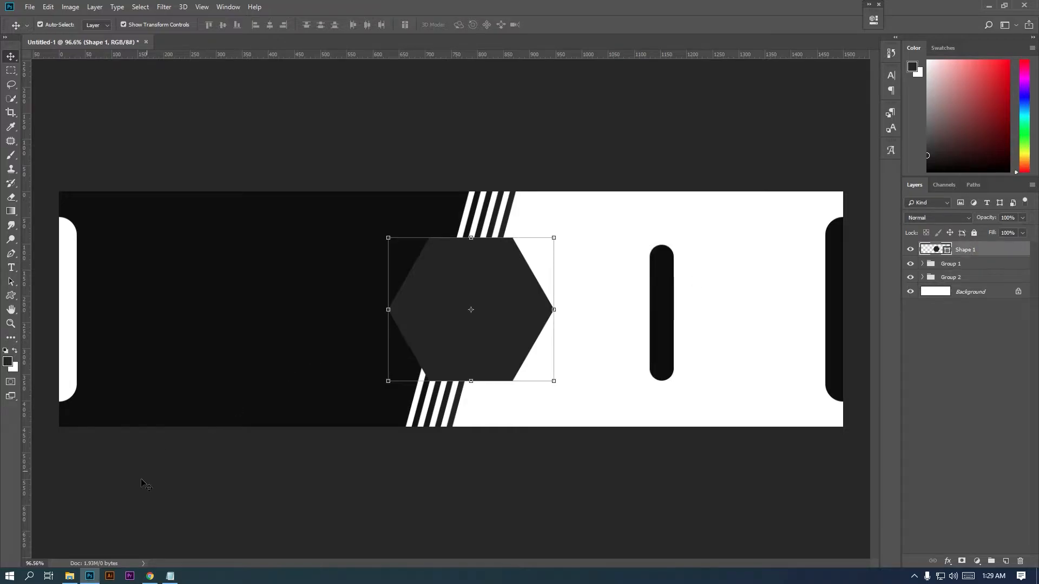
left_click(69, 575)
left_click_drag(358, 81, 523, 320)
key("Return")
left_click(983, 265, "alt")
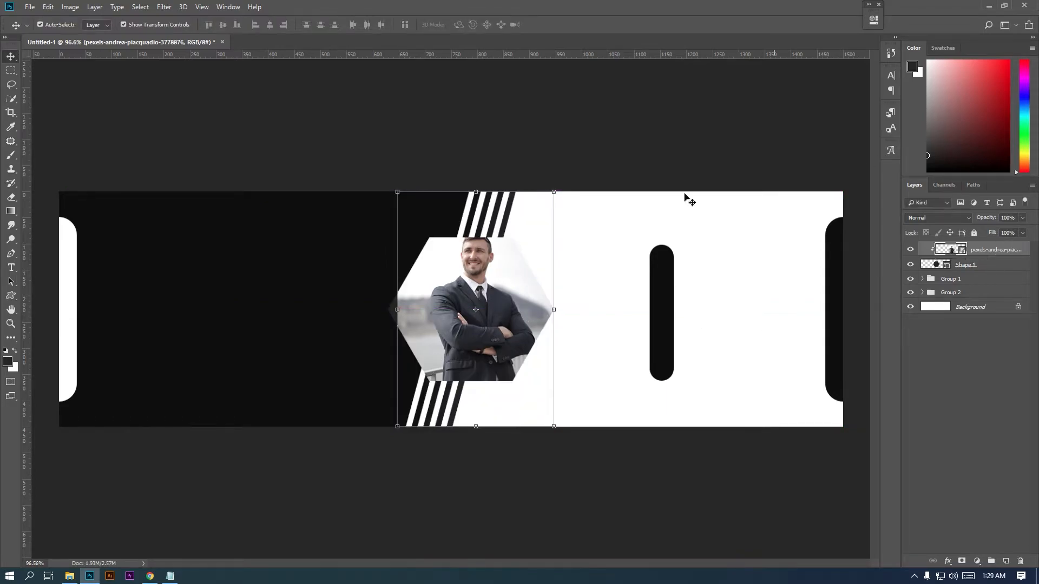
- Scale the clipped portrait to 3.53% and position it so the man's head and torso fill the hexagon
mouse_move(555, 192)
left_mouse_down()
mouse_move(555, 217)
mouse_move(563, 209)
left_mouse_up()
left_click_drag(514, 297, 511, 294)
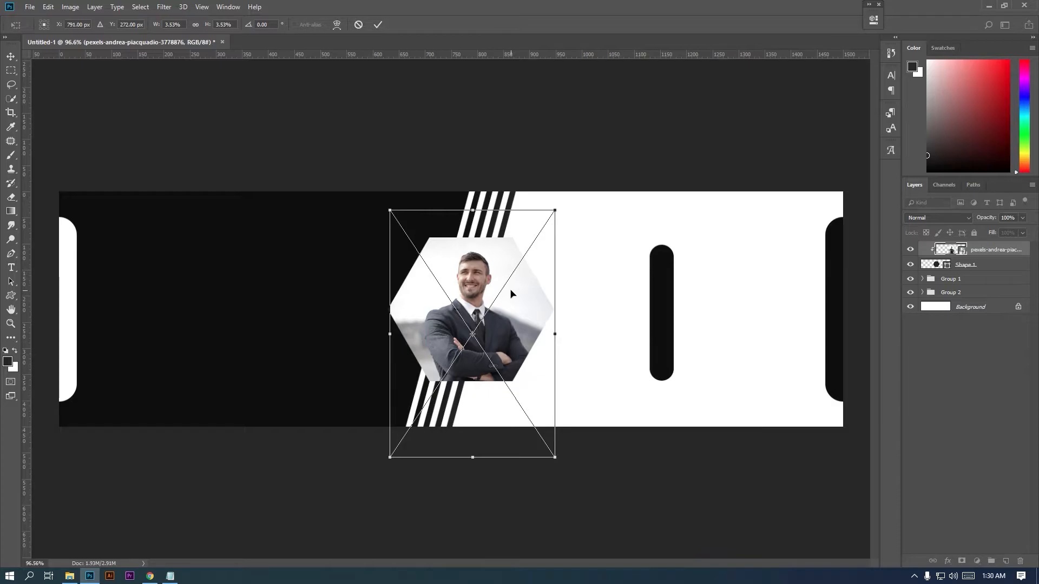
key("Return")
- Add a 9 px inside Stroke with a black-to-white linear gradient at 45° to the hexagon layer
double_click(1003, 264)
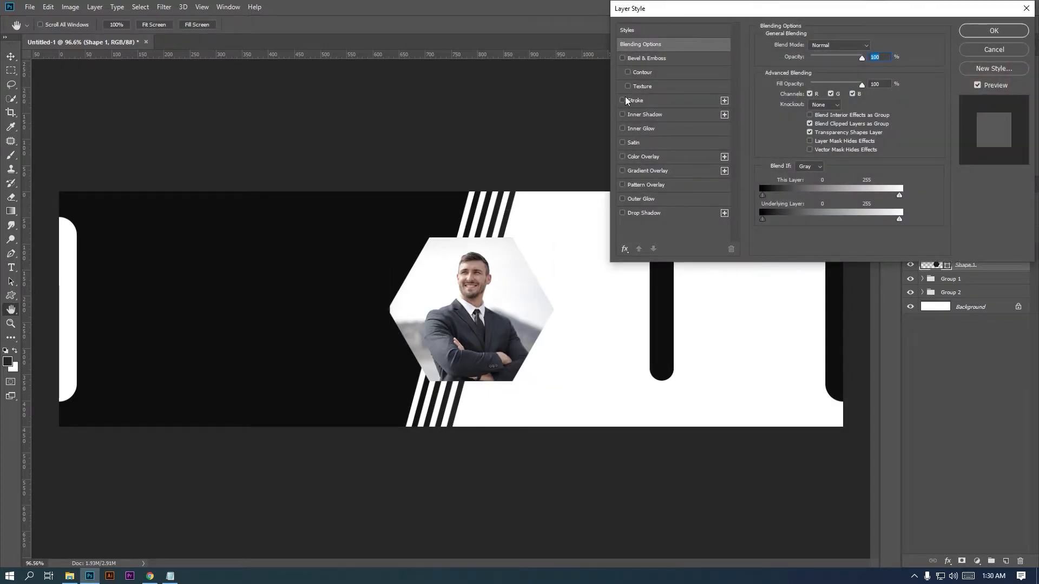
left_click(626, 100)
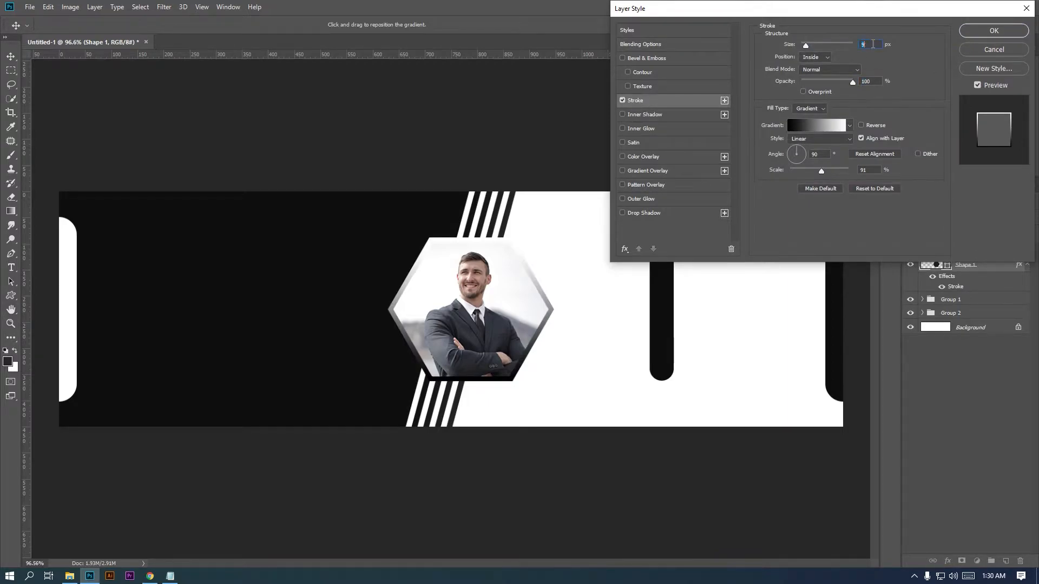
left_click(805, 154)
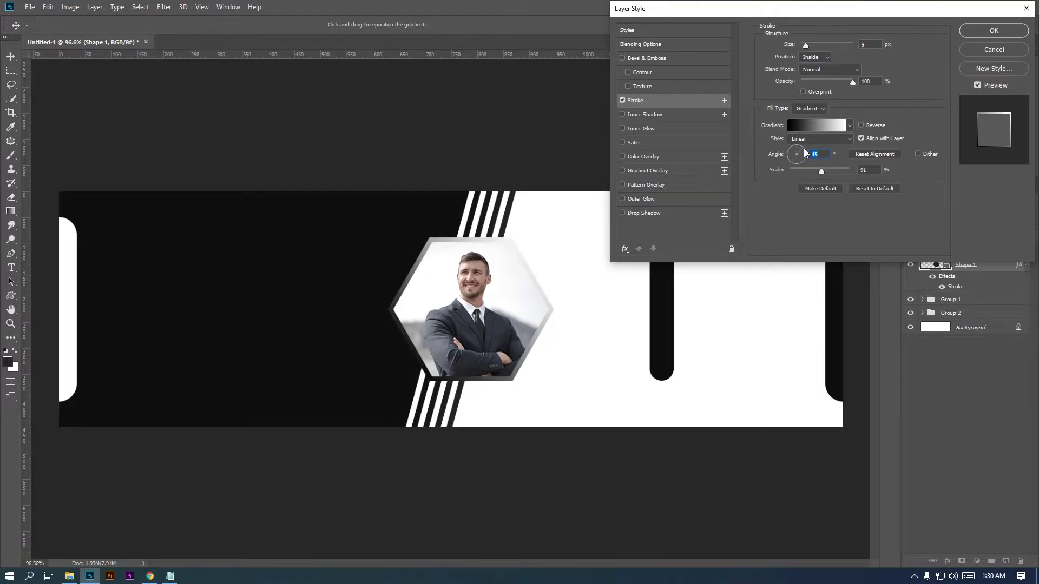
left_click(992, 30)
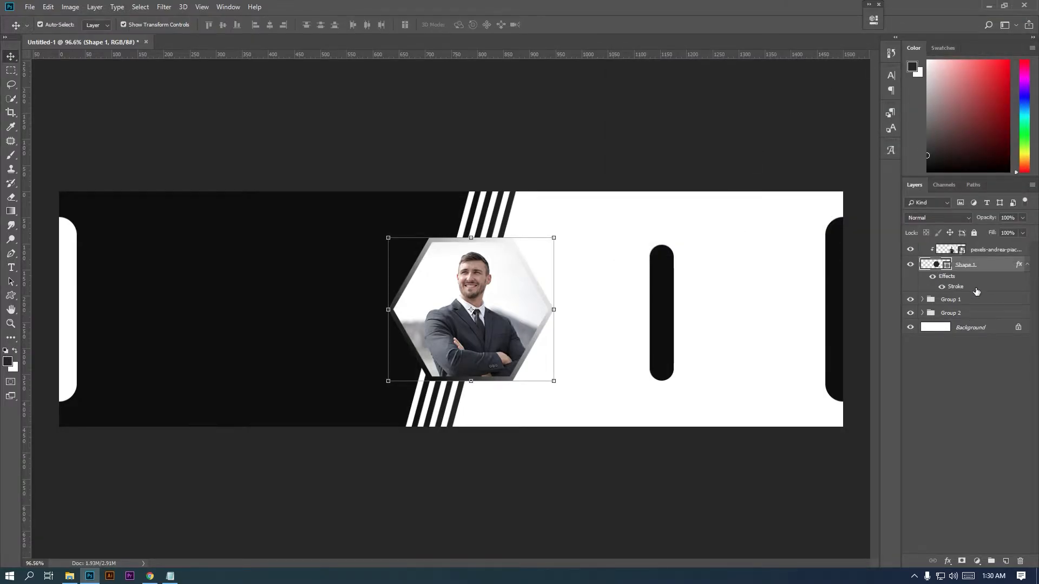
- Group the portrait and hexagon layers and name the group Main Photo
left_click(988, 253, "shift")
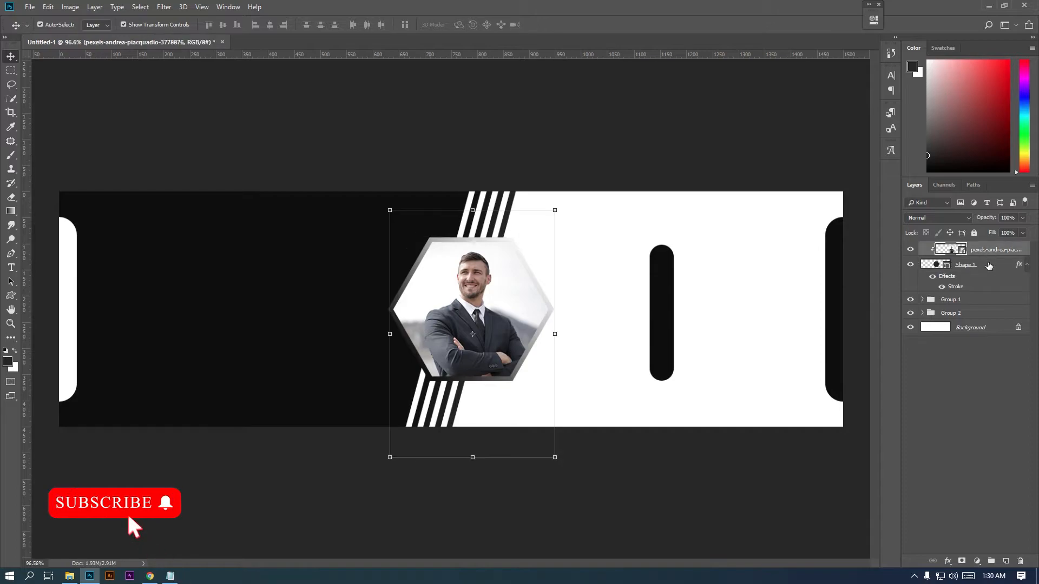
left_click(991, 563)
double_click(949, 249)
type("<")
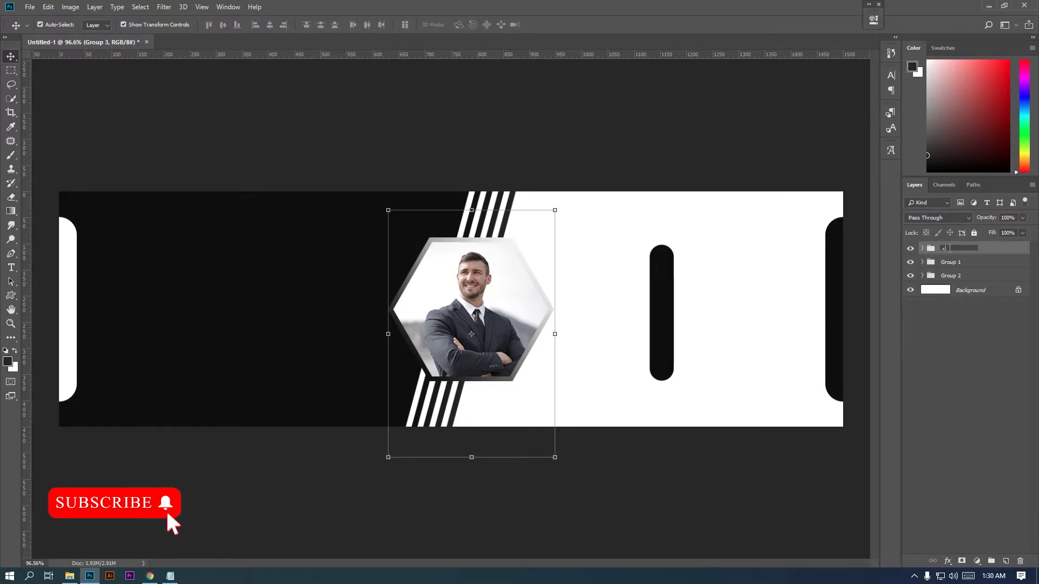
type("Main")
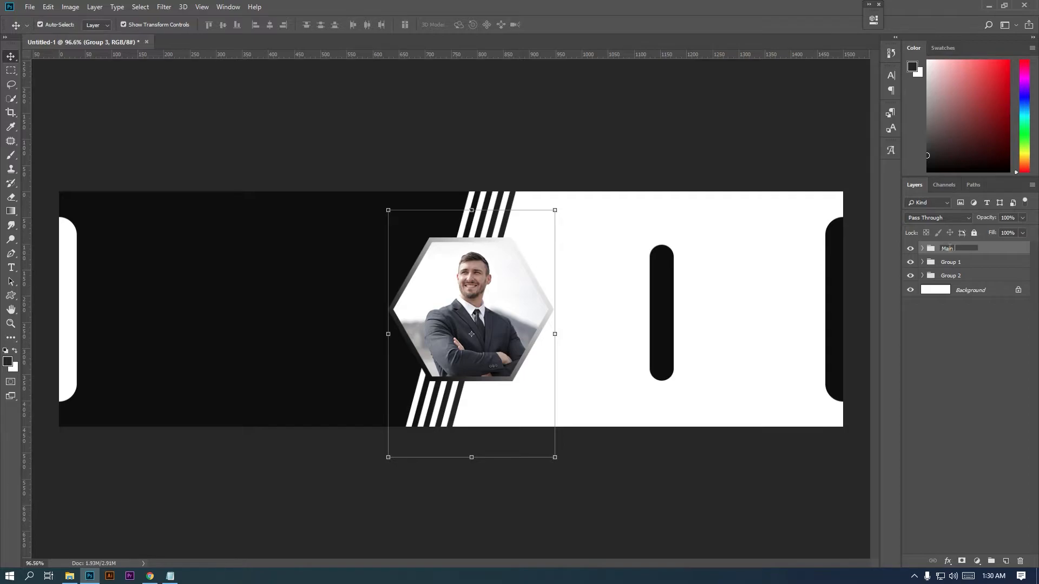
type(" Photo")
key("Return")
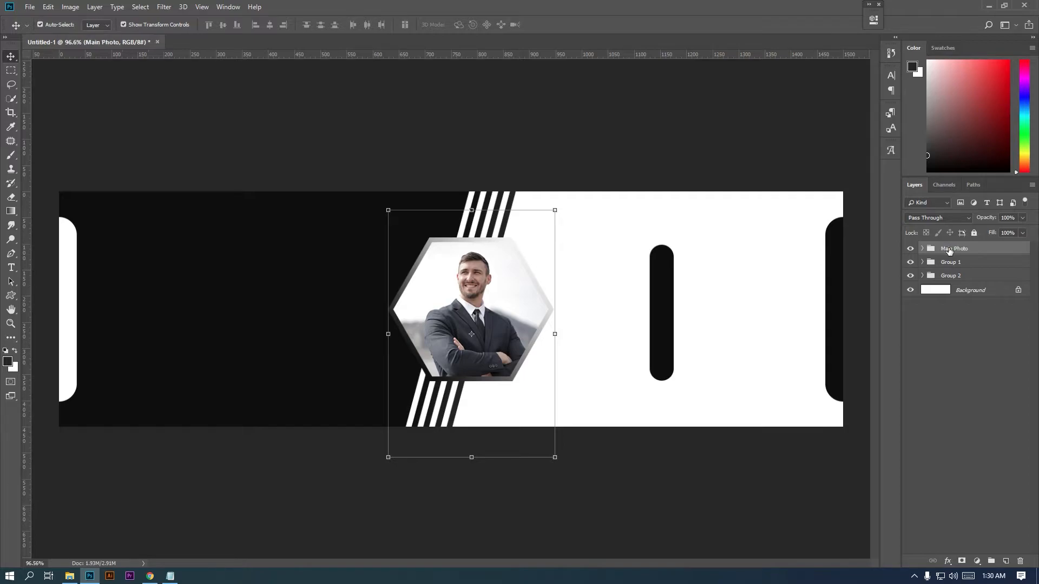
- Combine the edge bars and gradient in one group named BG, keeping the divider bar layer Rectangle 1 outside above it
left_click(931, 264)
left_click(942, 276)
double_click(951, 276)
left_click(959, 264)
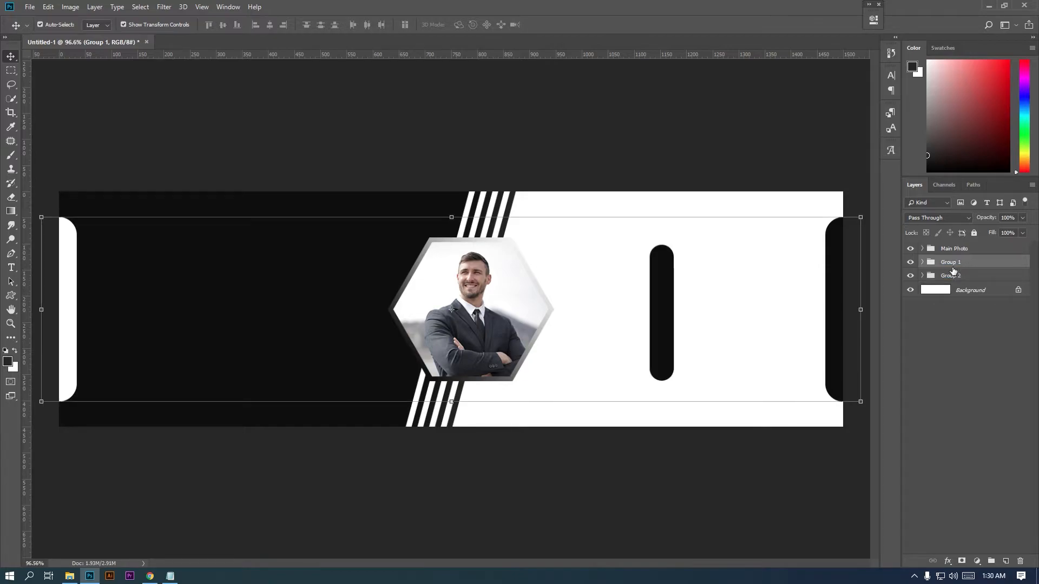
left_click(951, 276)
left_click(922, 276)
left_click(922, 276)
left_click(922, 277)
left_click_drag(979, 292, 947, 294)
left_click(922, 291)
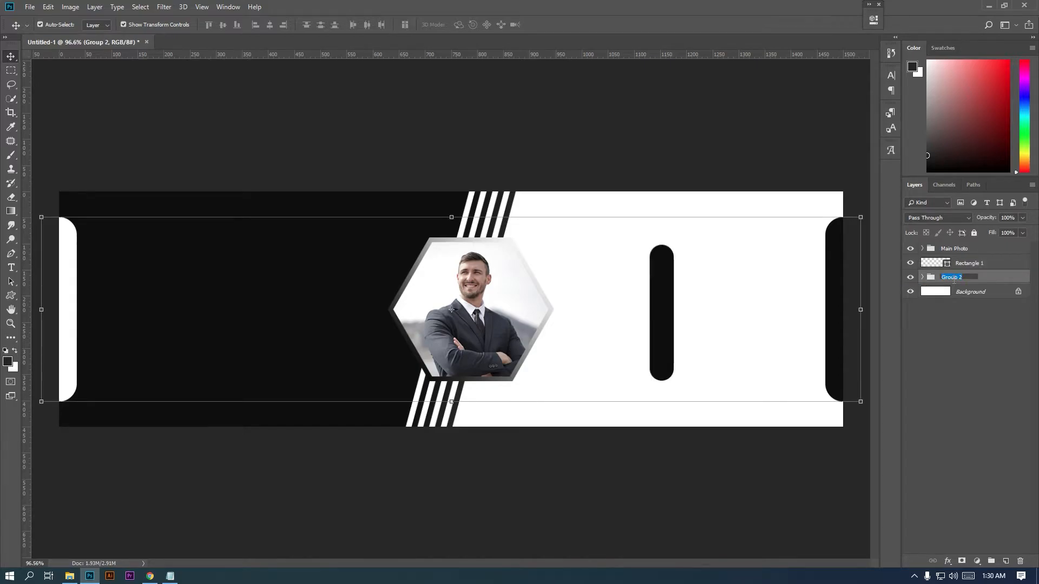
key("Return")
- Place the call, map location and mail icon files from the file folder above the divider bar layer
left_click(970, 264)
left_click(69, 576)
left_click(309, 99)
left_click(190, 96, "ctrl")
left_click(242, 91, "ctrl")
left_click_drag(241, 91, 592, 331)
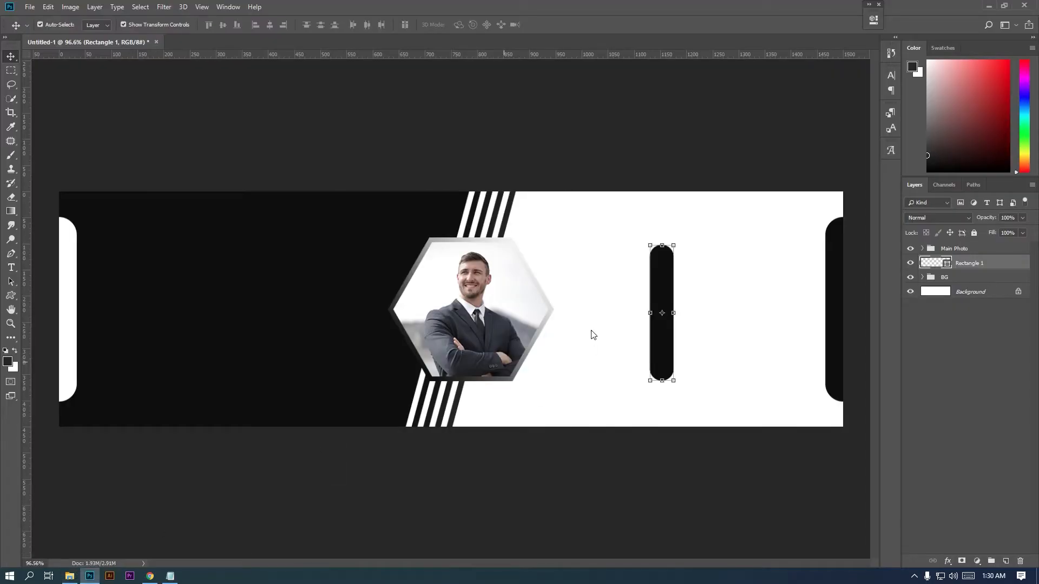
key("Return")
key("Return")
key("Return")
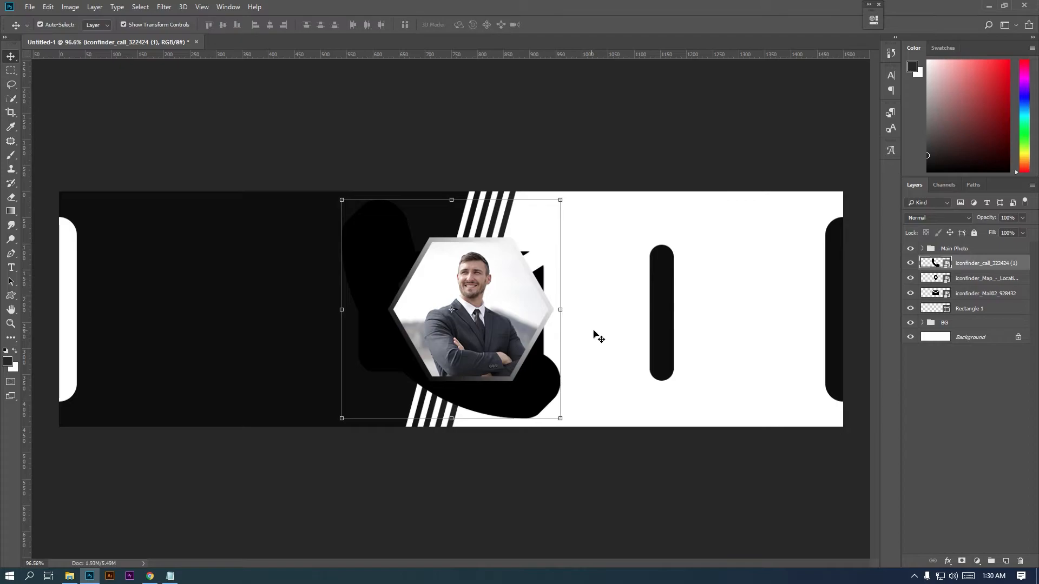
- Scale the three icons down together and move them onto the white area between the divider bar and the right-edge bar
left_click(998, 292, "shift")
left_click_drag(560, 200, 770, 281)
key("Return")
- Separate the overlapping icons vertically, with the phone icon below the location pin and the mail icon above it
key("ctrl+1")
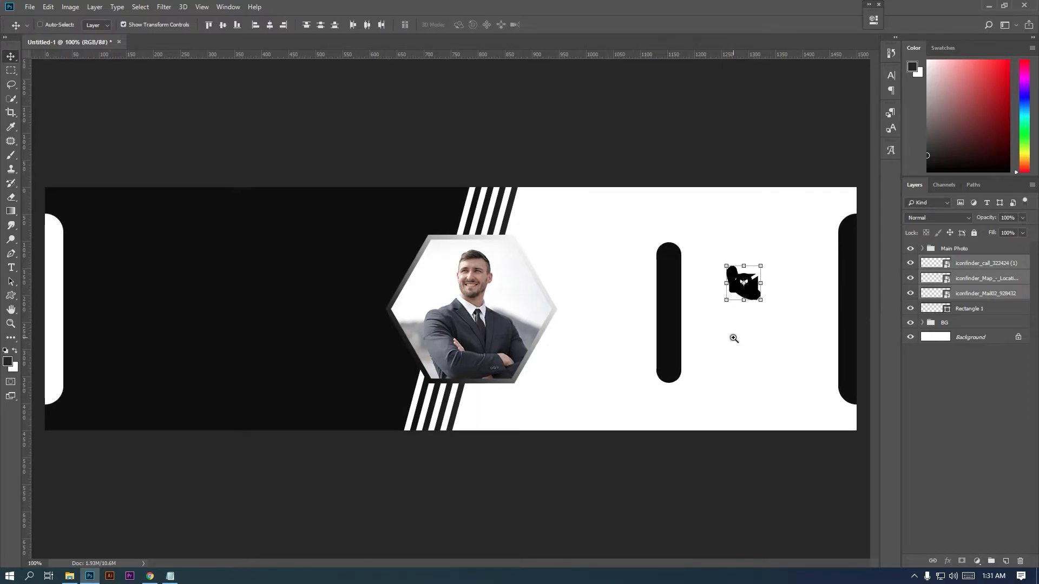
key("ctrl+plus")
left_click_drag(593, 327, 355, 313)
left_click(969, 264)
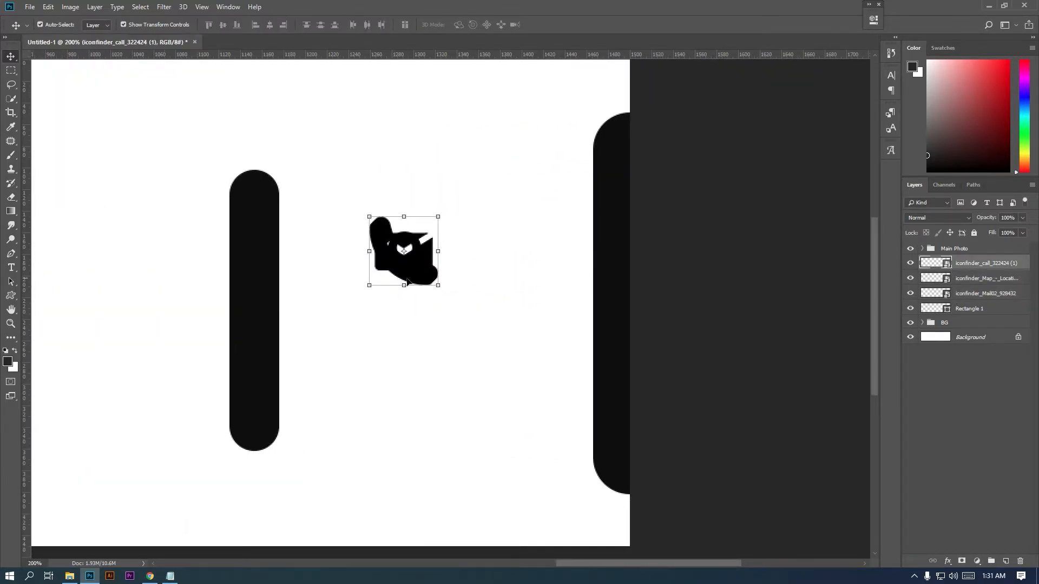
left_click_drag(424, 283, 425, 358)
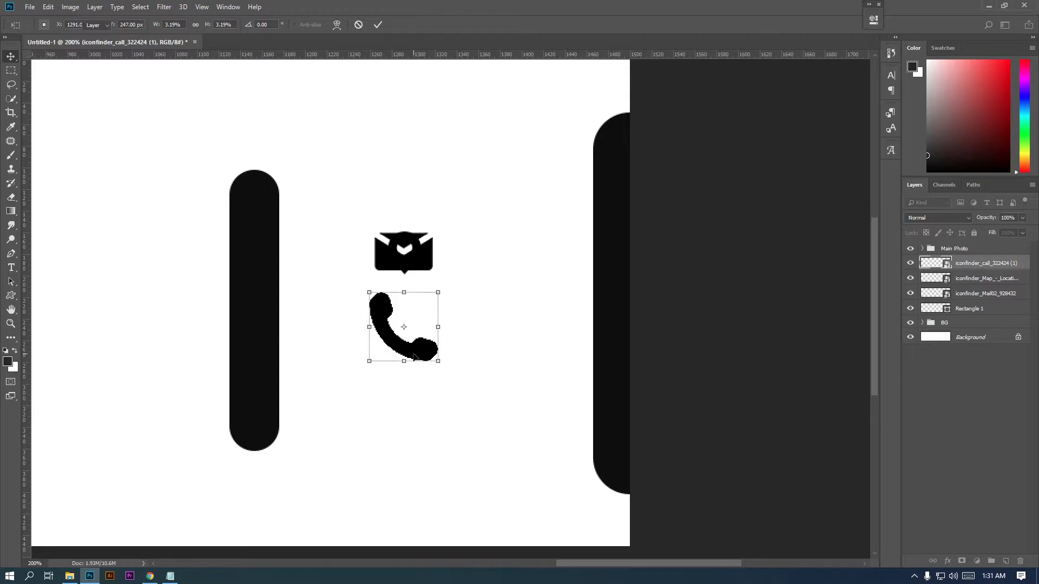
left_click(980, 297)
left_click_drag(419, 271, 436, 207)
- Scale the phone icon to 2.06% and move it above the mail icon, then shrink the mail icon slightly to match
left_click(420, 363)
left_click_drag(437, 362, 412, 149)
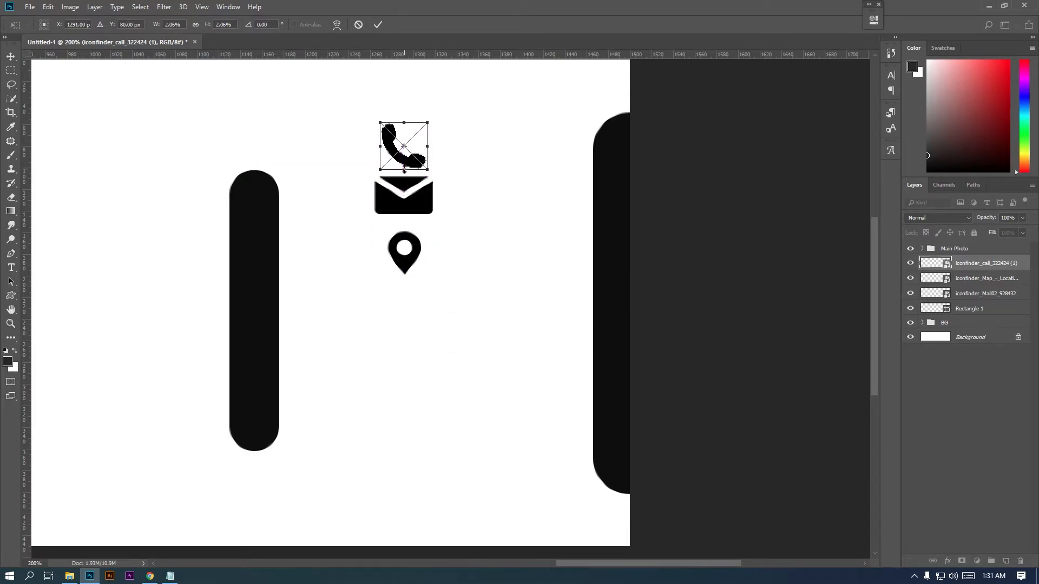
key("Return")
left_click(400, 209)
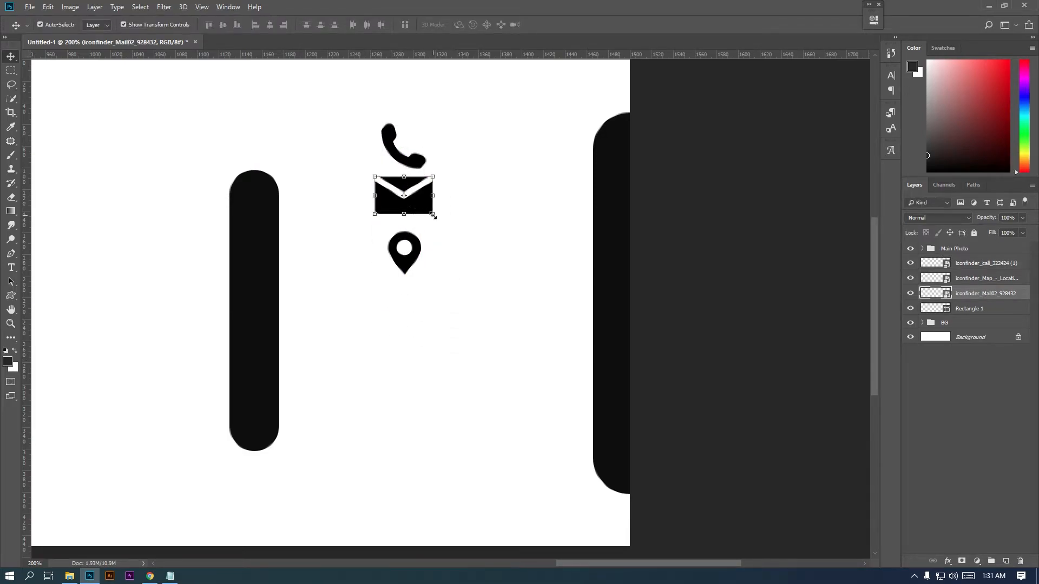
key("ctrl+t")
left_click_drag(439, 227, 436, 228)
key("Return")
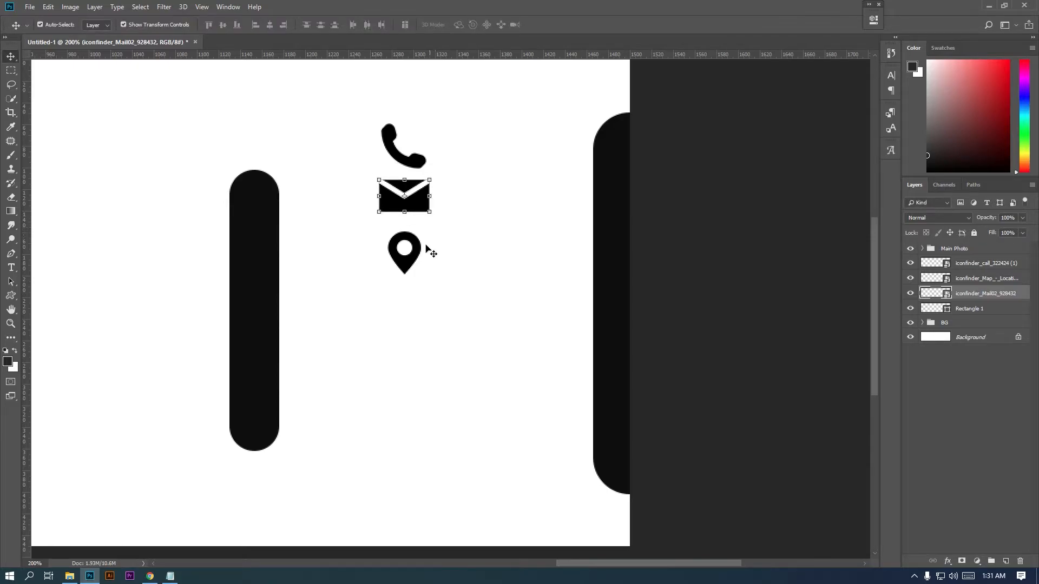
- Scale the phone, mail and location icons together to about 75%
left_click(985, 267)
left_click(988, 279, "ctrl")
left_click(986, 293, "ctrl")
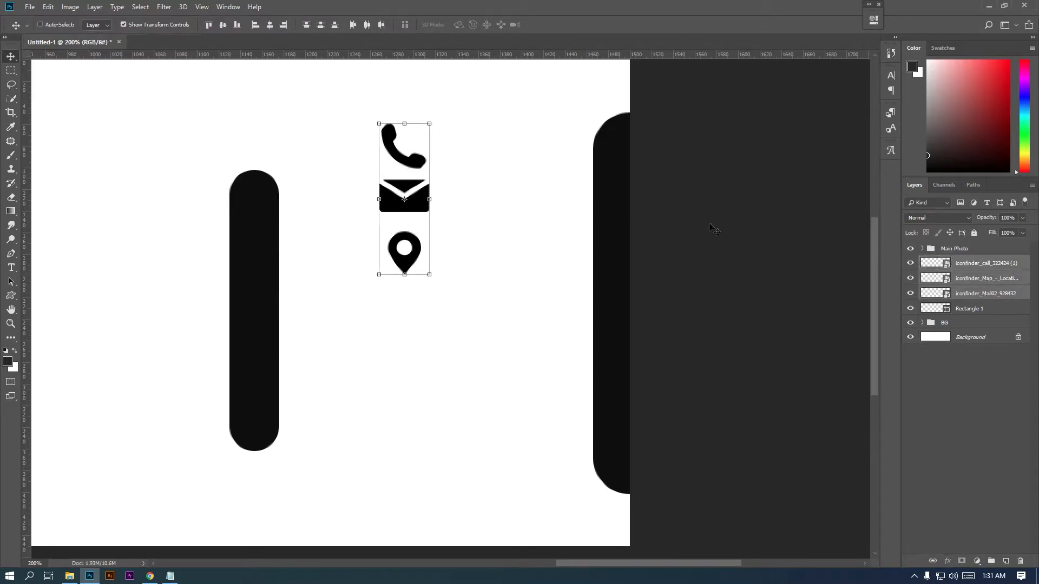
left_click_drag(429, 124, 423, 142)
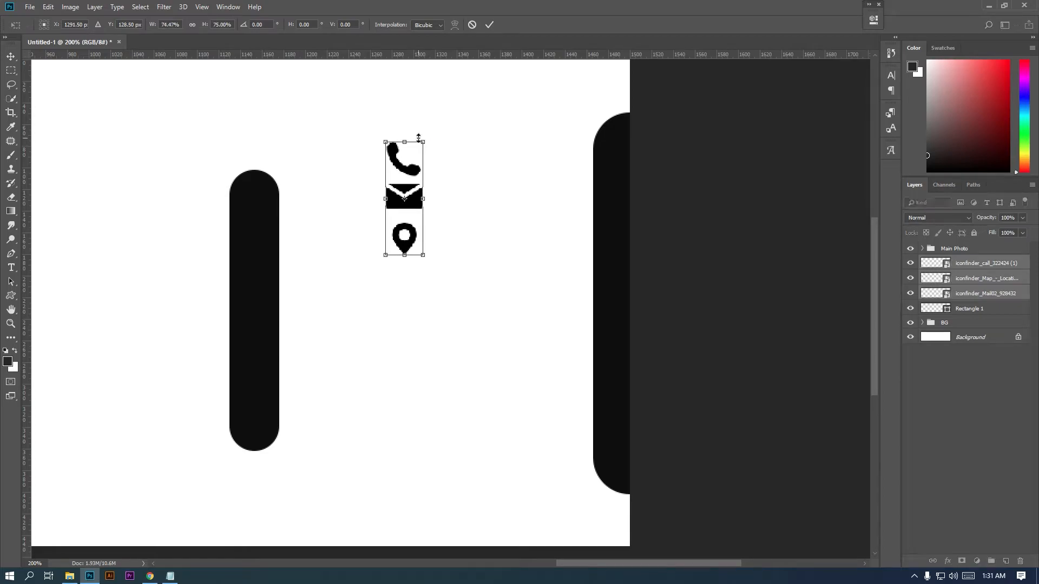
key("Return")
- Move the phone icon onto the upper part of the divider bar and invert its color to white
left_click_drag(416, 171, 266, 228)
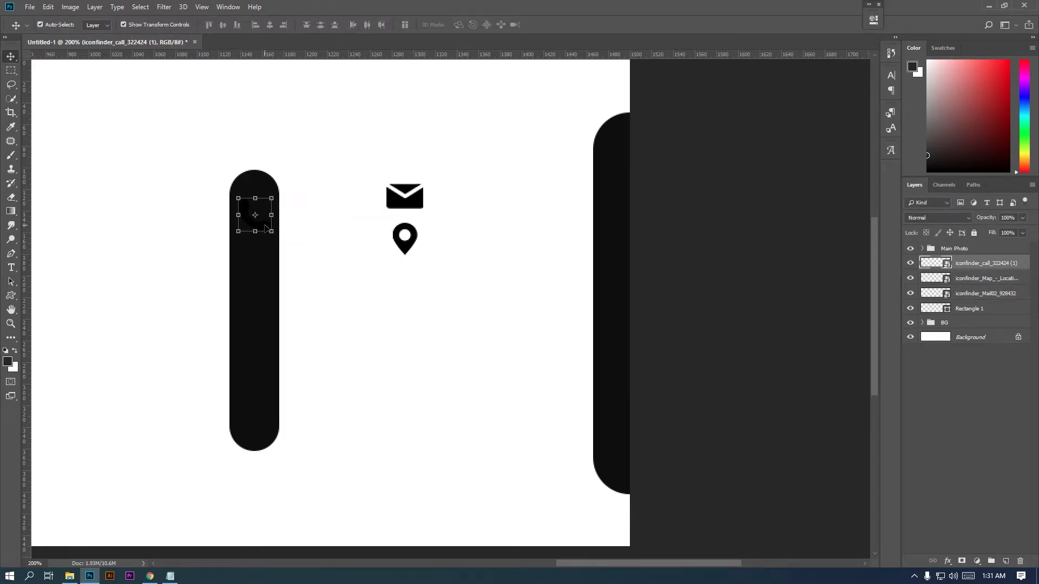
left_click(78, 9)
mouse_move(81, 35)
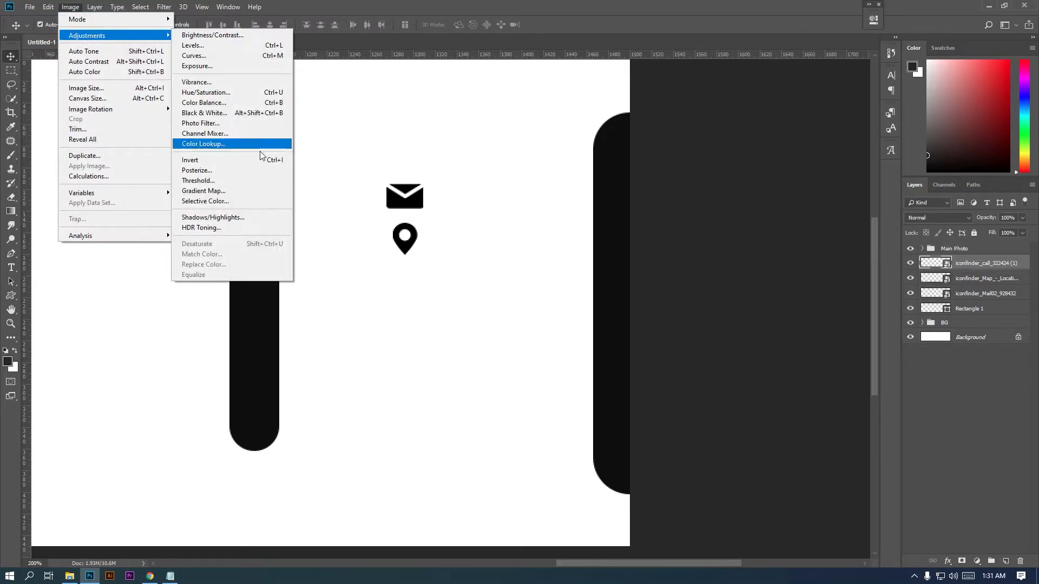
left_click(257, 160)
- Move the mail icon onto the middle of the divider bar and invert its color to white
left_click_drag(418, 206, 268, 316)
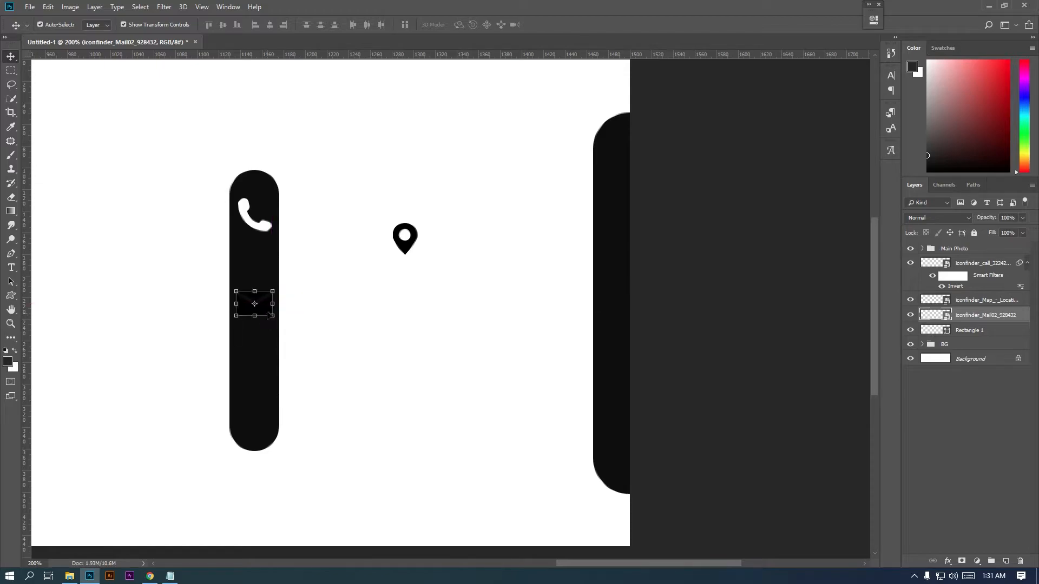
left_click(70, 7)
mouse_move(81, 34)
left_click(243, 158)
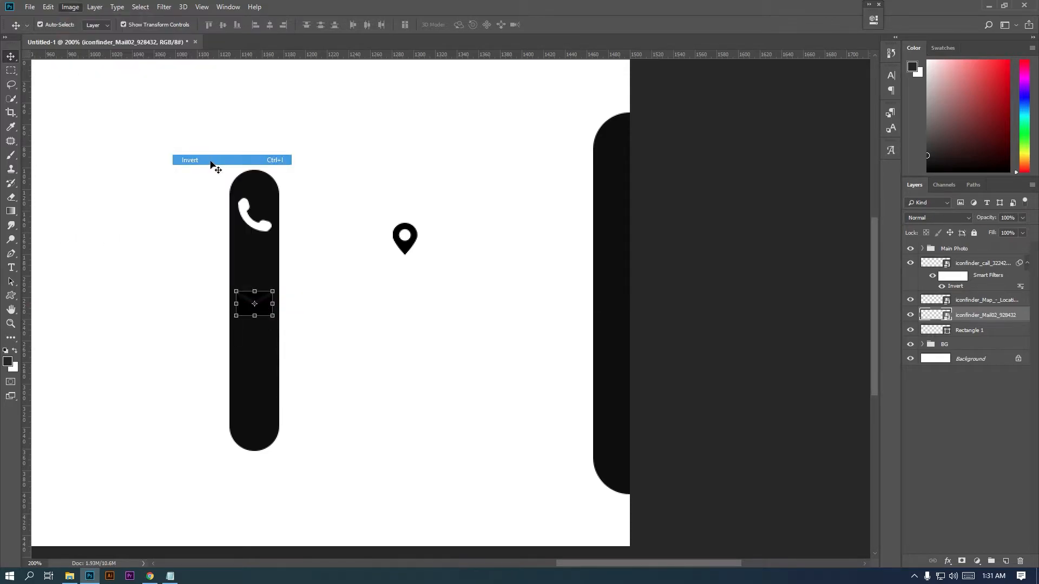
- Move the location pin onto the lower part of the divider bar and invert its color to white
left_click_drag(410, 252, 255, 410)
left_click(70, 6)
mouse_move(87, 35)
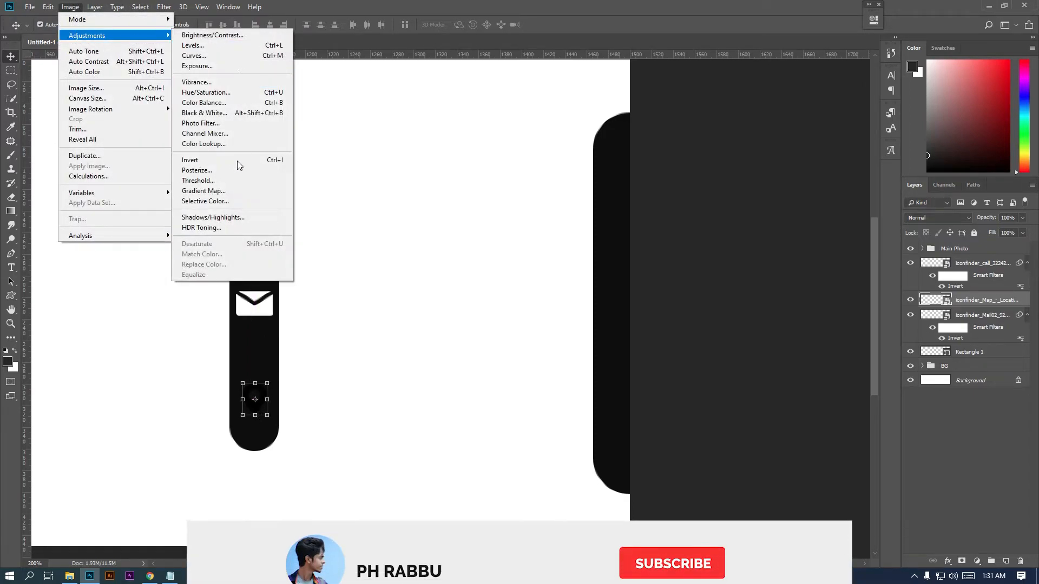
left_click(239, 161)
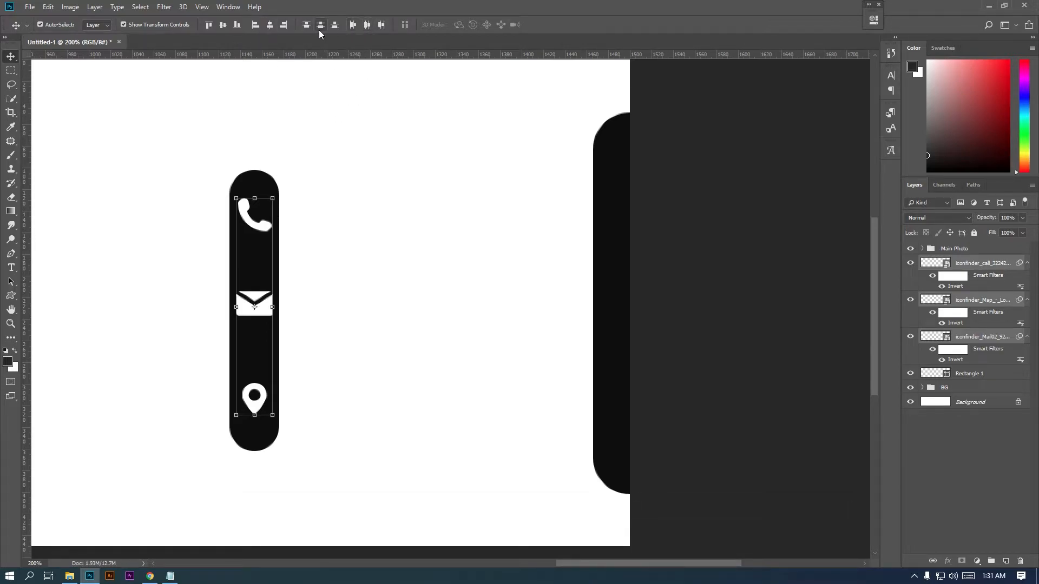
left_click(10, 69)
left_click(10, 56)
key("ctrl+minus")
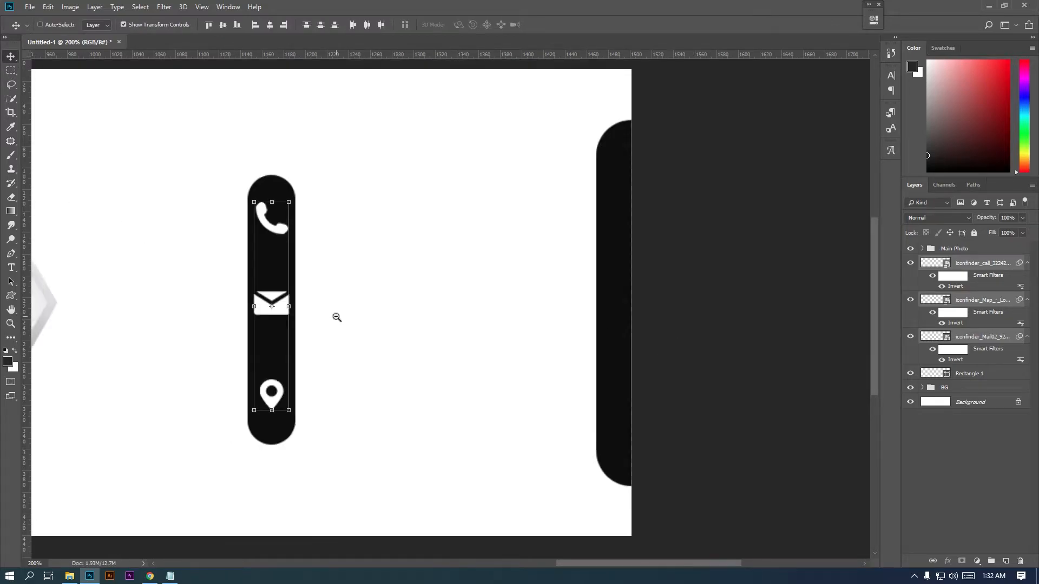
- Scale the phone, mail and location icons down slightly together so they sit inside the divider bar with more margin
key("ctrl+t")
left_click_drag(529, 238, 523, 245)
key("Return")
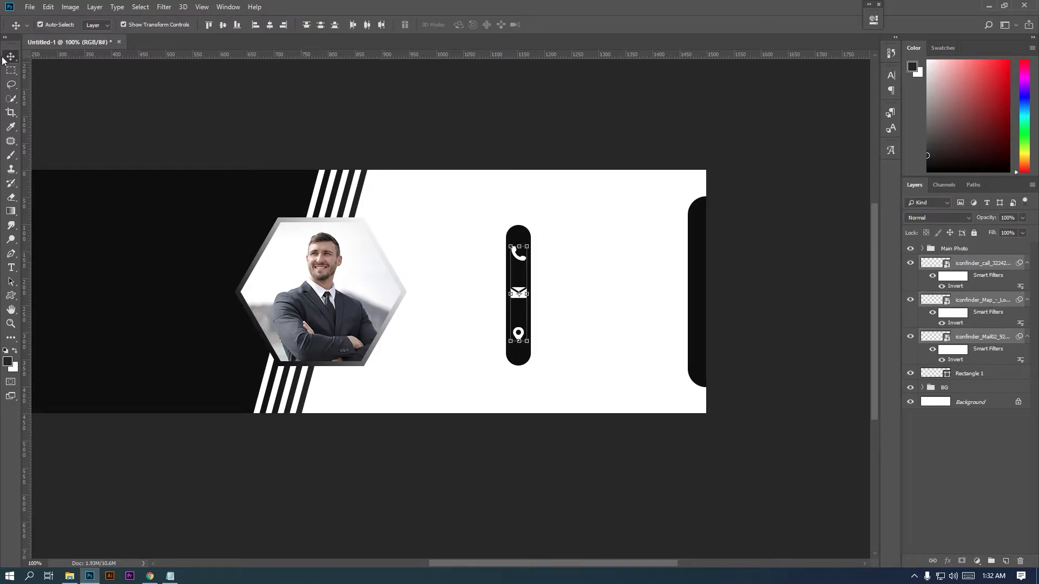
left_click(11, 71)
left_click(259, 269, "alt")
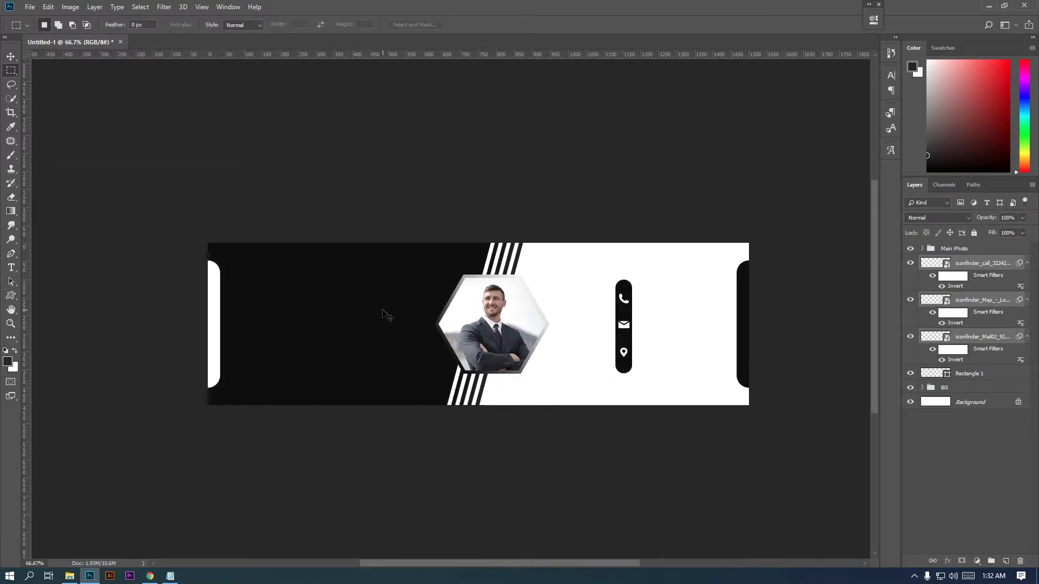
scroll(387, 315, "up", 2)
left_click(729, 306)
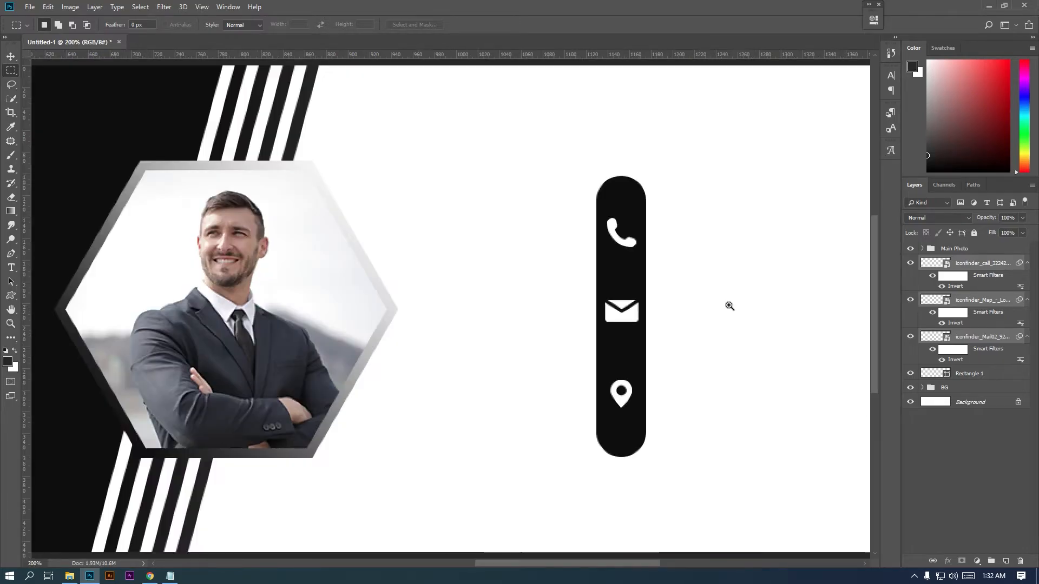
left_click(11, 56)
left_click_drag(639, 217, 634, 233)
key("Return")
- Space the icons along the divider bar, moving the phone up, the location pin down and the mail icon to the middle
left_click(1014, 261)
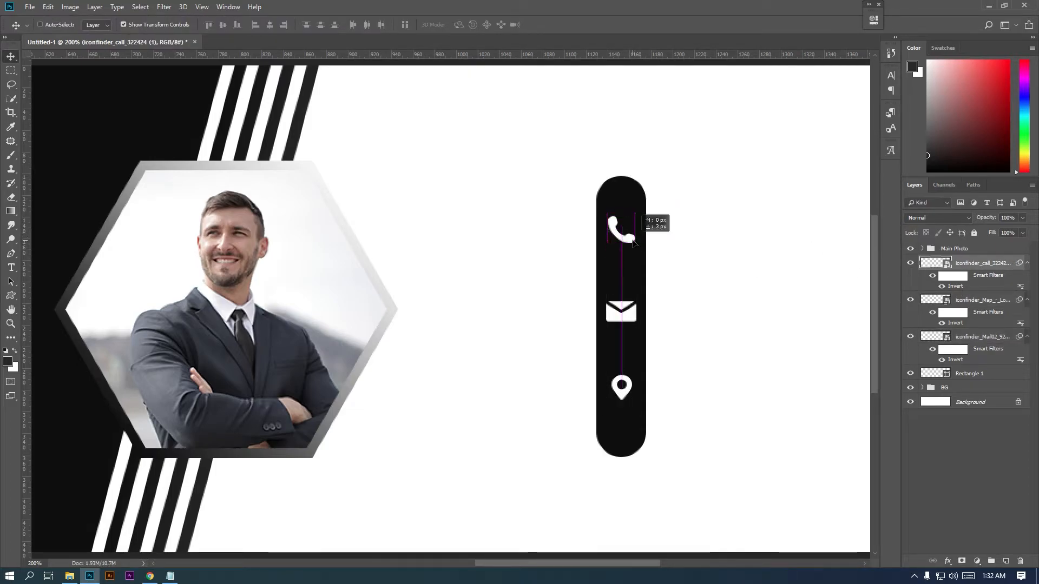
left_click(993, 300)
mouse_move(634, 401)
left_mouse_down()
mouse_move(637, 428)
mouse_move(630, 418)
left_mouse_up()
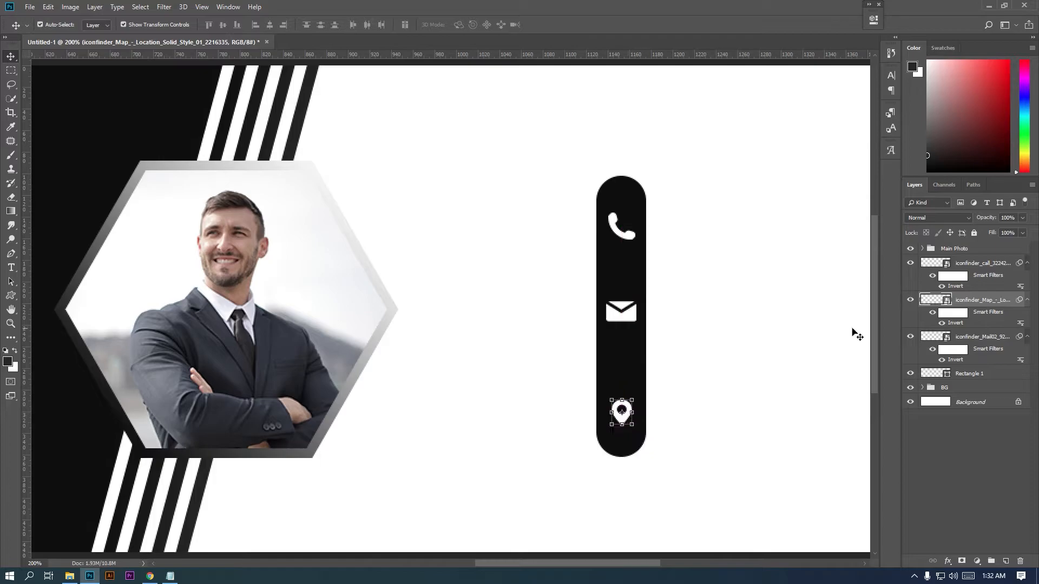
left_click(980, 345)
left_click_drag(628, 319, 632, 323)
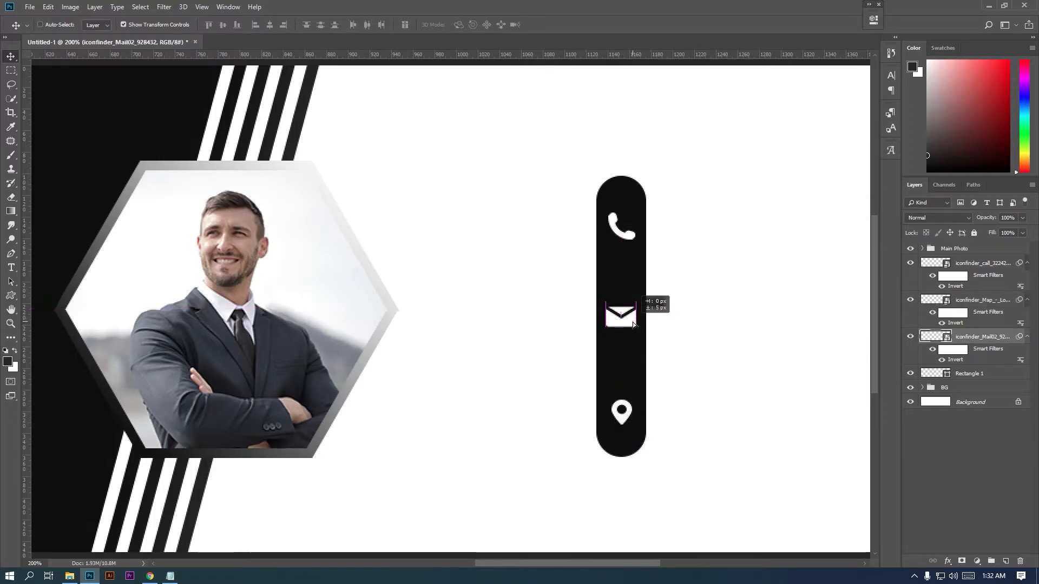
left_click_drag(633, 412, 622, 405)
left_click_drag(630, 239, 633, 240)
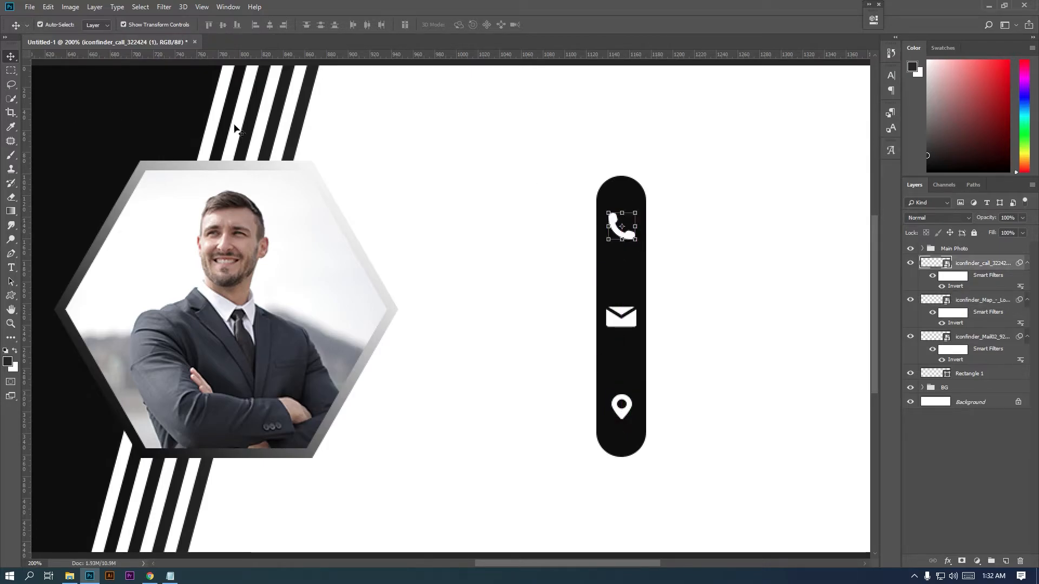
- Align the phone, mail and location icons on their horizontal centers
left_click(974, 333, "shift")
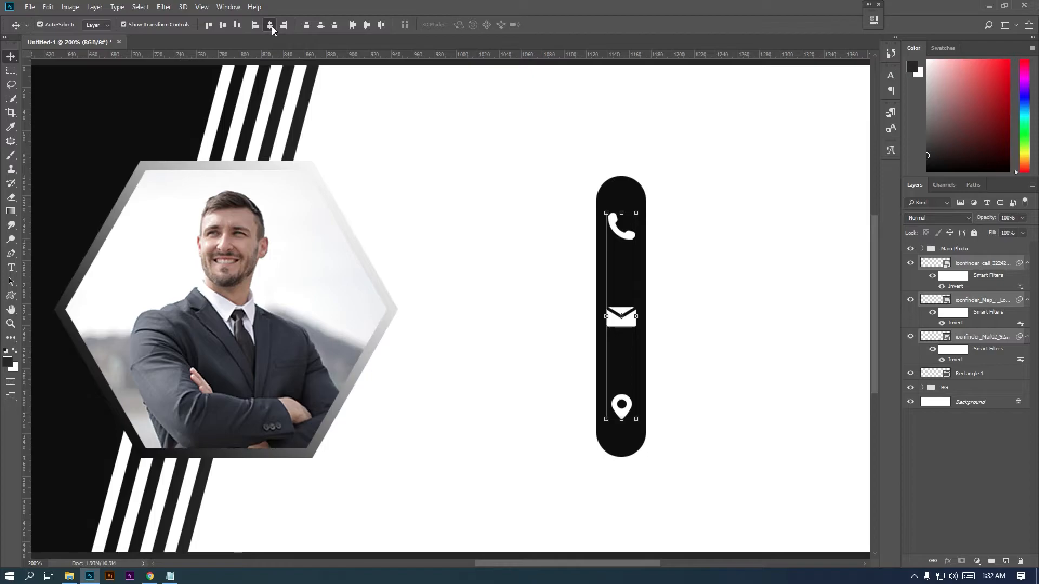
key("m")
key("ctrl+minus")
left_click_drag(510, 257, 508, 254)
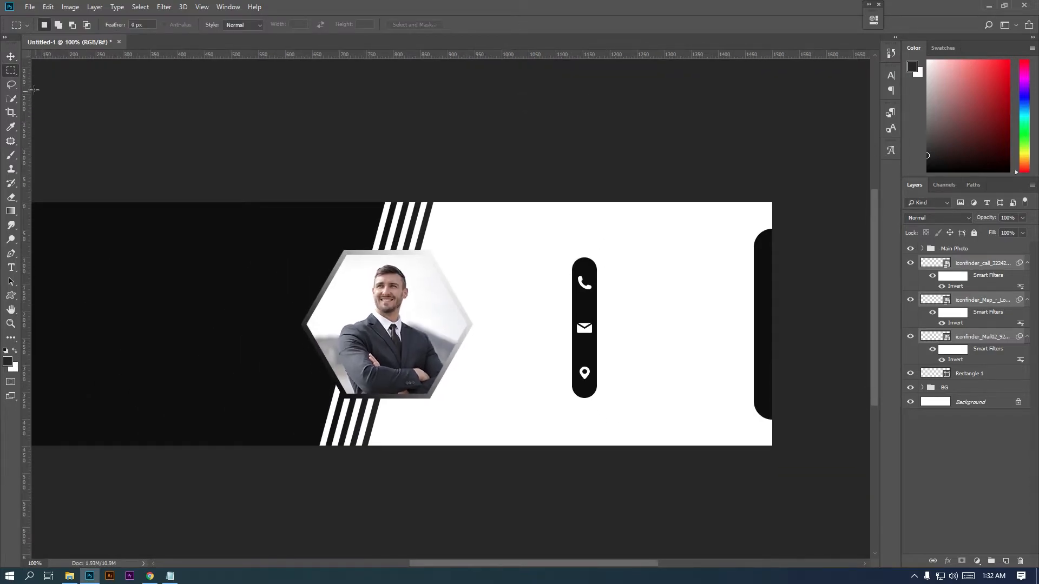
left_click_drag(152, 211, 187, 211)
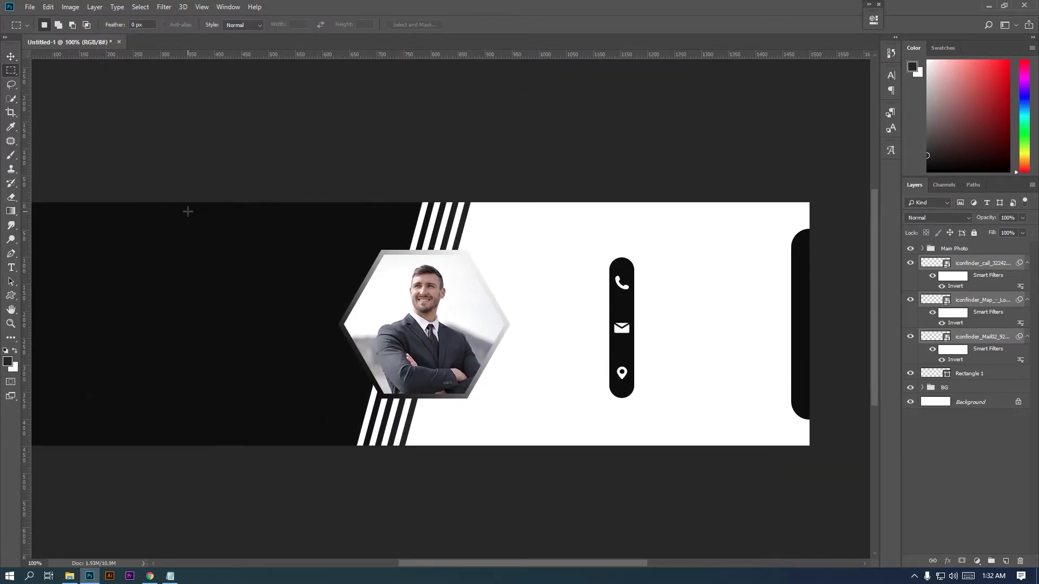
- Group the three icon layers with the divider bar layer and name the group Contact Us
left_click(974, 373, "shift")
key("ctrl+g")
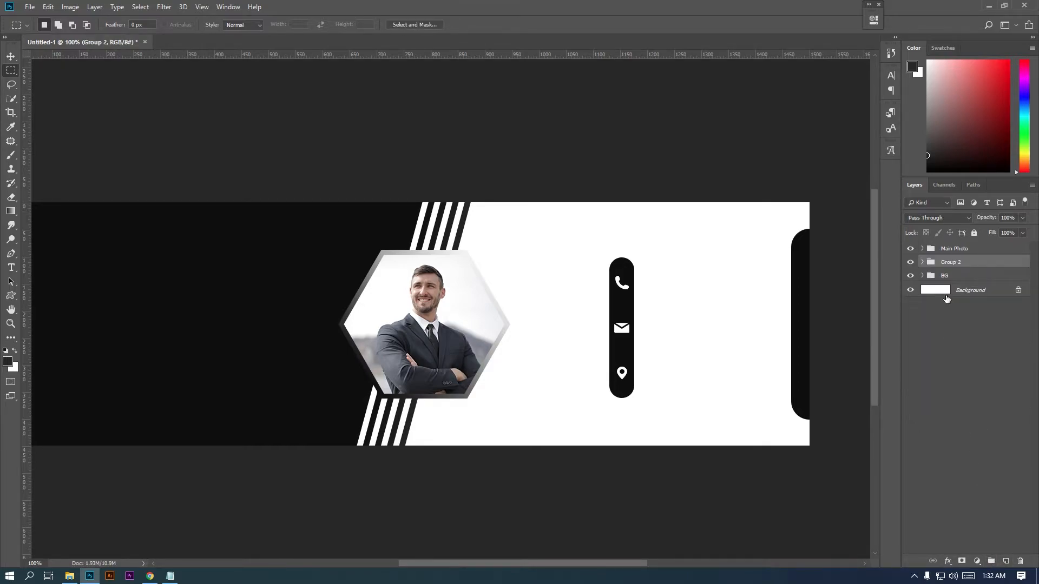
left_click(950, 263)
type("Contact Us")
key("Return")
- Group the three icon layers inside Contact Us into a subgroup named Icon
left_click(921, 262)
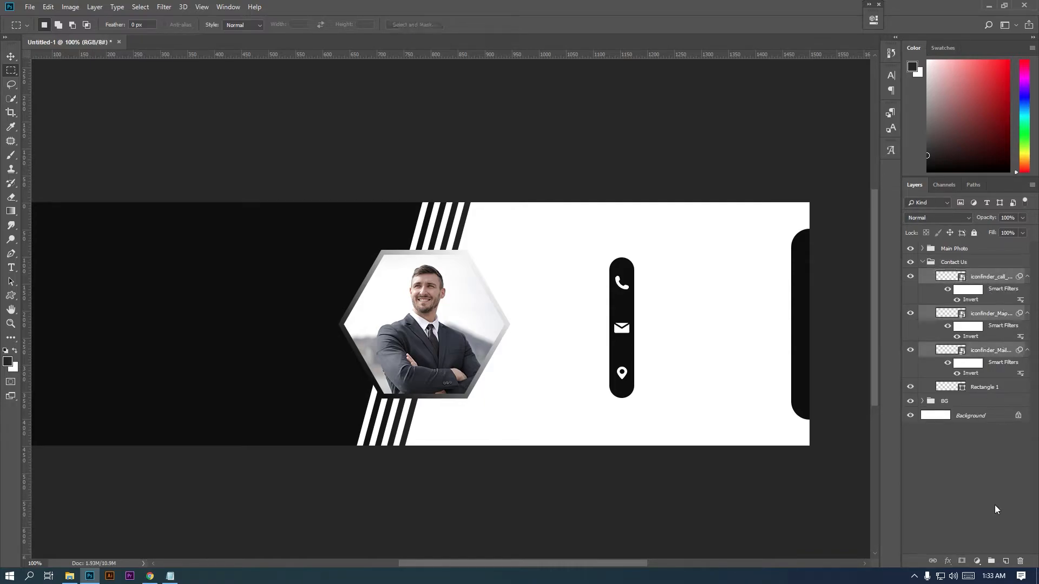
left_click(965, 276)
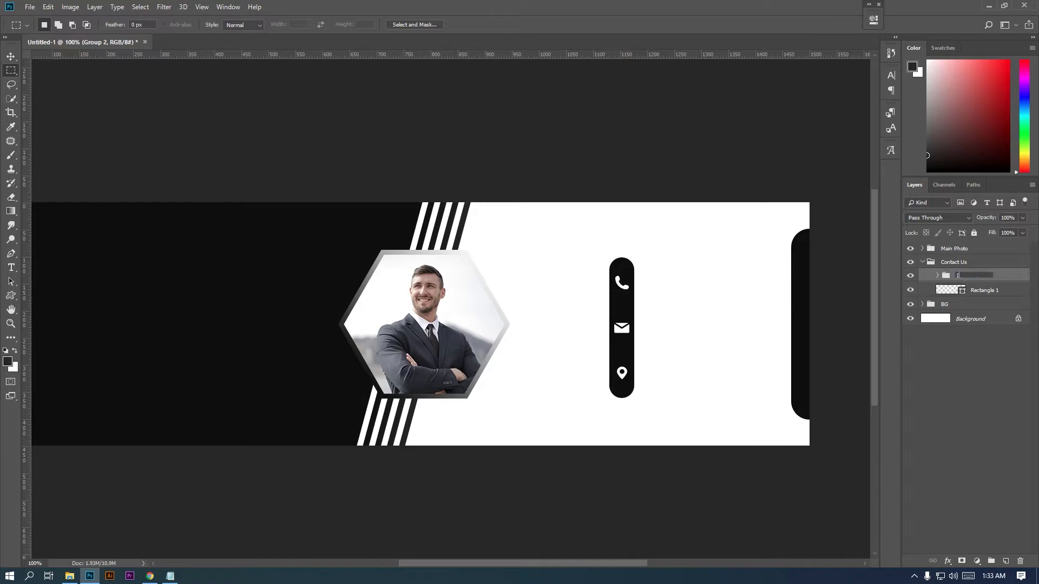
type("Icon")
key("Return")
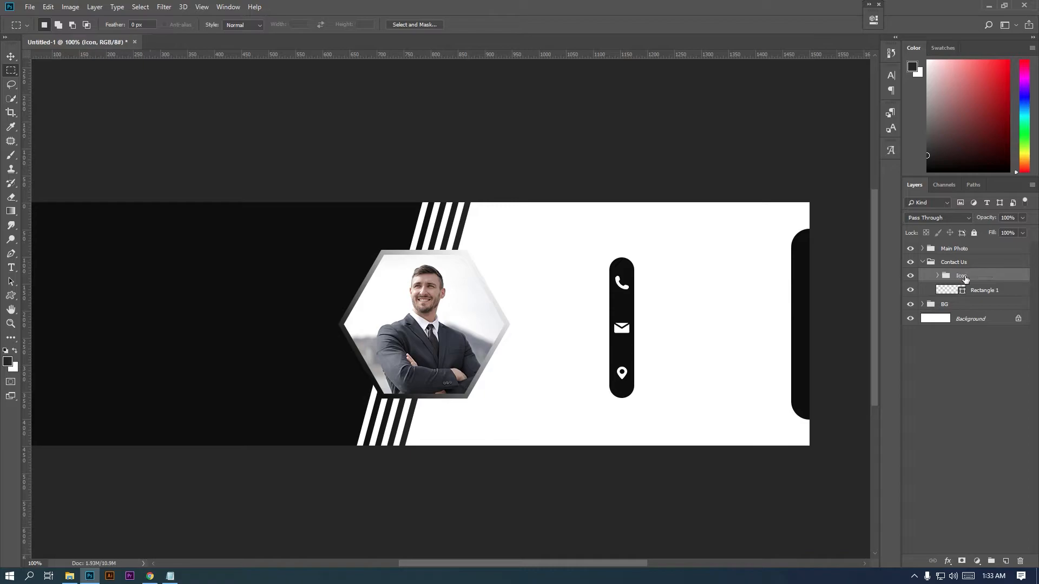
- Add a text layer beside the phone icon and paste in the two phone number lines copied from the Notepad notes
left_click(1005, 561)
key("t")
left_click(657, 285)
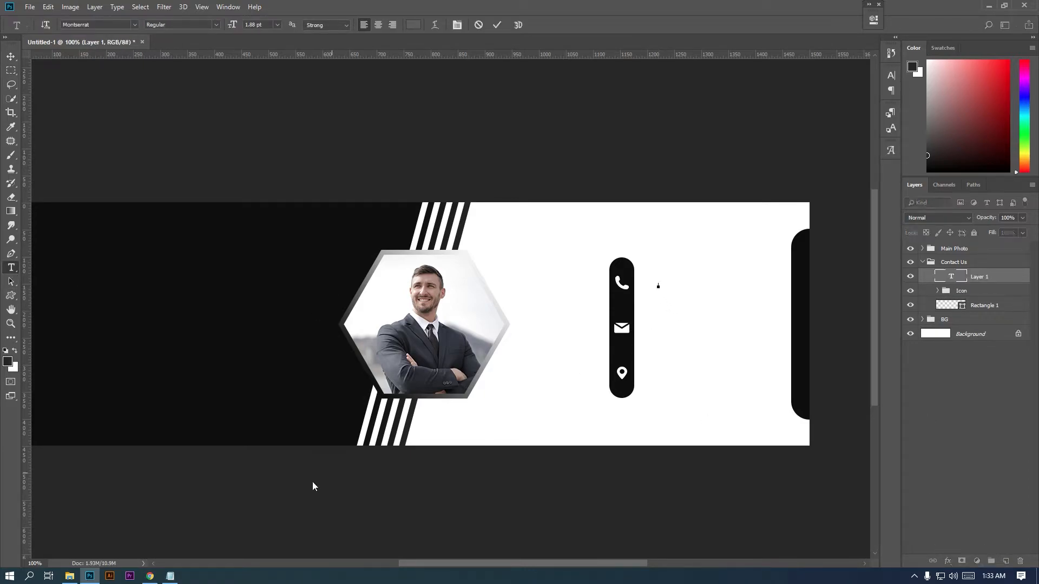
left_click(171, 577)
left_click_drag(27, 220, 154, 238)
right_click(160, 239)
left_click(189, 275)
left_click(636, 4)
key("ctrl+v")
- Set the phone text's font size to 4 pt and tighten its leading to 4.04 pt
key("ctrl+a")
left_click(891, 76)
type("4")
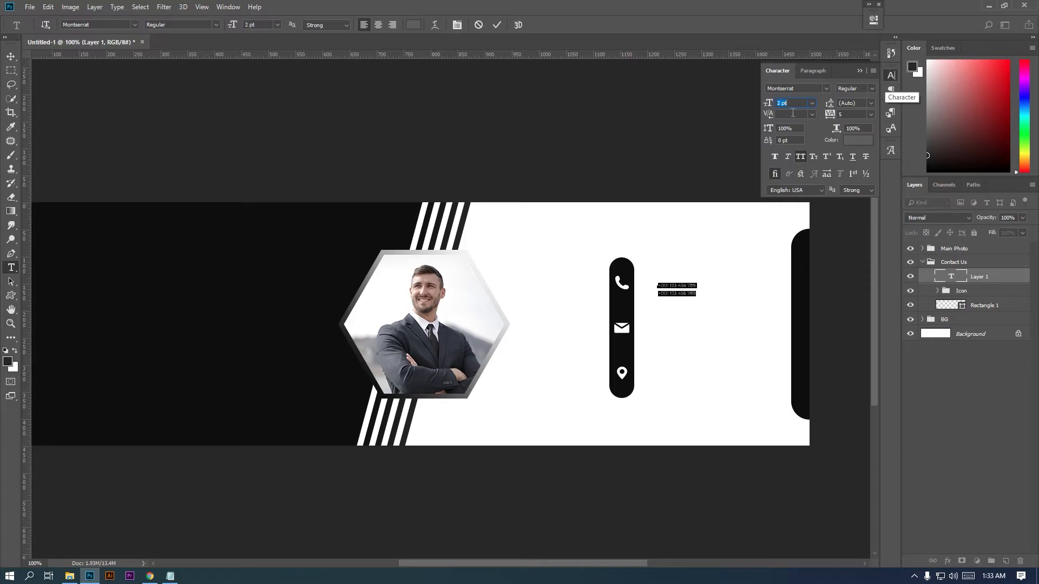
key("Return")
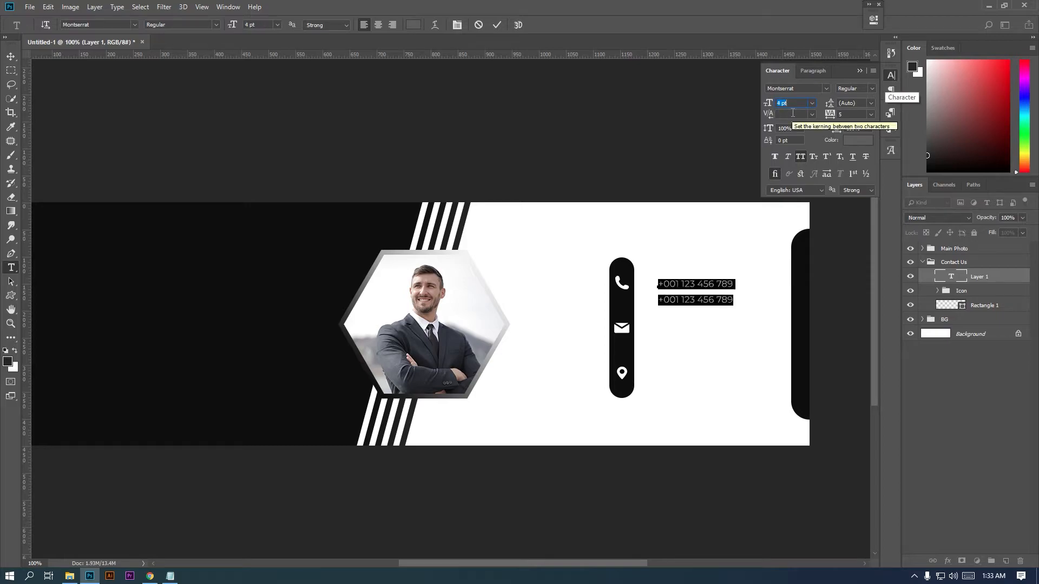
left_click(862, 104)
key("Return")
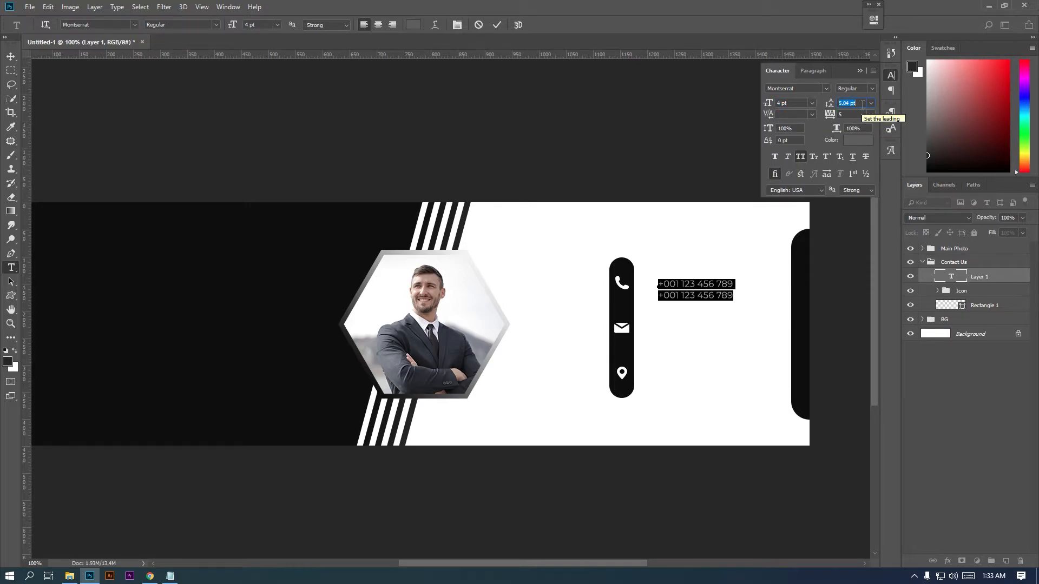
key("Down")
left_click(10, 57)
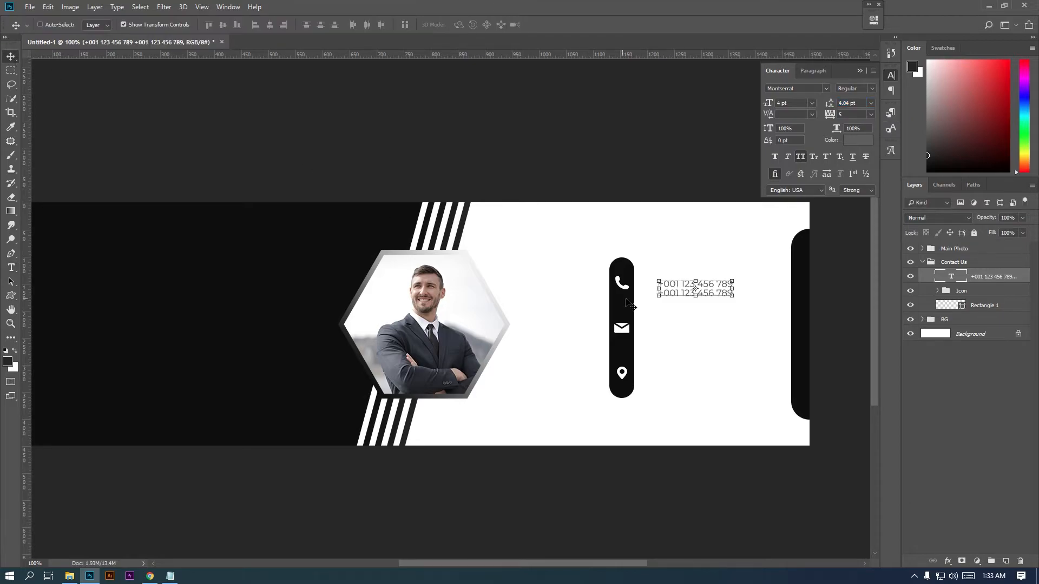
- Position the phone text beside the phone icon with 5 pt leading and the Medium font weight
left_click(689, 288, "ctrl")
left_click(708, 301, "ctrl")
left_click_drag(660, 275, 631, 264)
left_click(635, 337, "ctrl+alt")
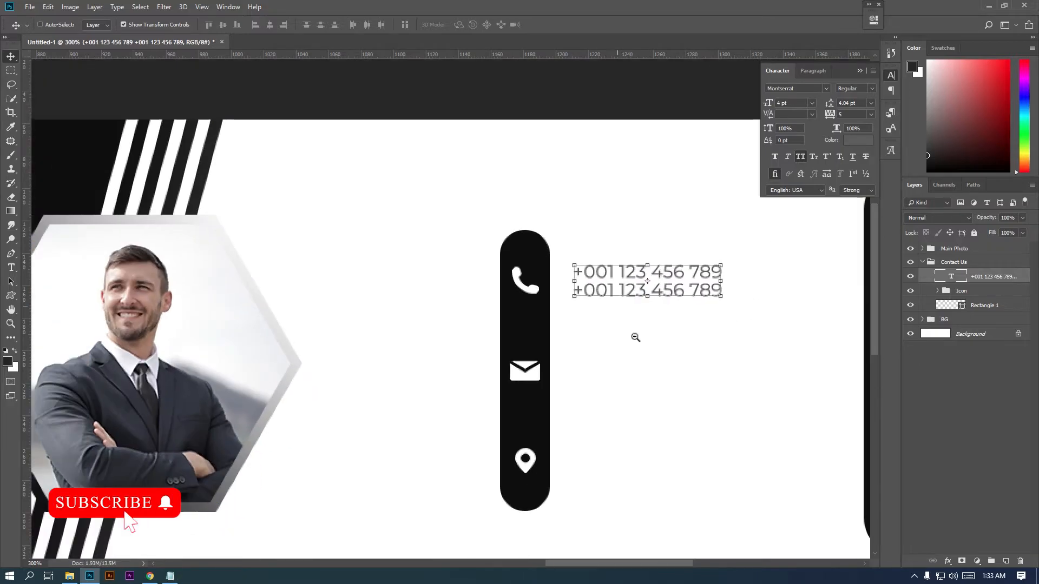
left_click(853, 104)
type("5")
key("Return")
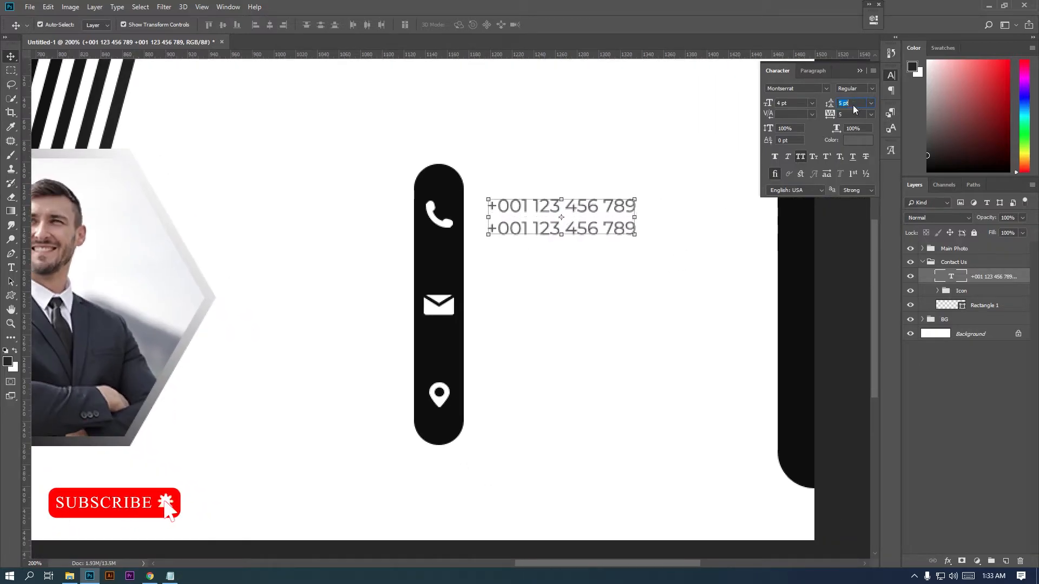
left_click_drag(576, 214, 573, 210)
left_click(855, 88)
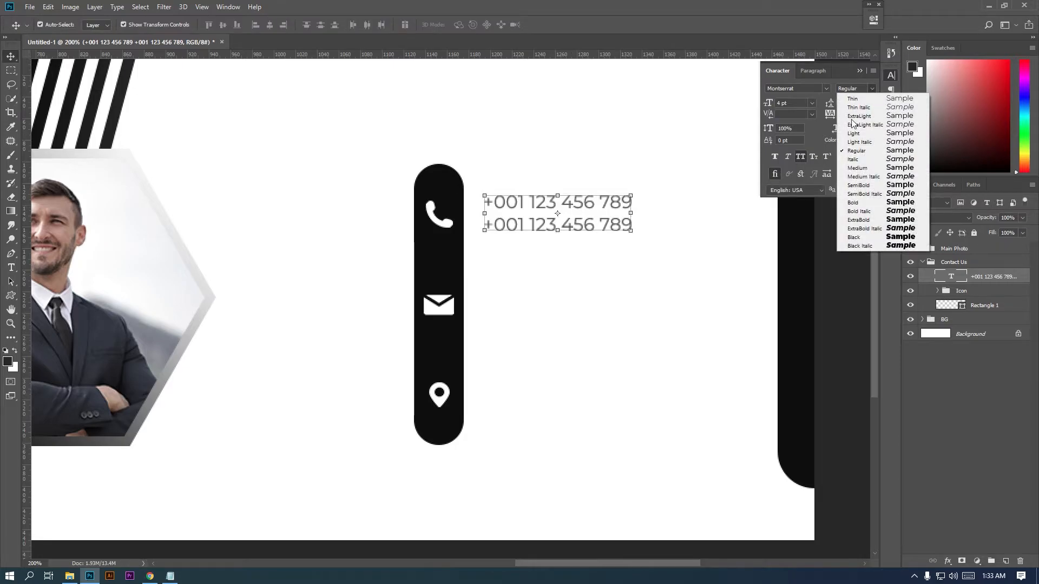
left_click(855, 168)
- Duplicate the phone text down beside the mail icon and cut the two e-mail lines from the Notepad notes
left_click_drag(994, 279, 1005, 561)
left_click_drag(568, 233, 567, 318)
key("alt+Tab")
left_click_drag(27, 174, 194, 190)
right_click(195, 189)
left_click(218, 223)
key("alt+Tab")
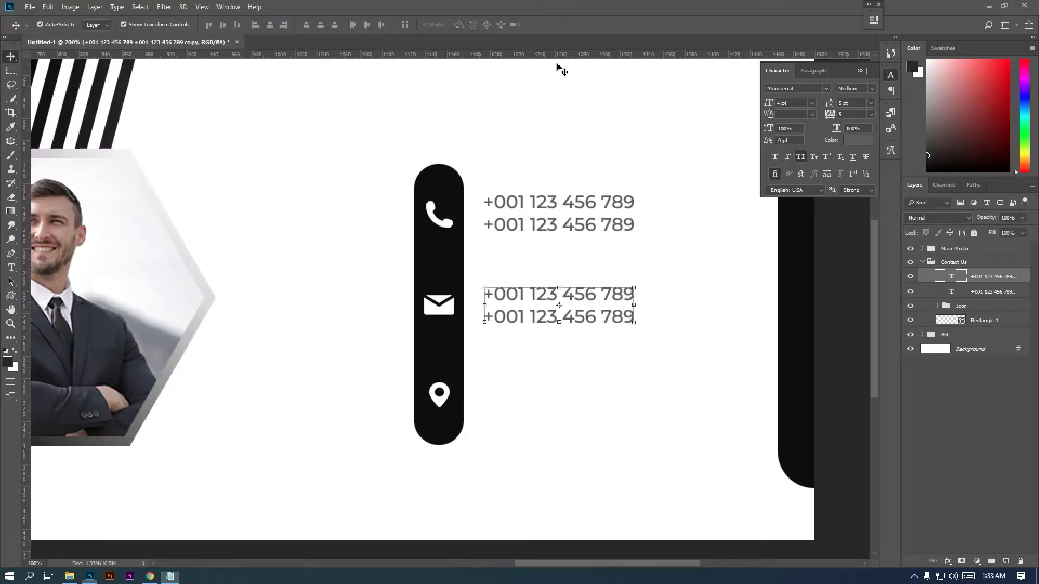
- Replace the duplicated text with the two e-mail lines, turn off All Caps and line it up beside the mail icon
double_click(942, 280)
key("ctrl+v")
key("ctrl+a")
left_click(800, 157)
left_click(10, 56)
left_click_drag(554, 302, 551, 304)
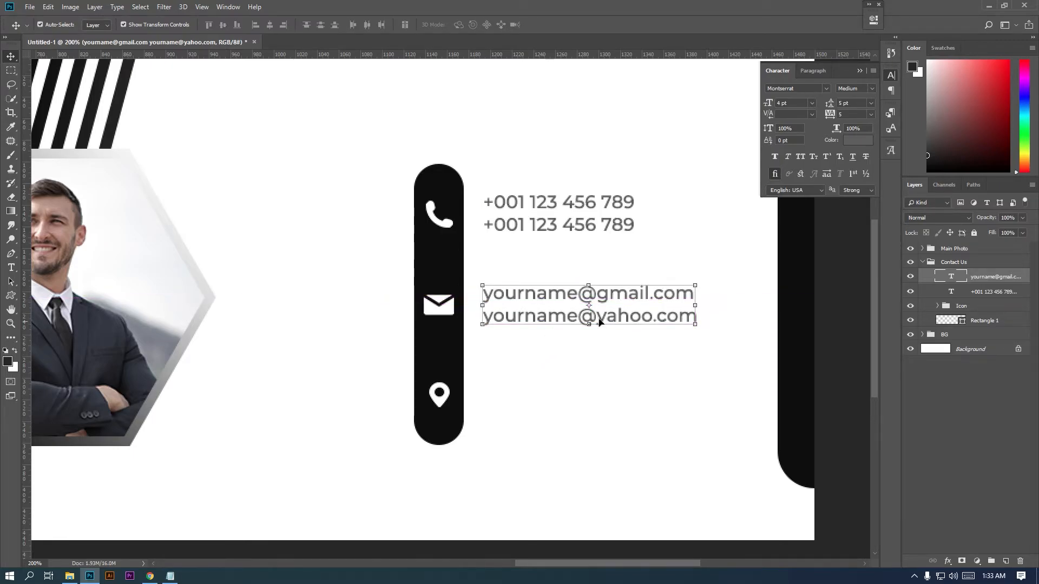
- Duplicate the e-mail text and move the copy straight down beside the location pin
key("ctrl+j")
key("ctrl+t")
left_click_drag(621, 321, 621, 410)
key("Return")
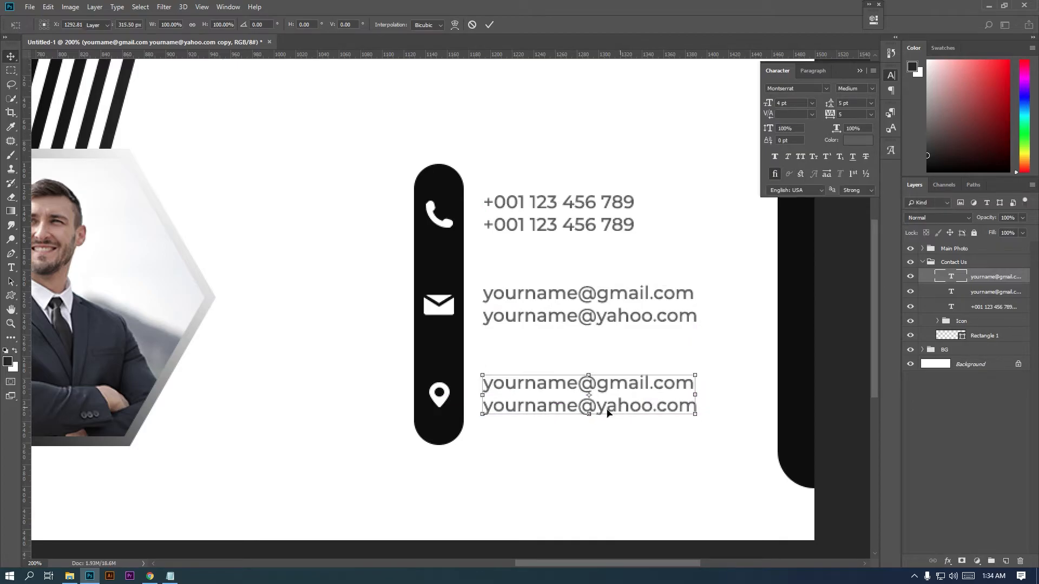
- Switch to Notepad, copy the two-line postal address and return to Photoshop
key("alt+Tab")
left_click_drag(29, 128, 174, 145)
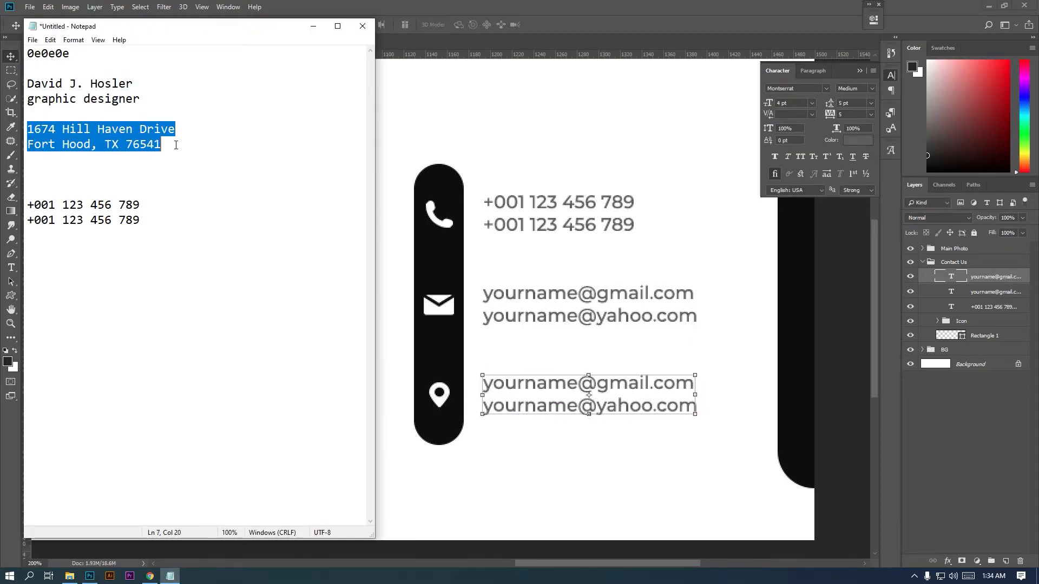
right_click(175, 146)
left_click(200, 178)
key("alt+Tab")
- Replace the text beside the location pin with the postal address and line it up with the texts above
double_click(950, 274)
key("Escape")
double_click(951, 277)
key("ctrl+v")
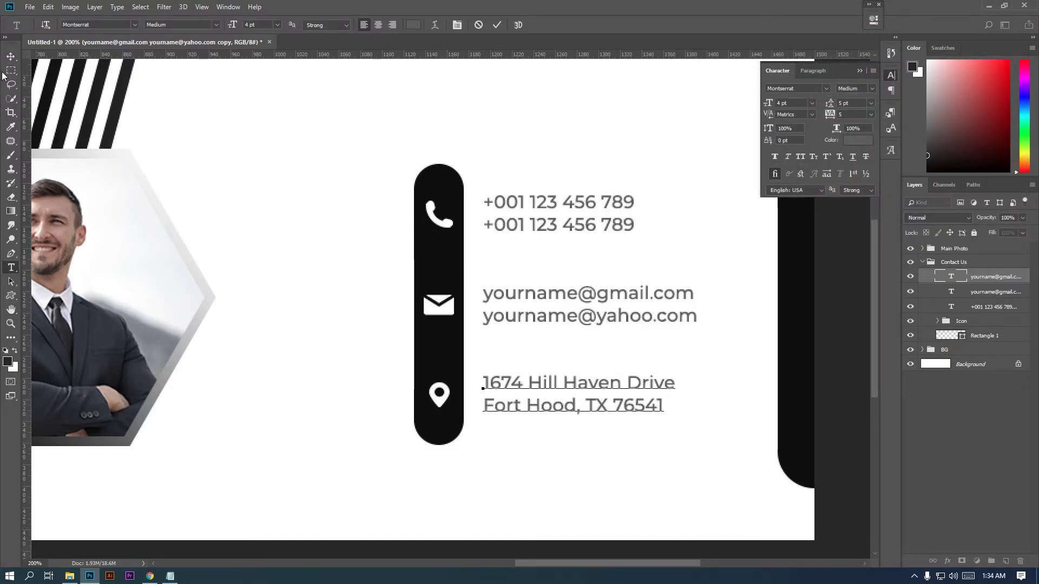
left_click(11, 55)
key("ctrl+t")
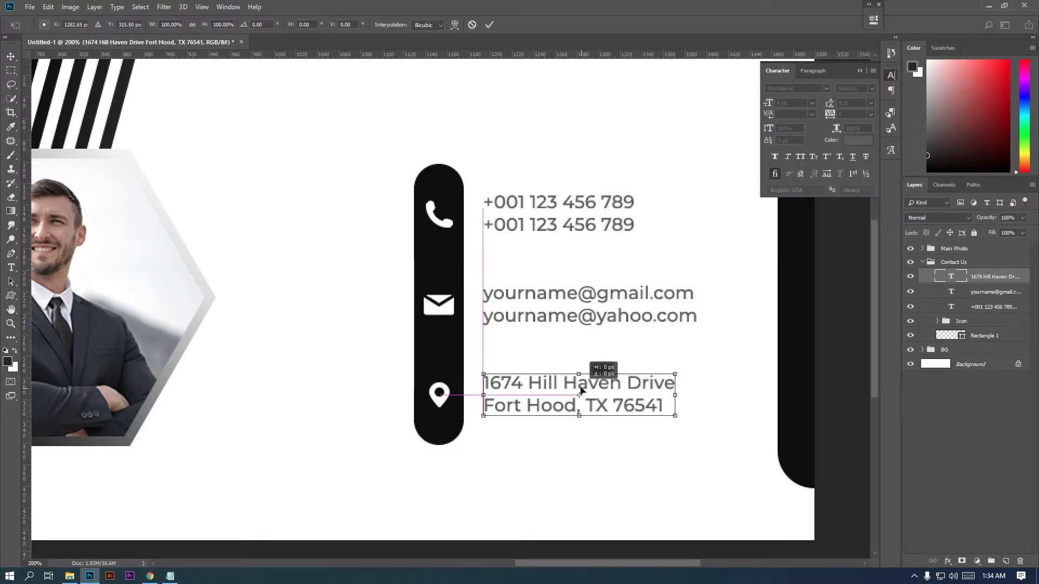
key("Return")
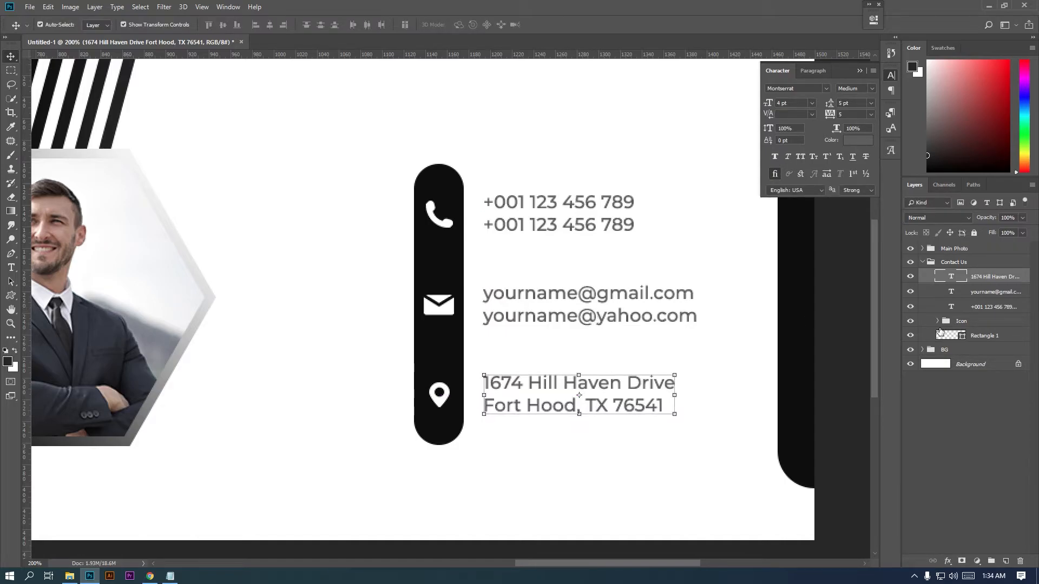
- Align the left edges of the phone, e-mail and address text layers
left_click(944, 307, "shift")
left_click(256, 27)
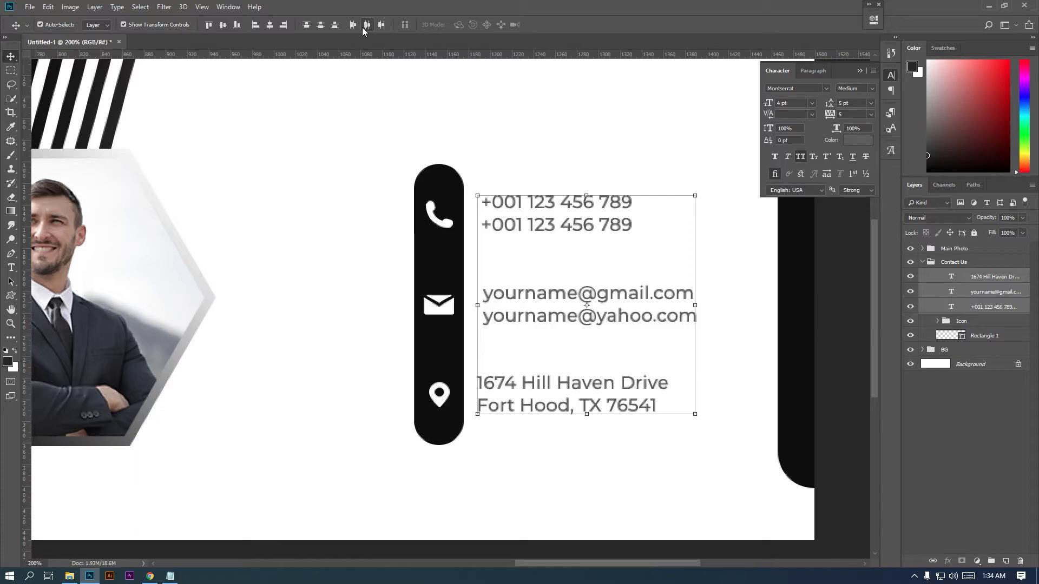
left_click(12, 71)
left_click(922, 281)
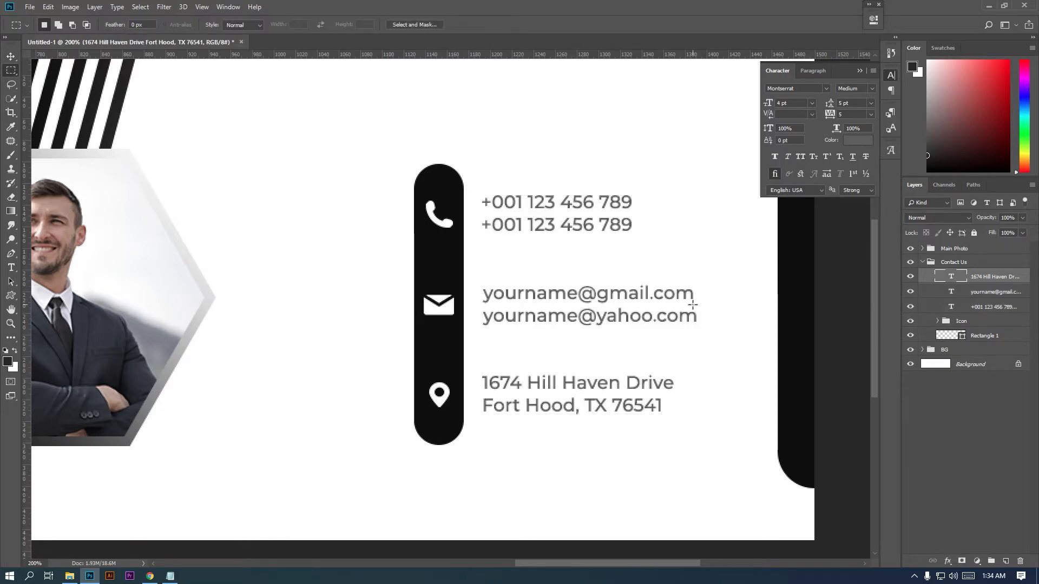
- Nudge the e-mail and phone texts slightly so their left edges match the address text
key("v")
left_click(978, 293)
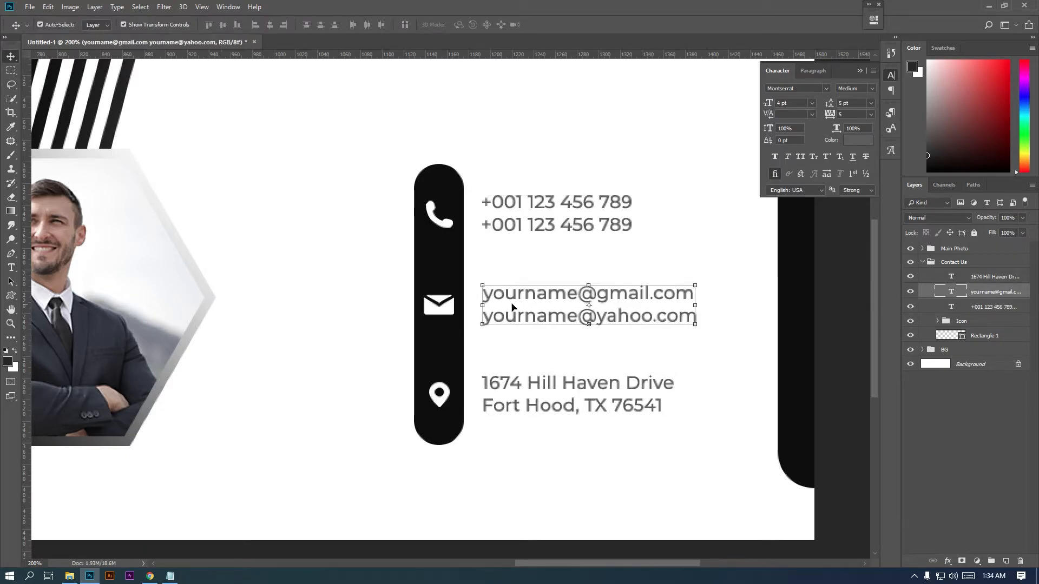
left_click_drag(603, 295, 600, 294)
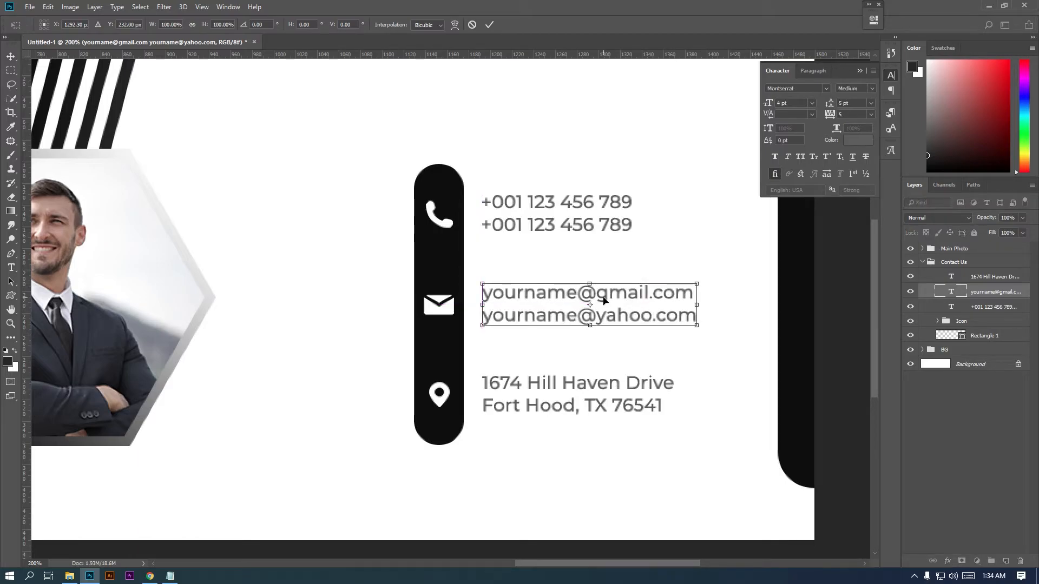
left_click(1000, 309)
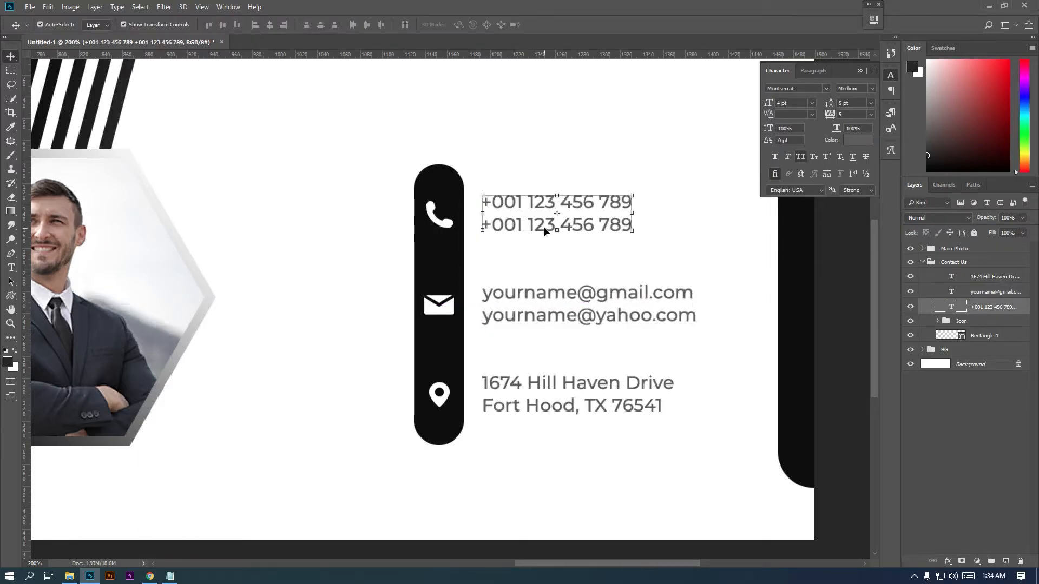
key("ctrl+t")
key("Return")
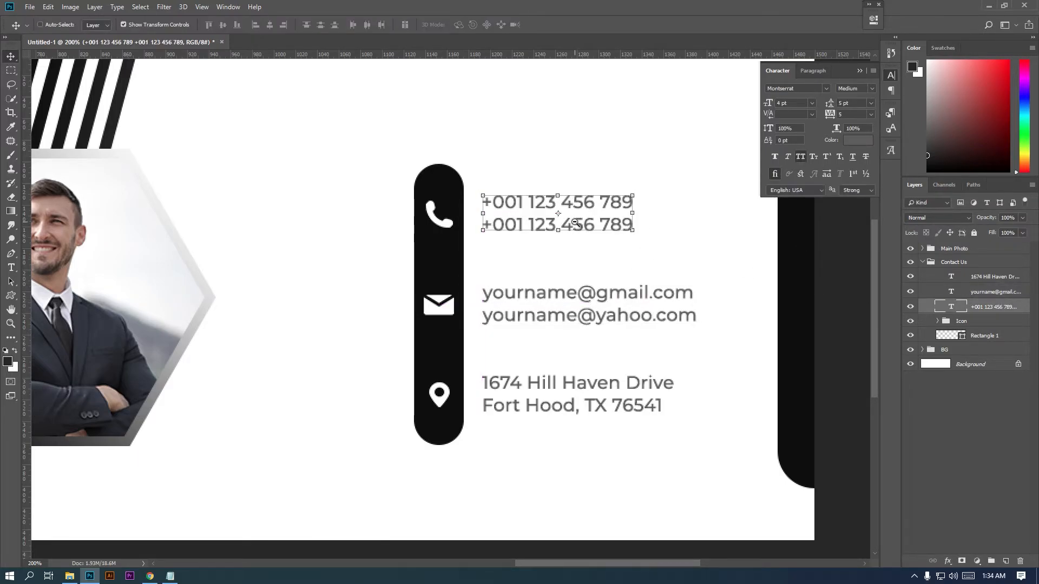
- Move the phone icon and the phone text together downward, closer to the e-mail row
left_click(575, 222, "alt")
left_click_drag(524, 253, 716, 243)
left_click_drag(520, 280, 616, 239)
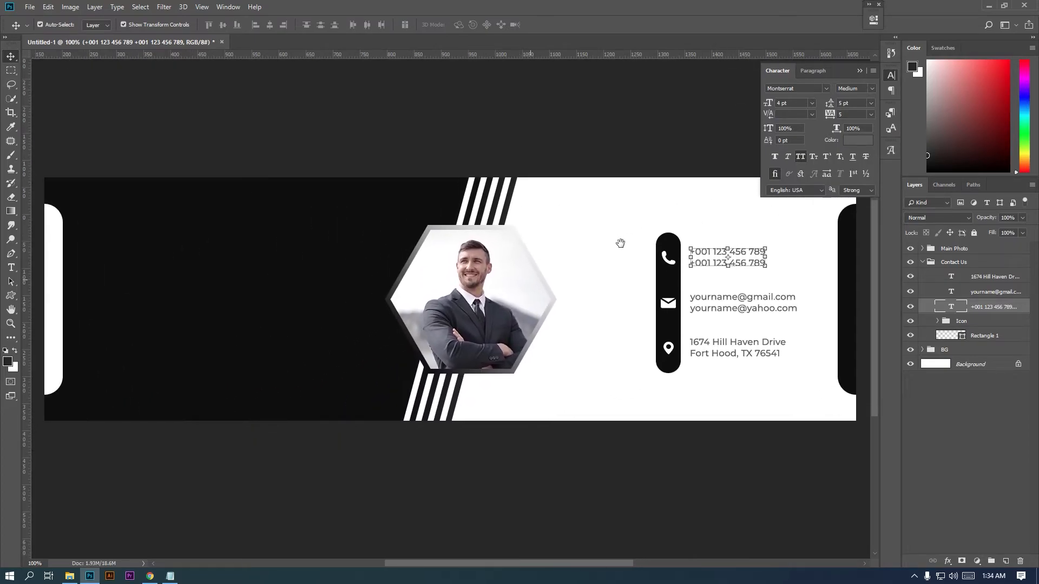
left_click(10, 70)
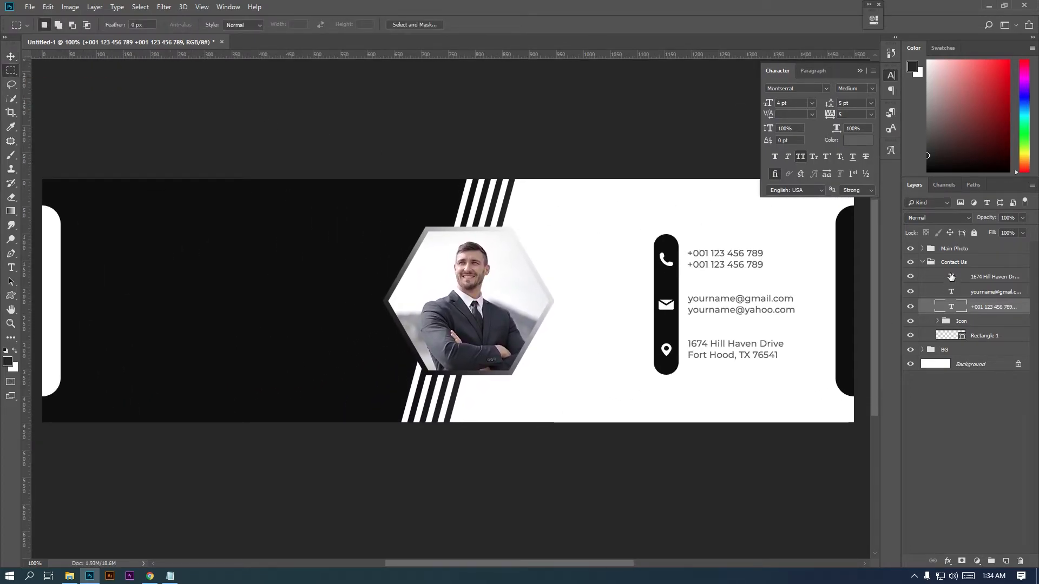
left_click(968, 277)
left_click(937, 321)
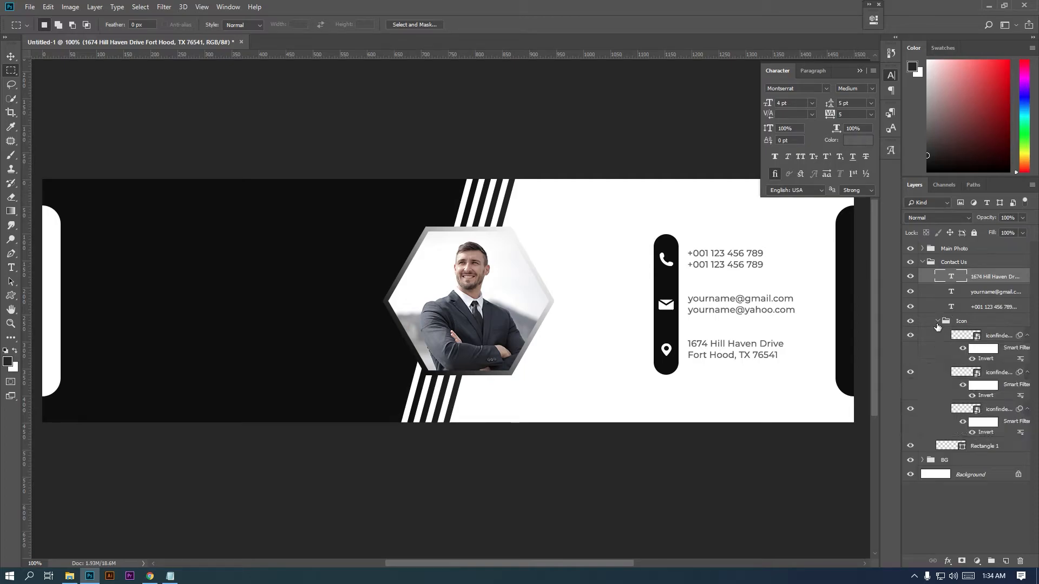
left_click(986, 337)
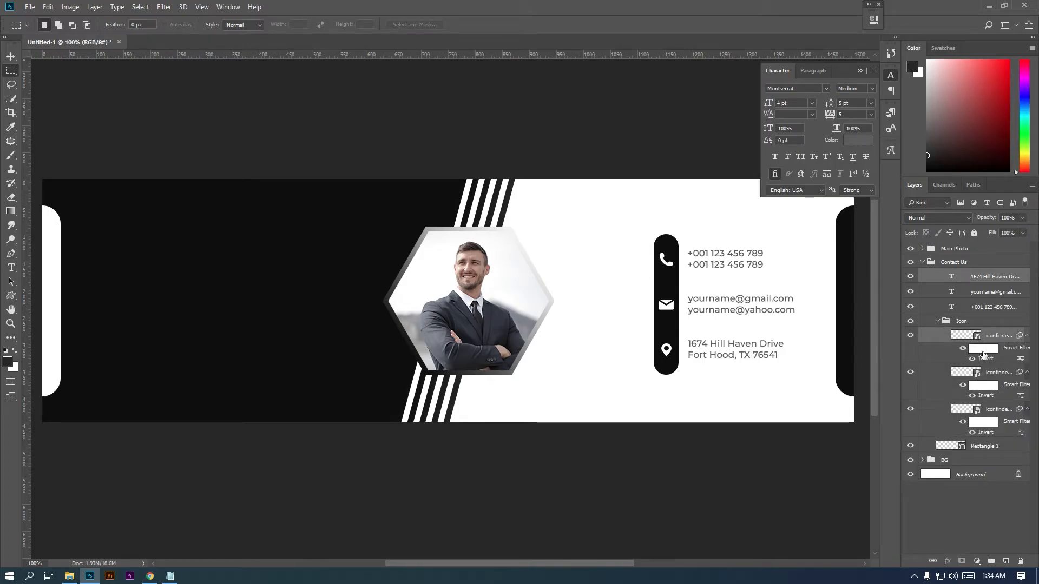
left_click(11, 57)
left_click(998, 342)
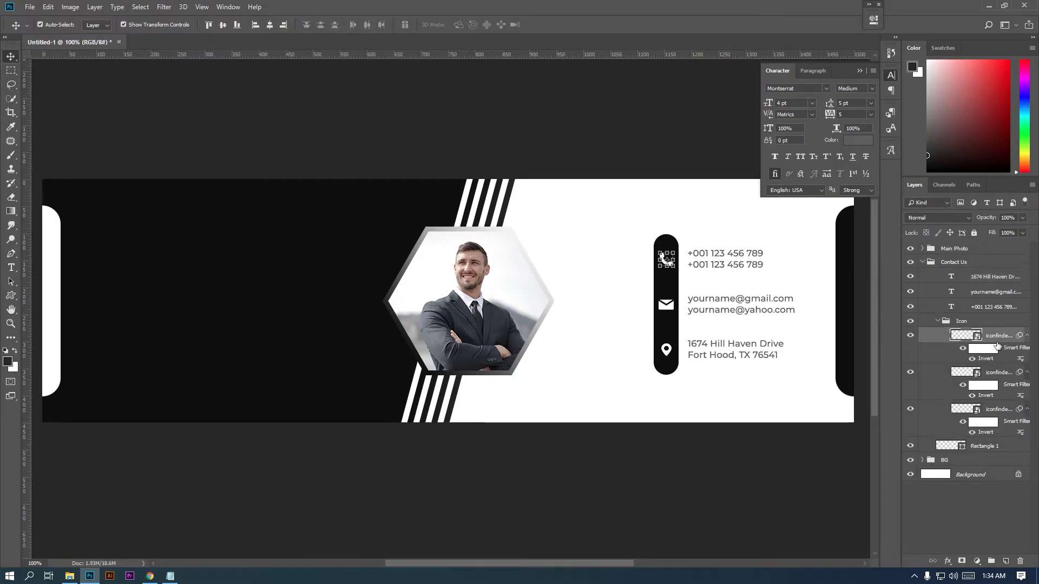
left_click(988, 280, "ctrl")
left_click(992, 279, "ctrl")
left_click(988, 307, "ctrl")
key("Down")
key("Down")
key("Down")
key("Down")
key("Down")
key("Down")
key("Down")
key("Down")
key("Down")
key("Down")
key("Down")
key("Down")
key("Down")
key("Down")
key("Down")
key("Up")
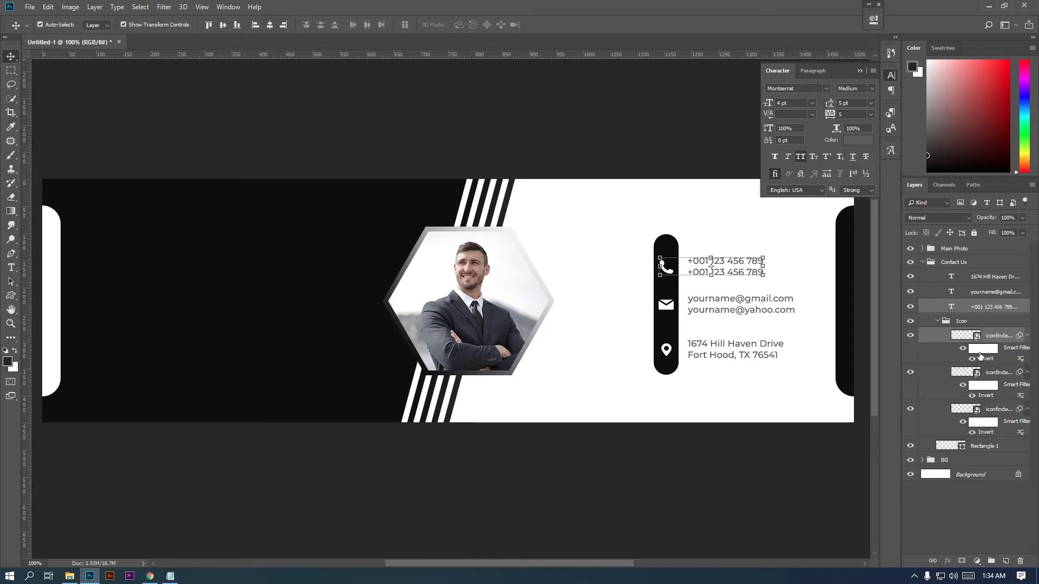
- Move the location pin icon and the address text together upward, closer to the e-mail row
left_click(996, 278)
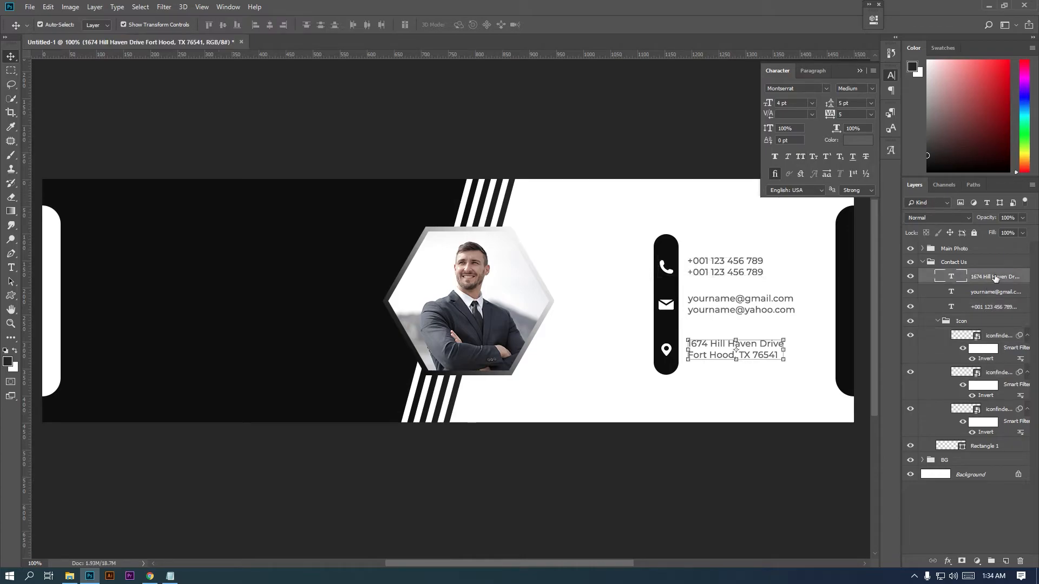
left_click(1000, 409, "ctrl")
left_click(1000, 409, "ctrl")
left_click(1001, 372, "ctrl")
key("Up")
key("Up")
key("Up")
key("Up")
key("Up")
key("Up")
key("Up")
key("Up")
key("Up")
key("Up")
key("Up")
key("Up")
key("Up")
key("Up")
key("Up")
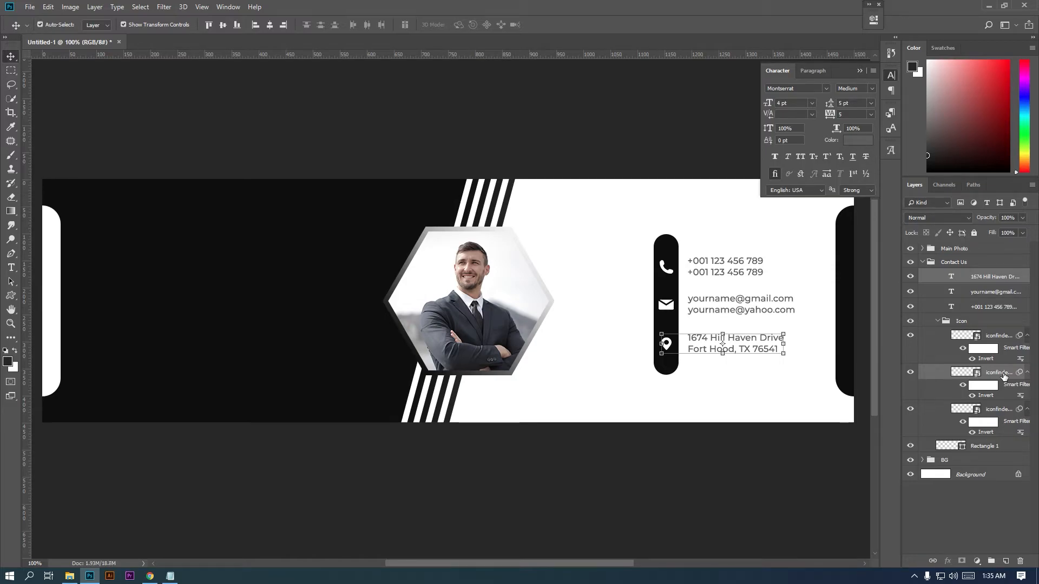
key("Down")
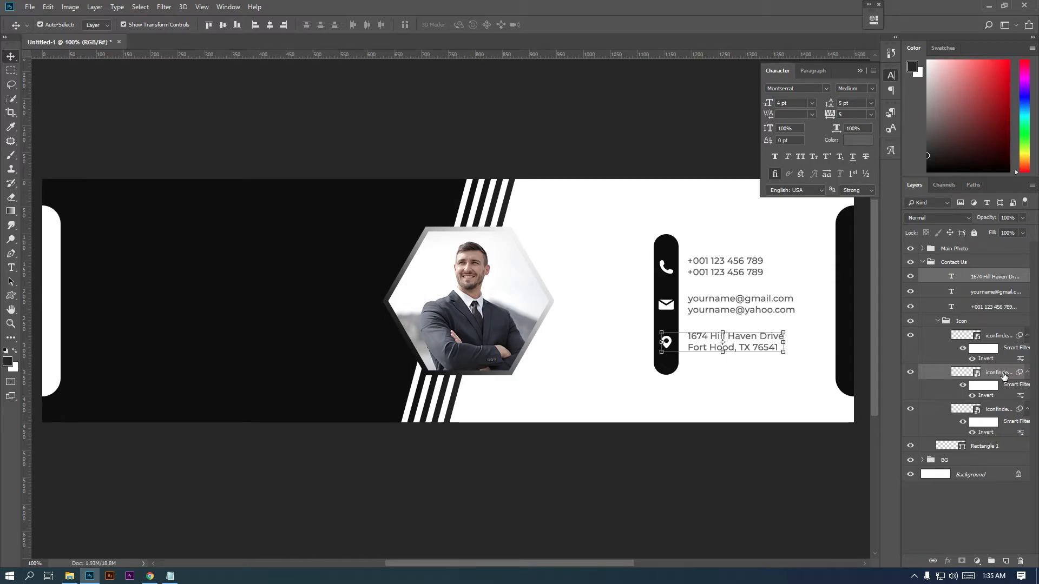
- Align the horizontal centres of the three contact icons and collapse the Icon and Contact Us groups
left_click(963, 405)
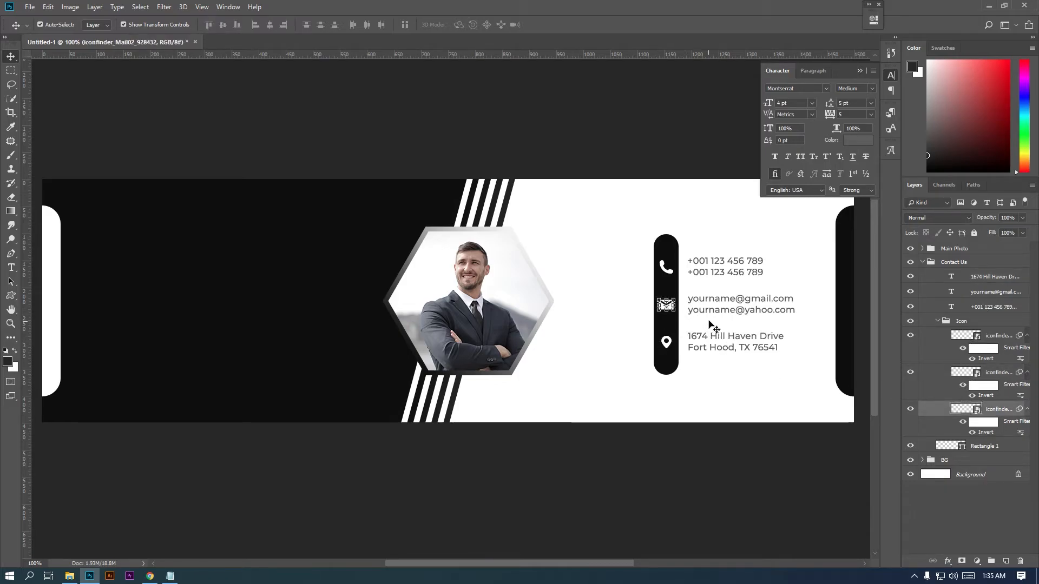
left_click(992, 336, "shift")
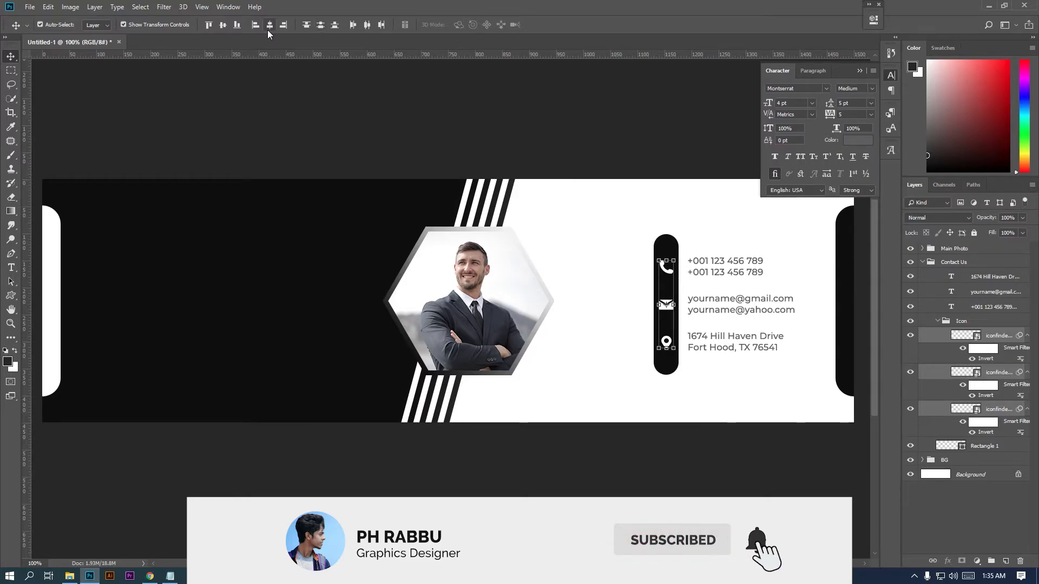
left_click(11, 70)
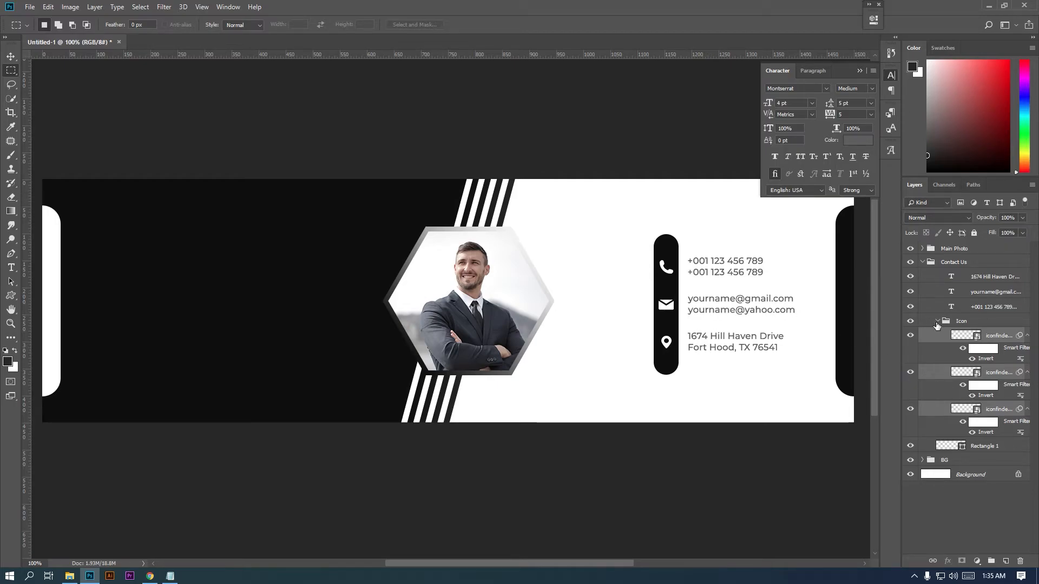
left_click(937, 323)
left_click(922, 262)
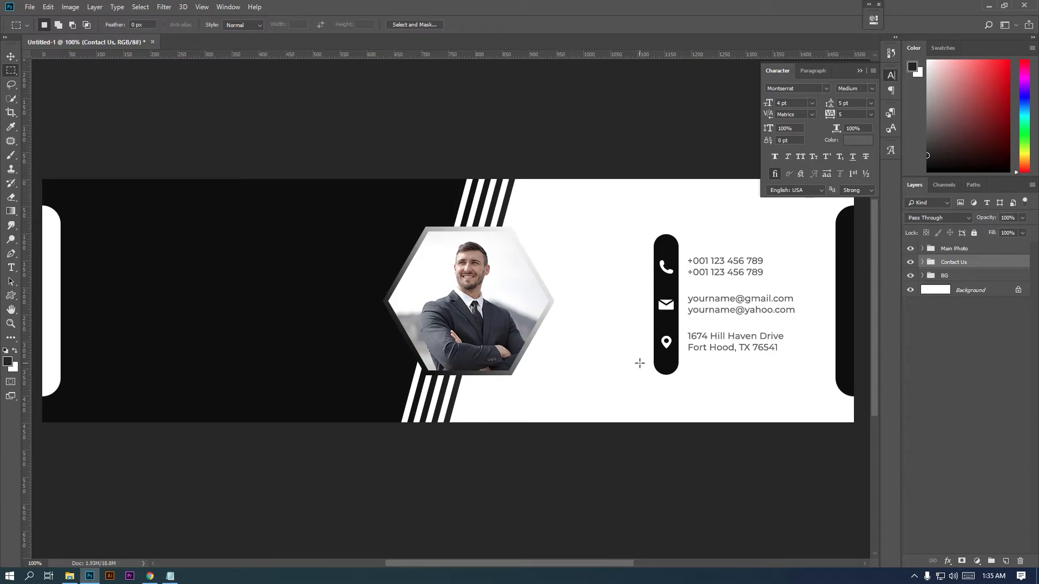
- Set the scale of the diagonal stripes' gradient fill in the BG group to 6%
left_click(944, 275)
left_click(922, 276)
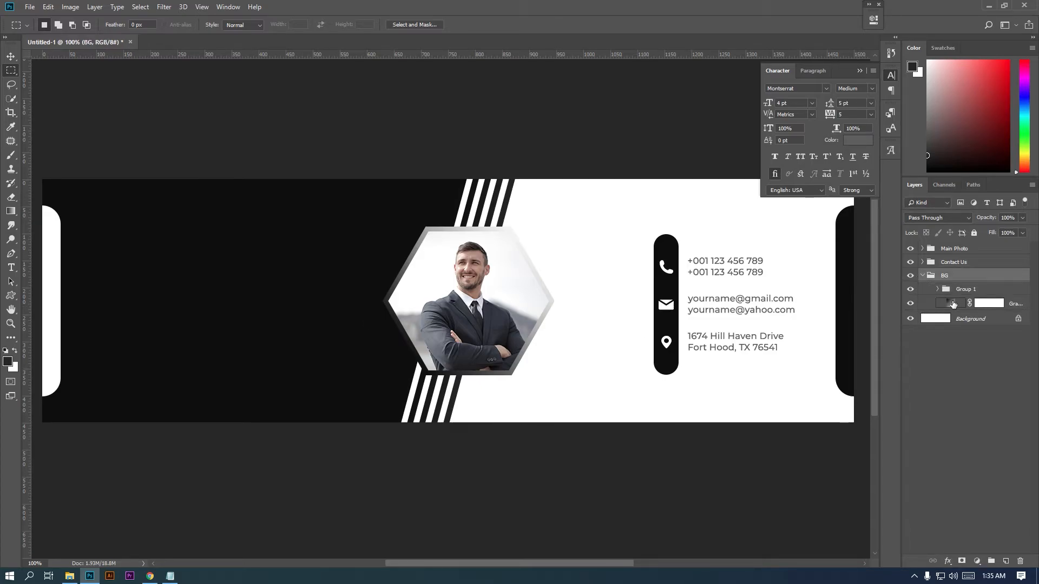
double_click(953, 303)
key("Down")
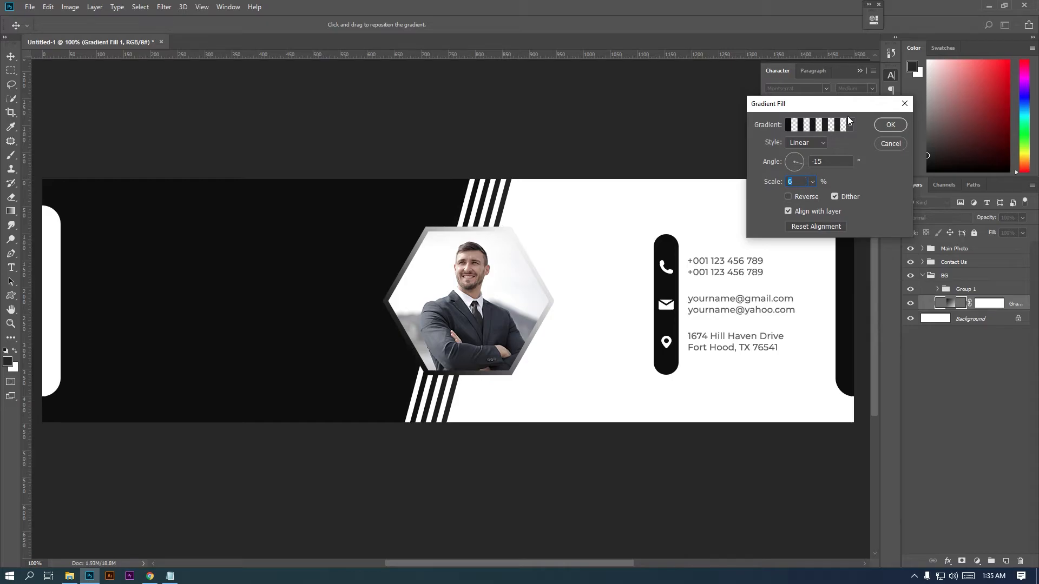
left_click(890, 125)
left_click(923, 276)
- Add a text layer above the Main Photo group on the black area, containing the full name copied from Notepad
left_click(958, 248)
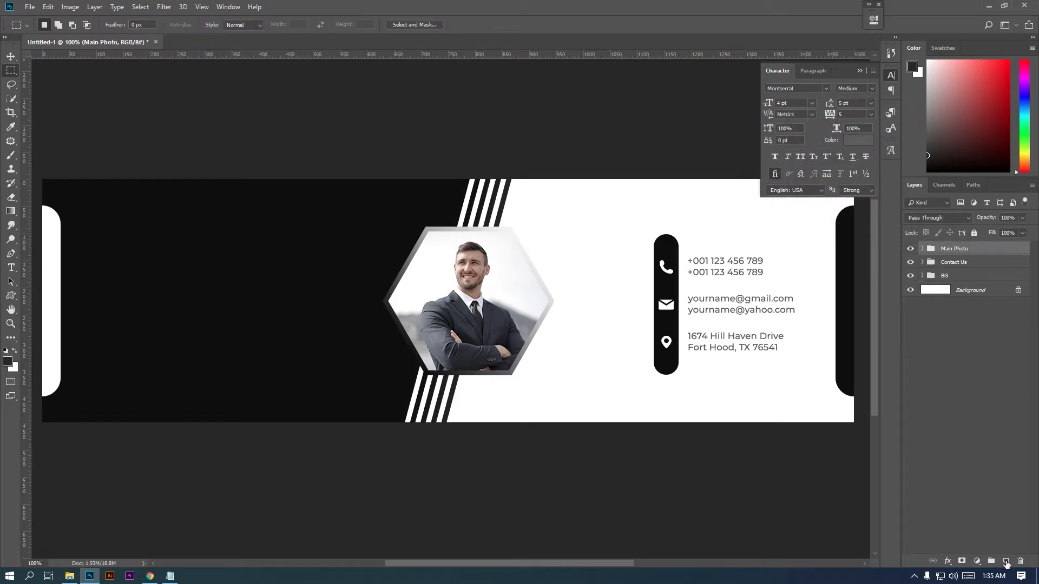
left_click(1006, 561)
left_click(11, 267)
left_click(162, 267)
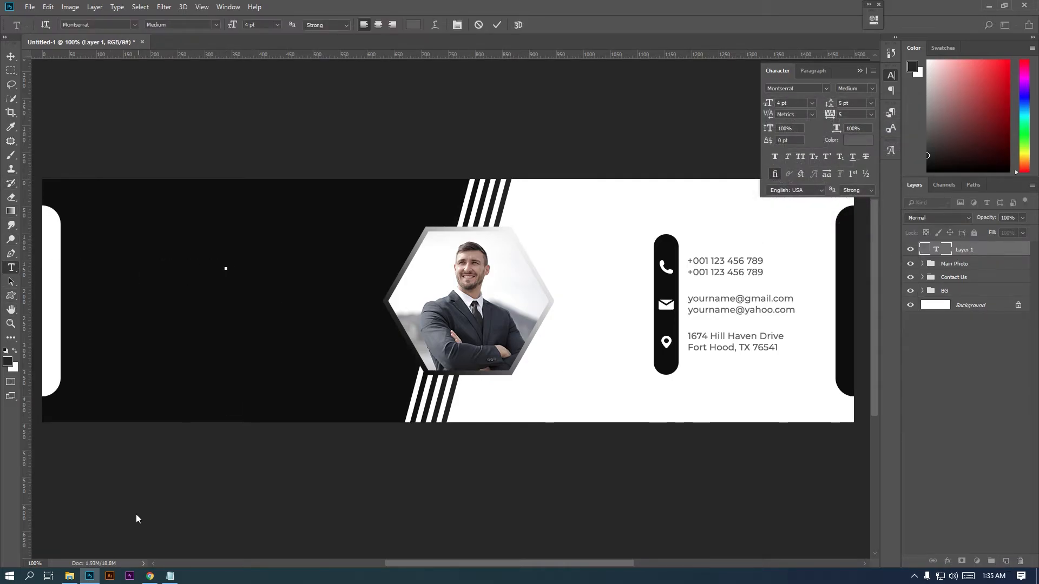
left_click(169, 576)
left_click_drag(27, 84, 133, 84)
right_click(133, 86)
left_click(154, 109)
key("alt+Tab")
key("ctrl+v")
- Format the name text in white Montserrat ExtraBold at 9 pt and move it further from the portrait
key("ctrl+a")
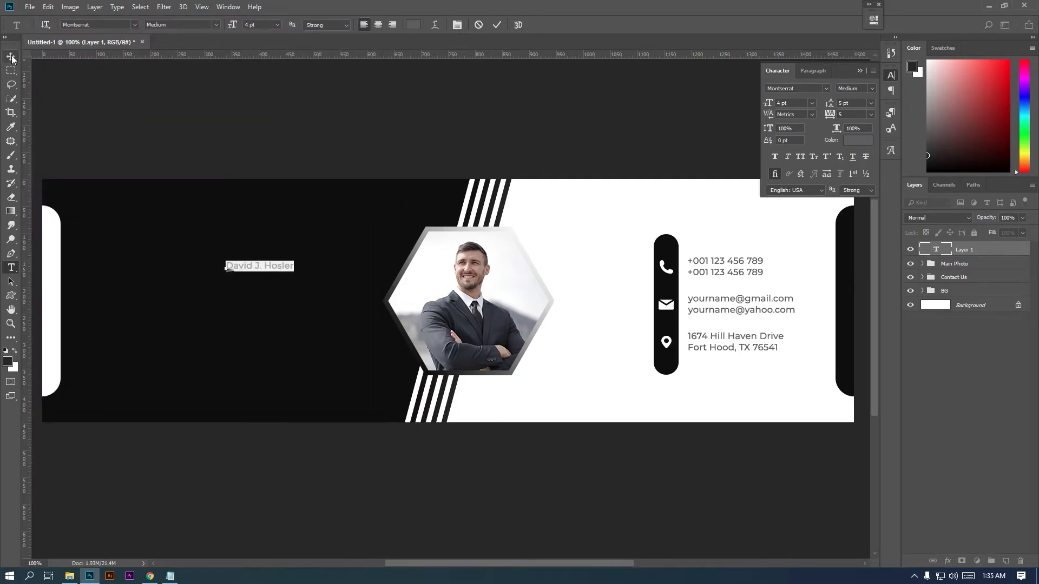
left_click(11, 56)
left_click(620, 256)
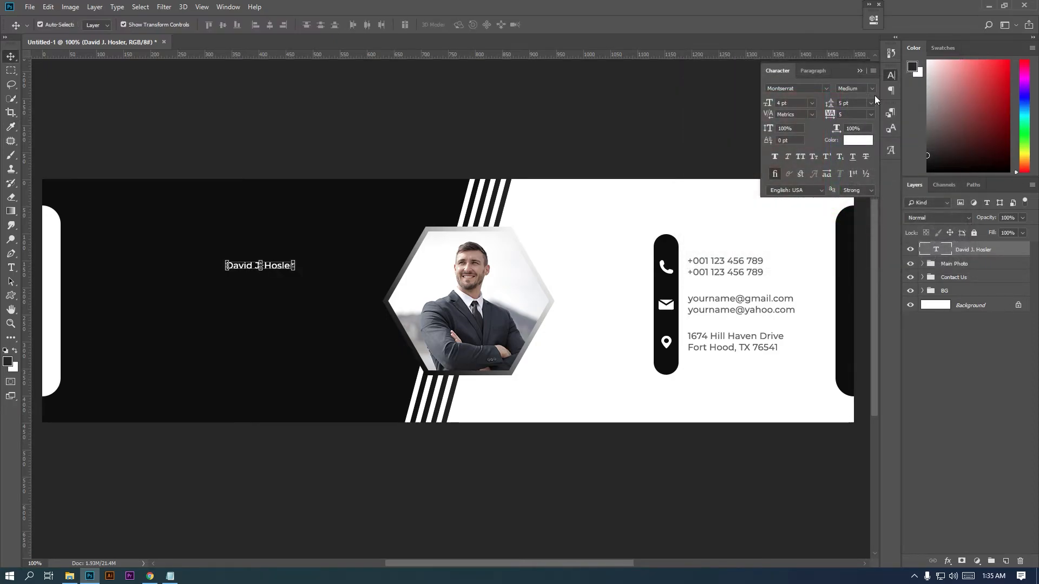
left_click(871, 88)
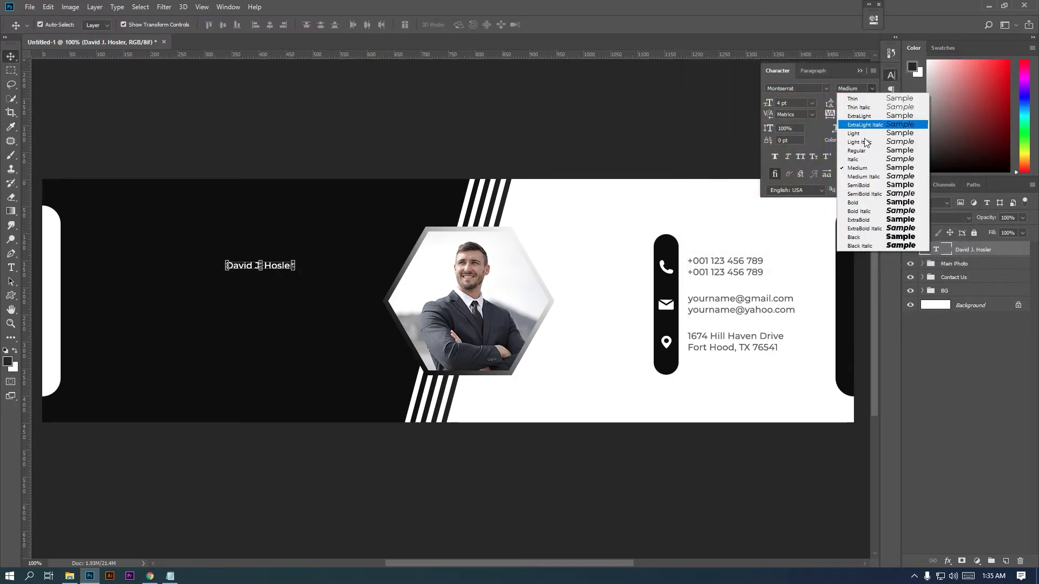
left_click(867, 222)
key("Return")
key("Up")
left_click_drag(348, 267, 263, 267)
key("ctrl+z")
- Add a separate text layer with "graphic designer" copied from Notepad and place it beneath the name
key("t")
left_click(276, 300)
left_click(170, 576)
left_click_drag(139, 99, 27, 98)
right_click(59, 100)
left_click(76, 128)
key("alt+Tab")
key("ctrl+v")
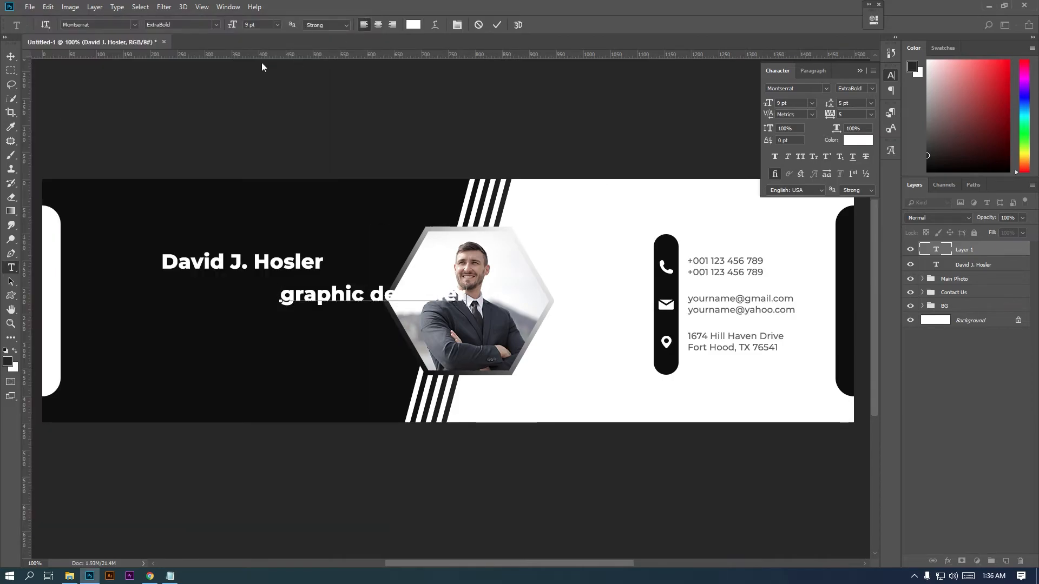
key("ctrl+Return")
key("v")
left_click_drag(327, 305, 187, 304)
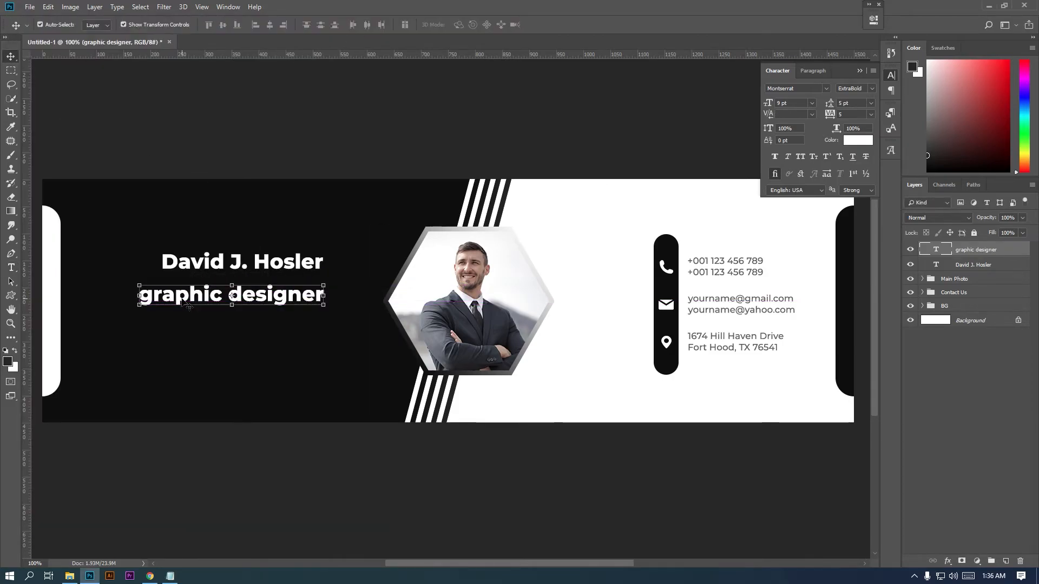
- Format the job title in all caps, Montserrat Light, at 4 pt
left_click(800, 156)
left_click(871, 89)
left_click(855, 134)
scroll(802, 102, "down", 5)
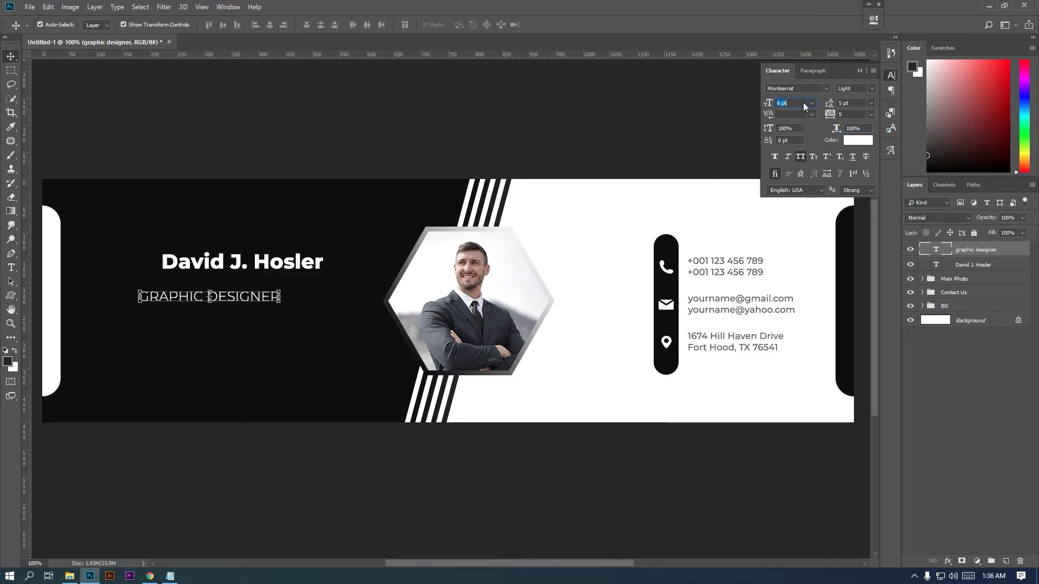
left_click_drag(212, 300, 307, 283)
key("ctrl+z")
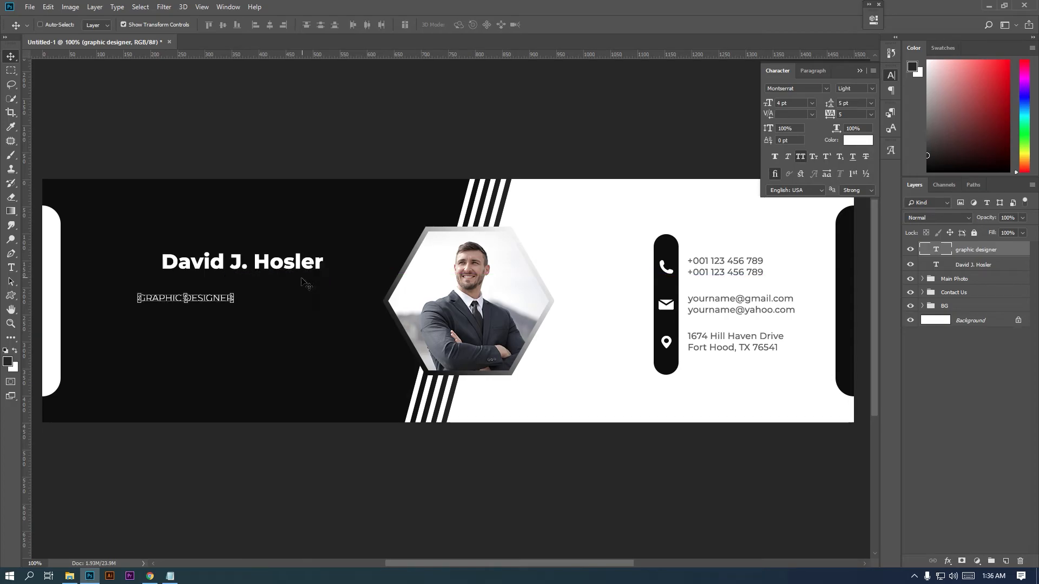
- Place the job title directly under the name and align the right edges of both texts
left_click_drag(189, 298, 291, 286)
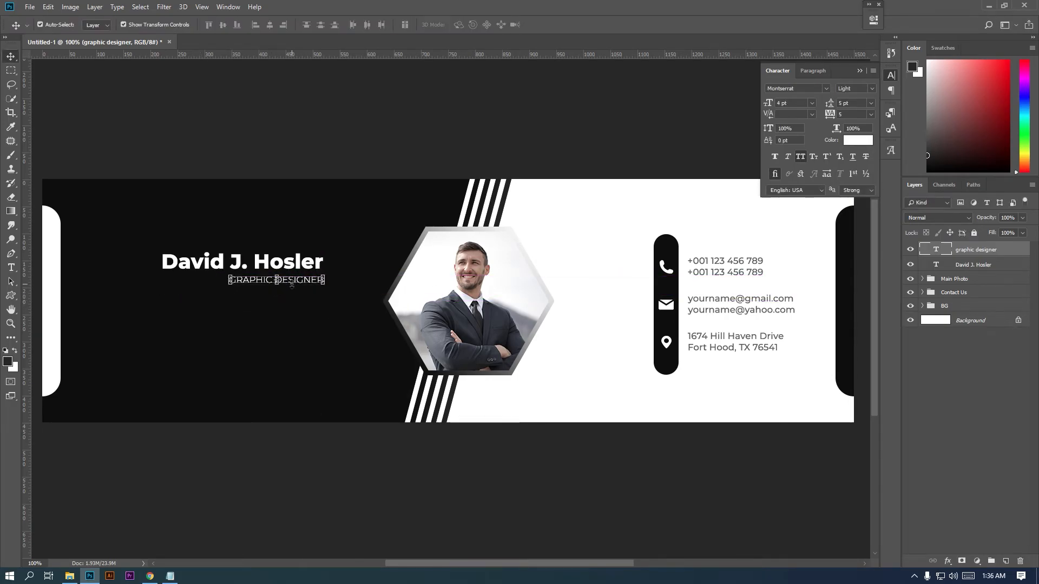
left_click(926, 264, "ctrl")
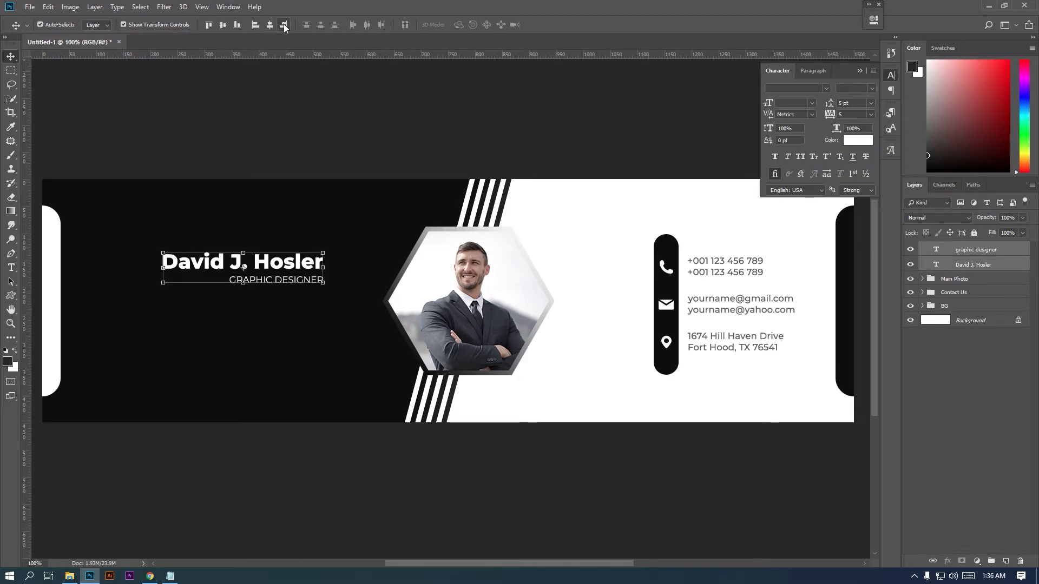
left_click(13, 75)
left_click(11, 60)
left_click(236, 268, "ctrl")
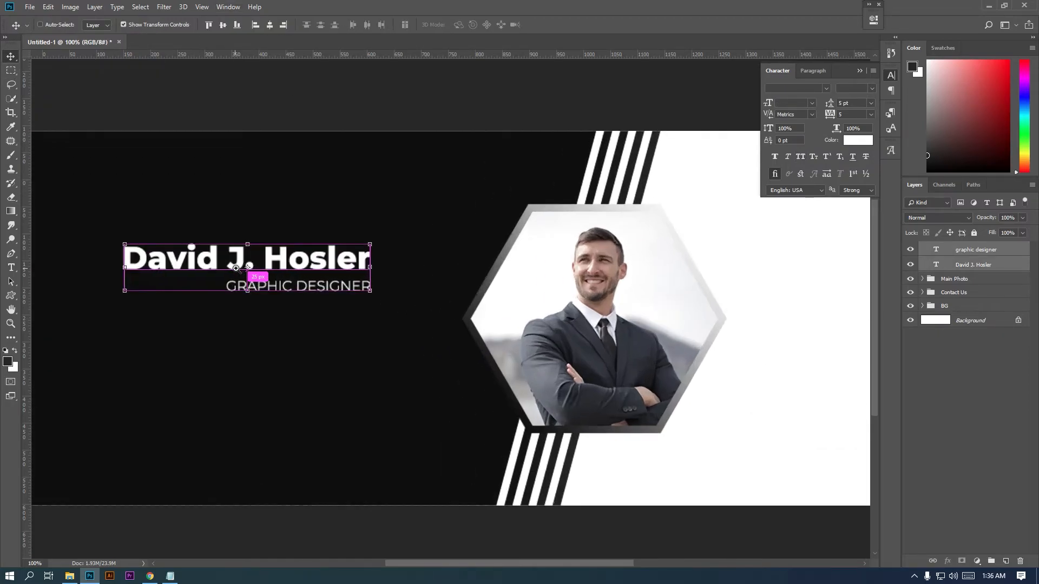
- Set the job title's font size to 5 pt and realign its right edge with the name
left_click(995, 250)
left_click(799, 102)
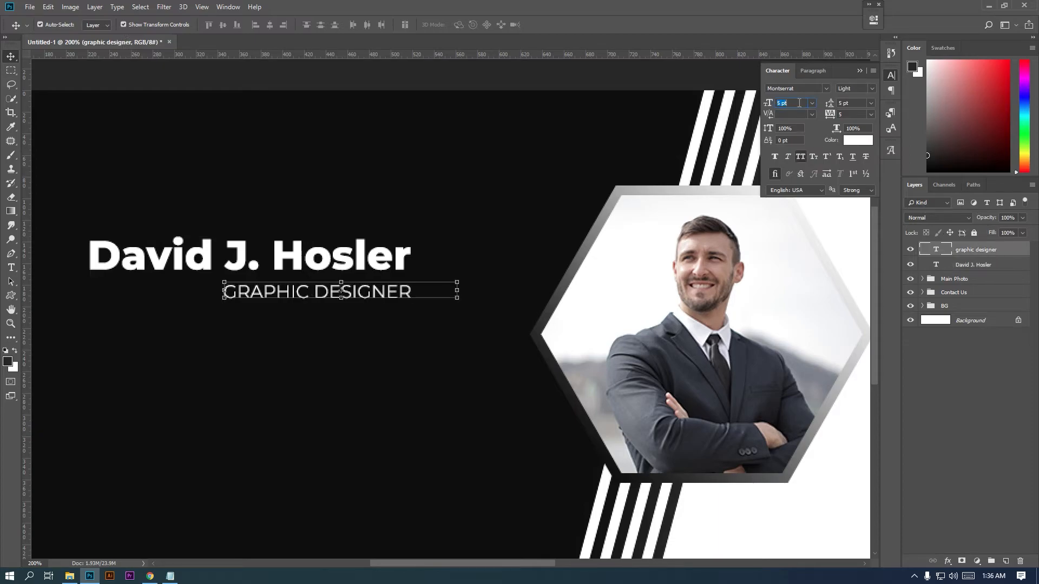
key("Down")
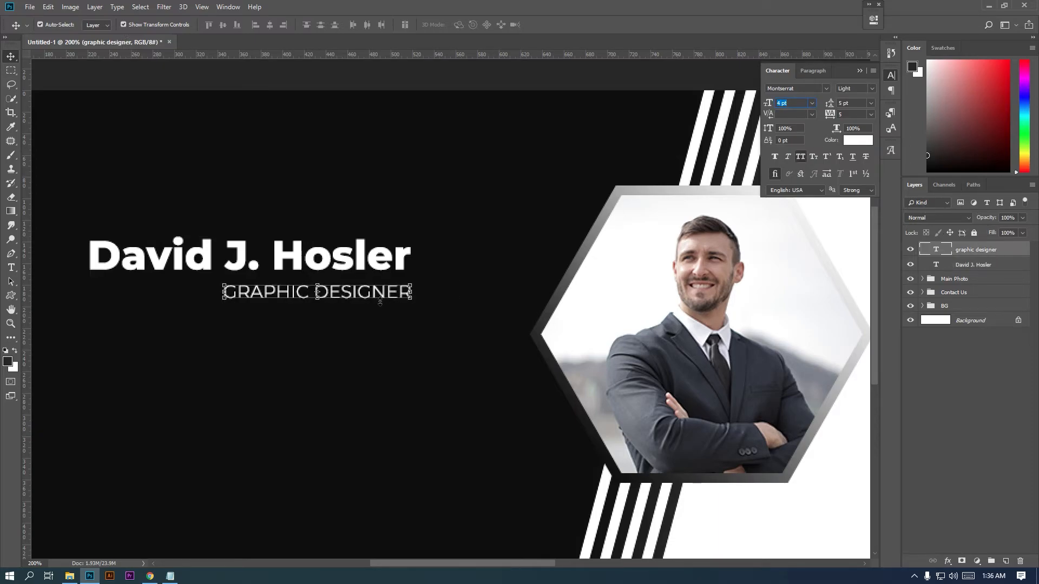
key("Up")
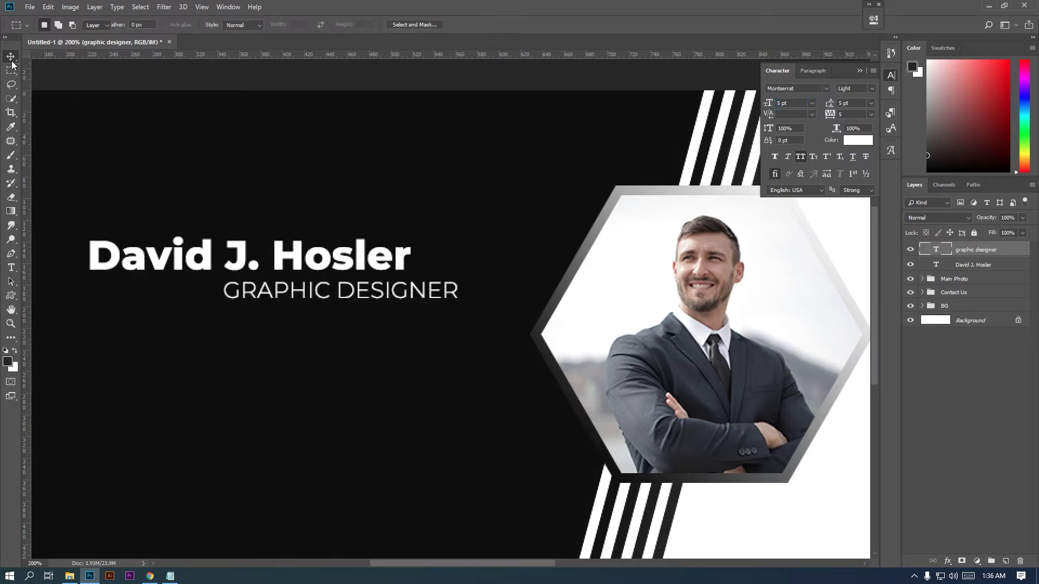
left_click(956, 265, "shift")
left_click(278, 25)
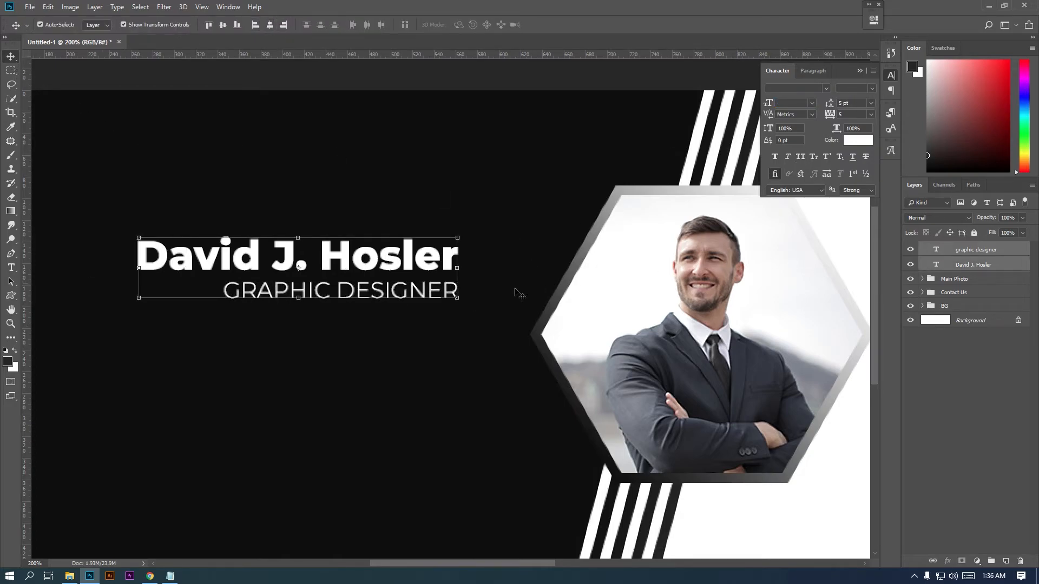
- Nudge the job title slightly upward, closer to the name
left_click(983, 250)
key("Up")
key("Up")
- Scale the name and job title together to 116.47% with Free Transform and adjust their position beside the portrait
left_click(973, 264, "shift")
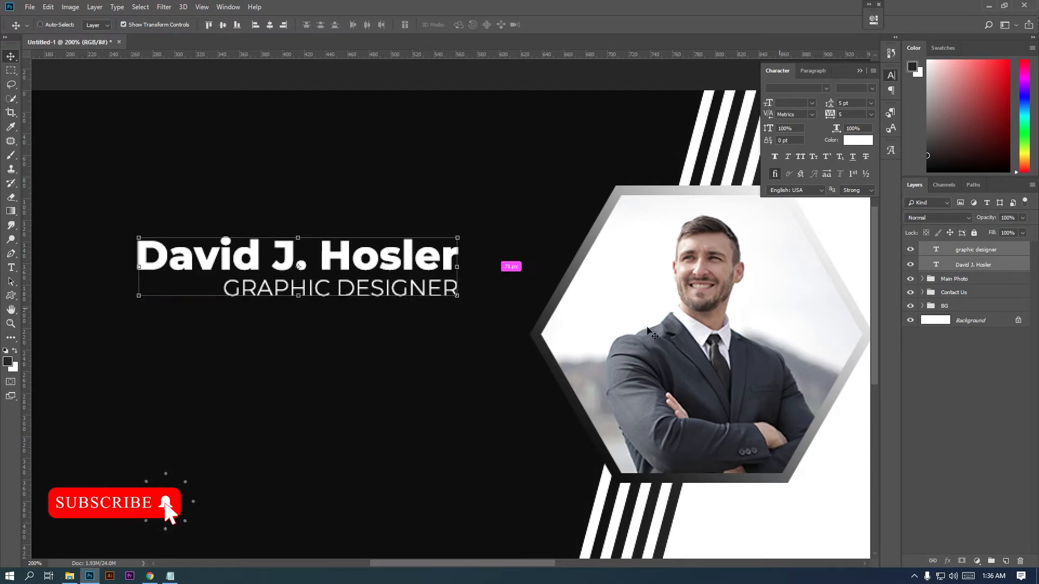
key("ctrl+minus")
key("ctrl+t")
left_click_drag(380, 250, 355, 245)
left_click_drag(467, 262, 449, 262)
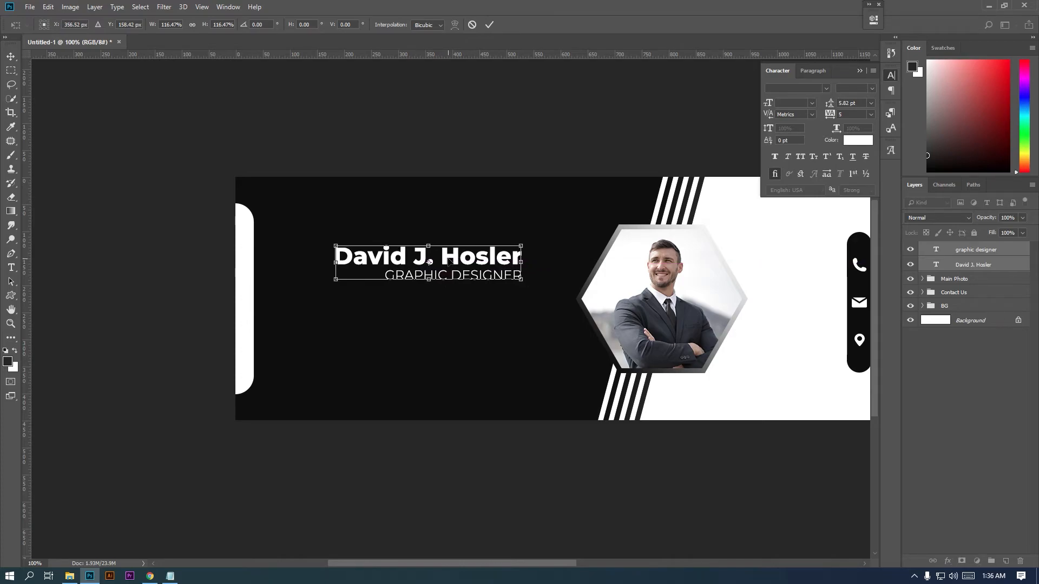
key("Return")
- Group the name and job title layers and name the group Main Text
scroll(379, 276, "right", 5)
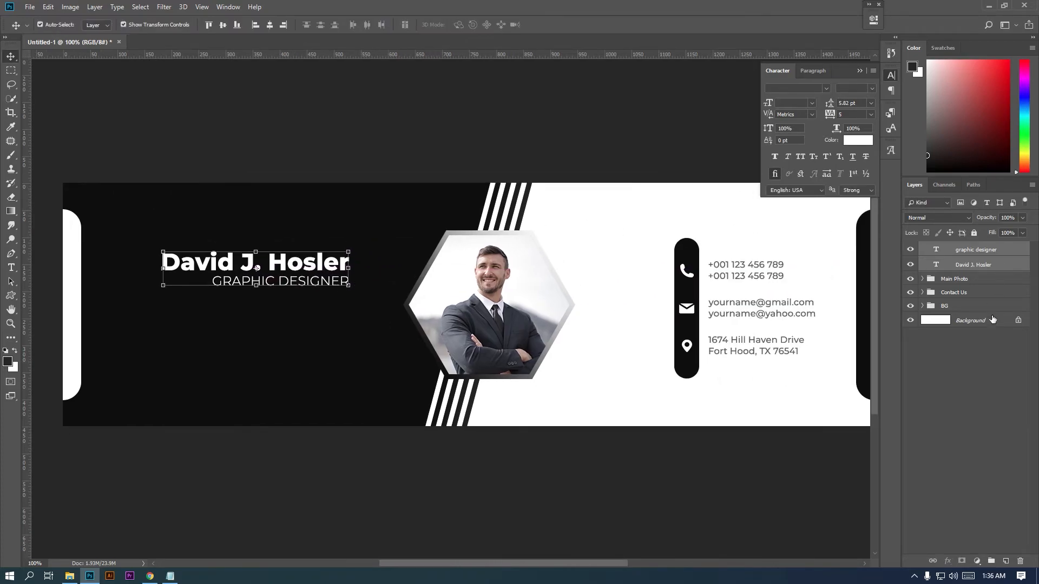
left_click(996, 564)
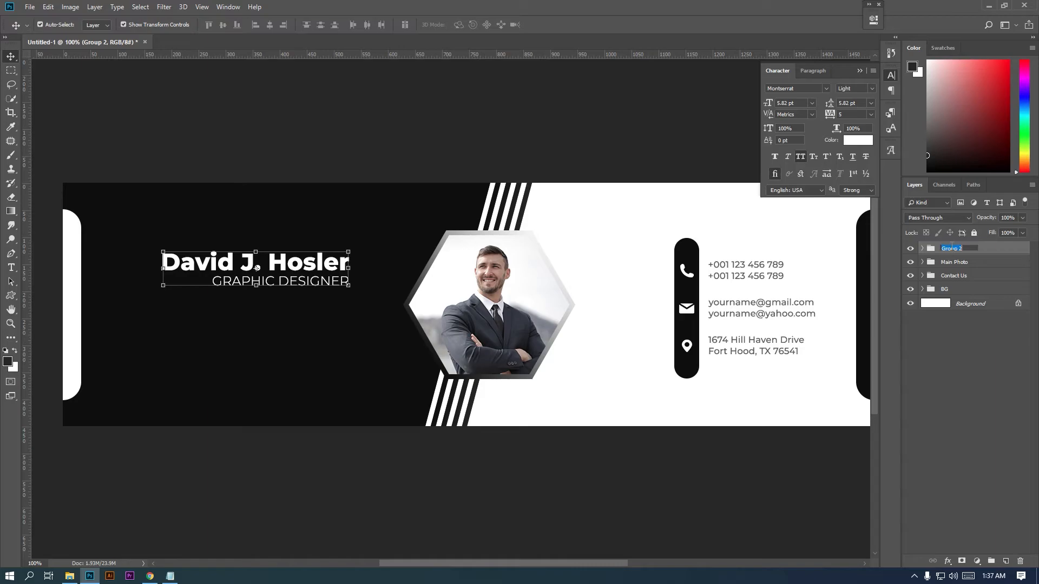
type("t")
key("Return")
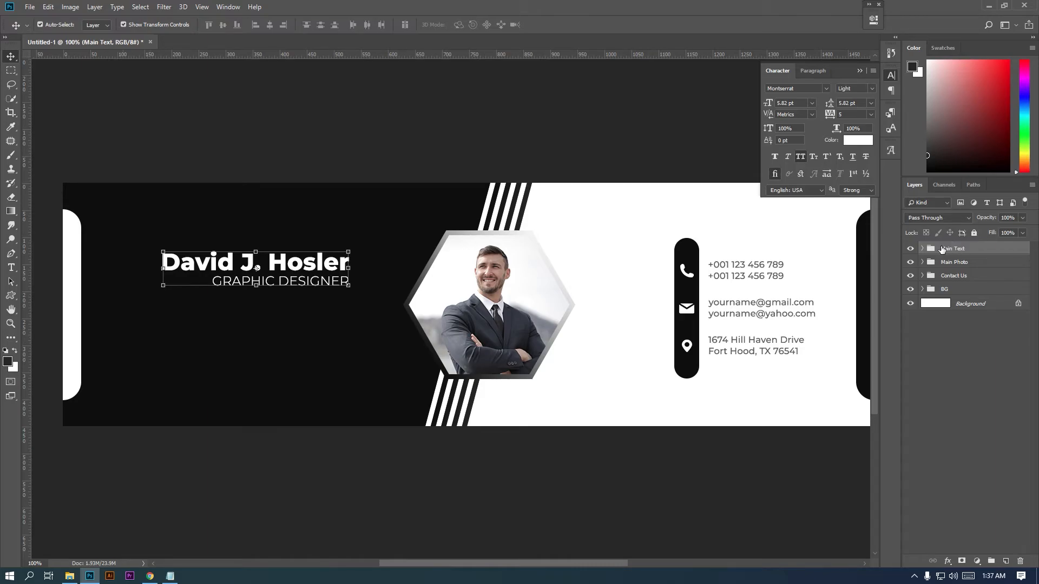
- Create a new layer group and add the text BRAND in Montserrat ExtraBold at 5 pt below the job title
left_click(991, 561)
left_click(12, 269)
left_click(285, 352)
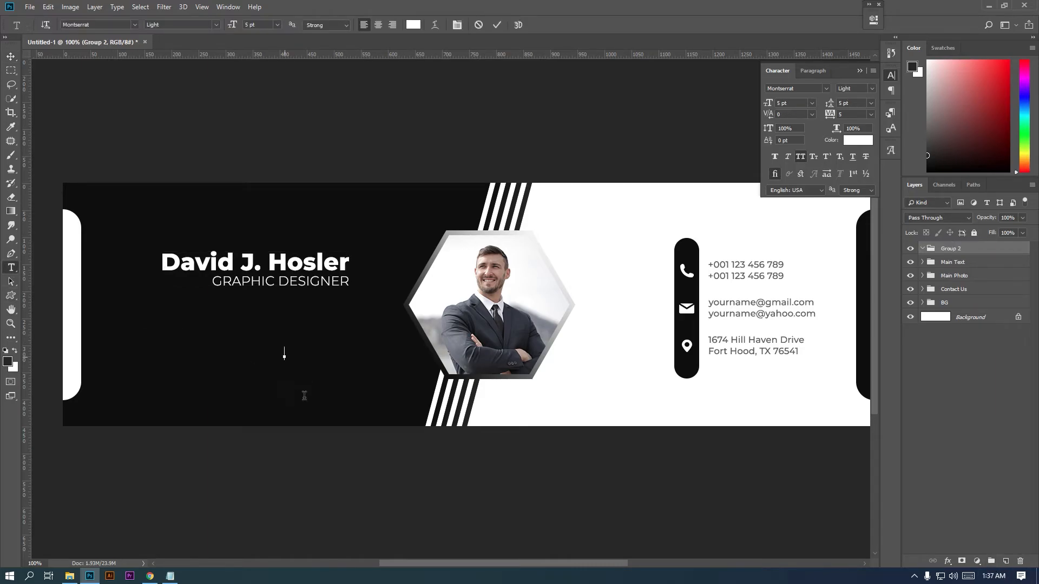
type("V")
key("BackSpace")
type("BRADN")
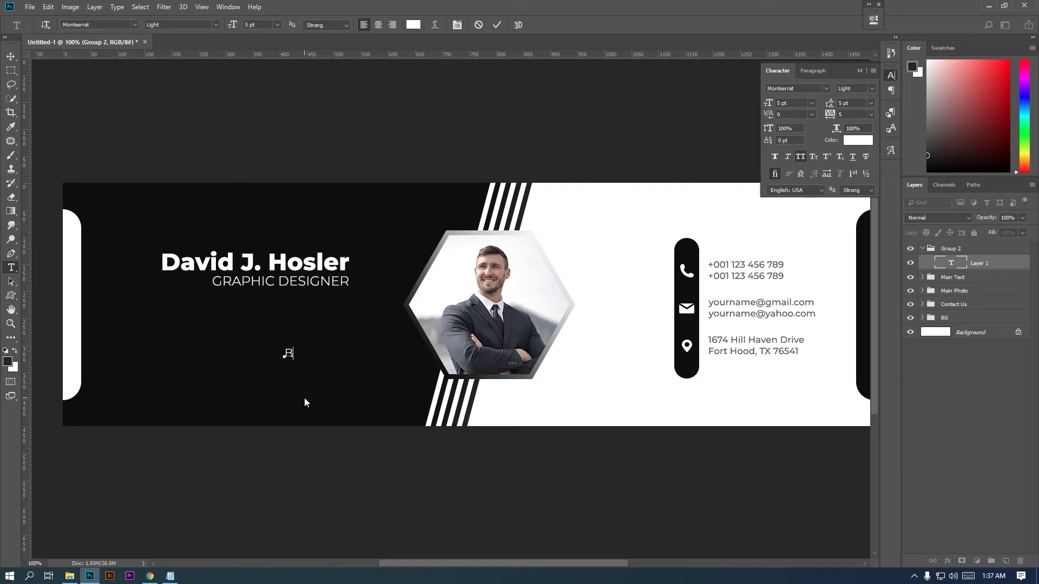
key("BackSpace")
key("BackSpace")
type("ND")
key("ctrl+a")
left_click(870, 89)
left_click(876, 221)
- Duplicate the BRAND text directly below itself and change the copy to NAME IS HERE
left_click(11, 55)
key("ctrl+plus")
left_click_drag(358, 346, 370, 295)
double_click(946, 266)
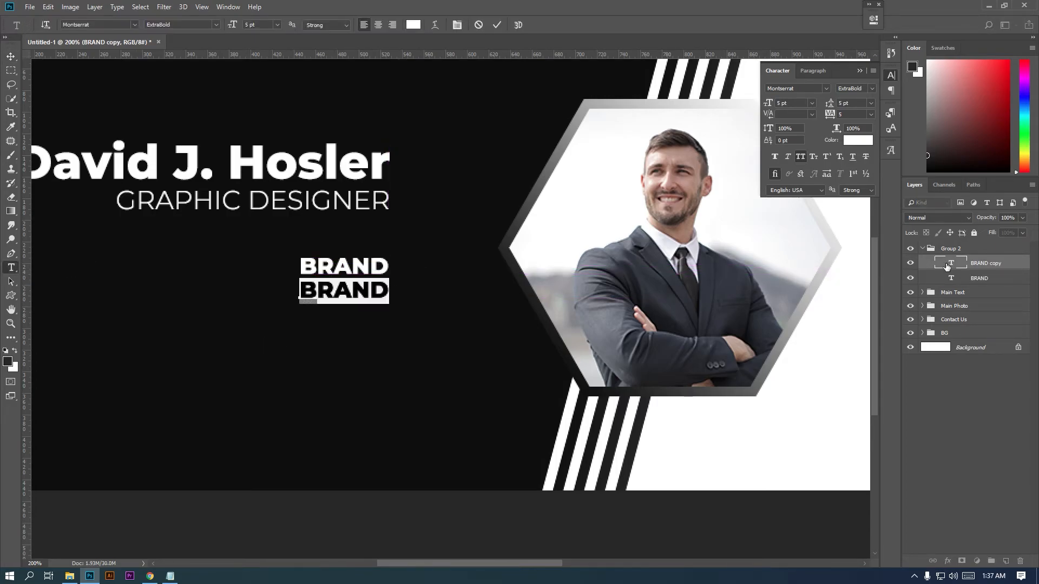
type("NAME IS HERE")
- Set the NAME IS HERE text to Montserrat Regular at 3 pt
key("ctrl+a")
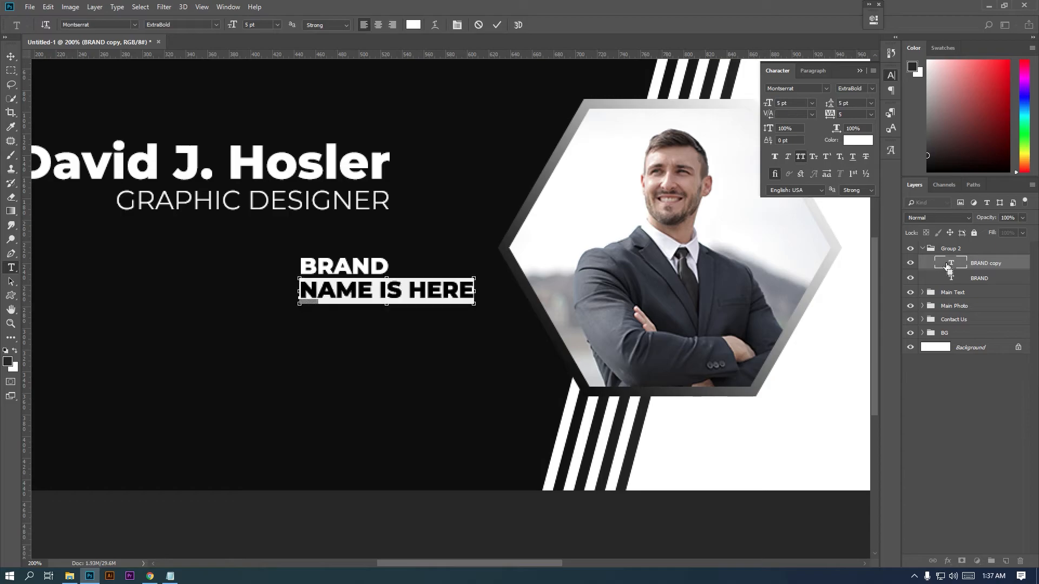
left_click(871, 89)
left_click(868, 100)
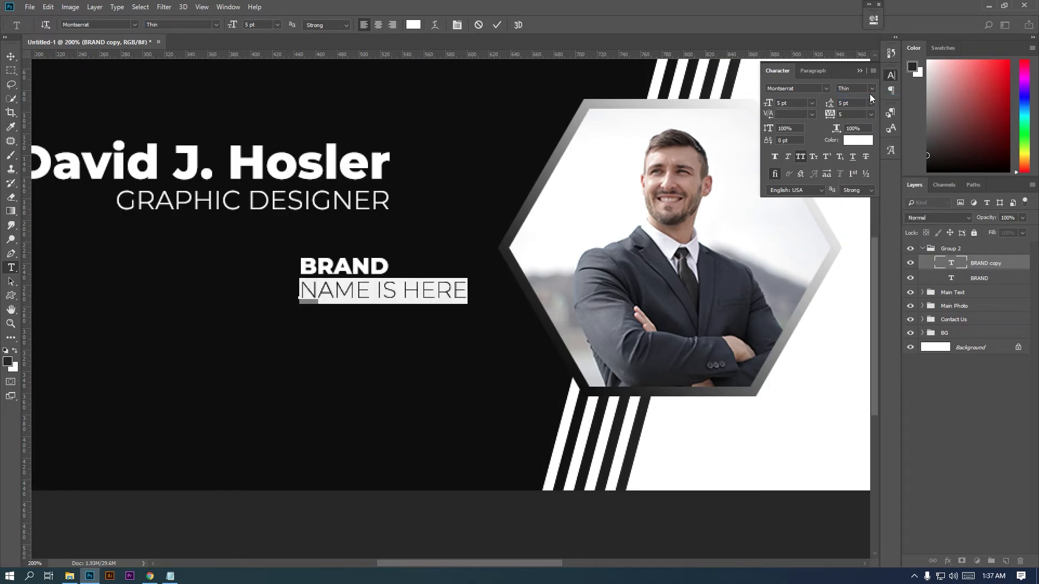
left_click(869, 92)
left_click(869, 150)
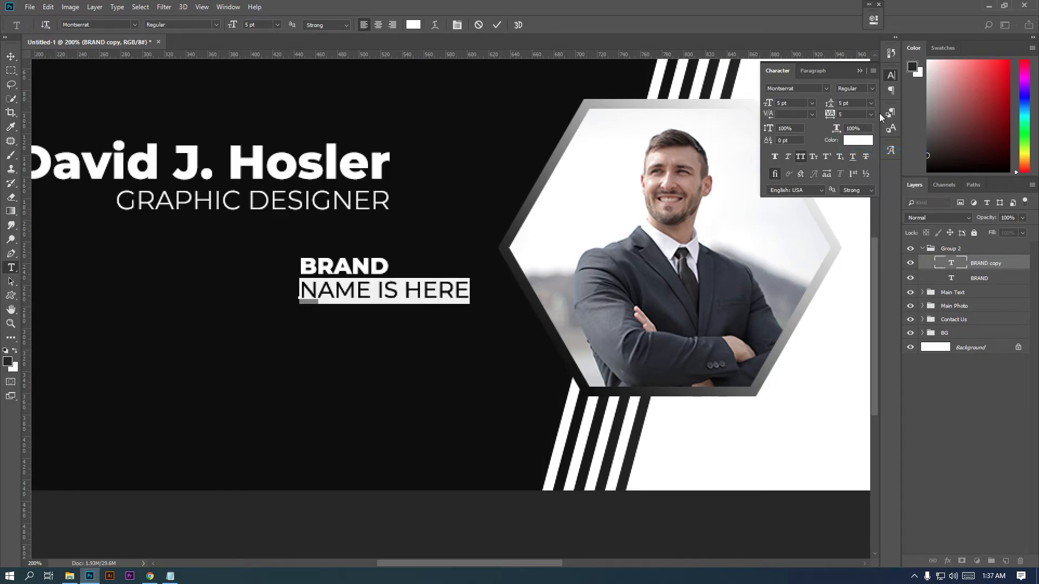
key("Down")
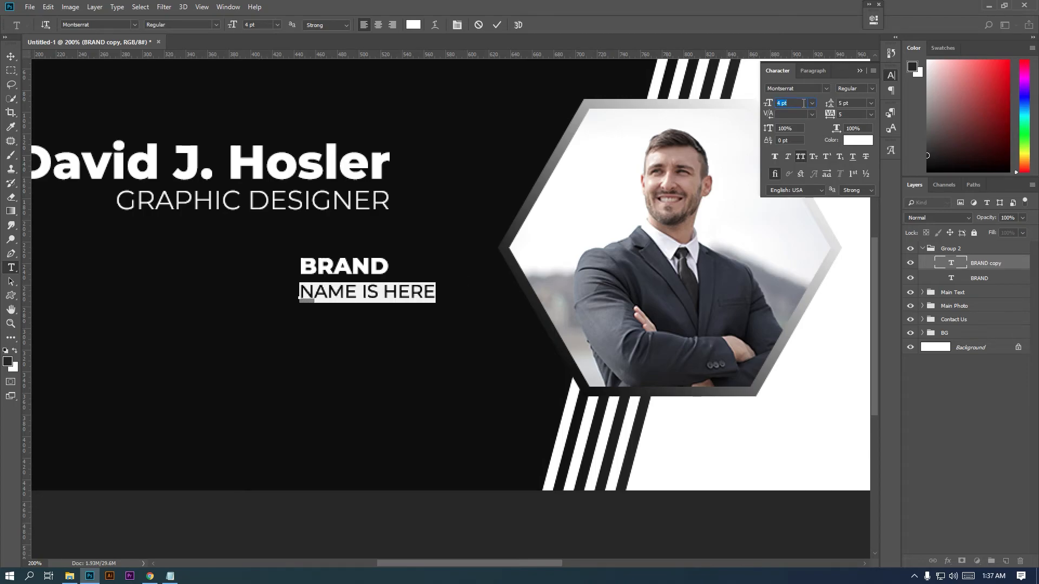
key("Down")
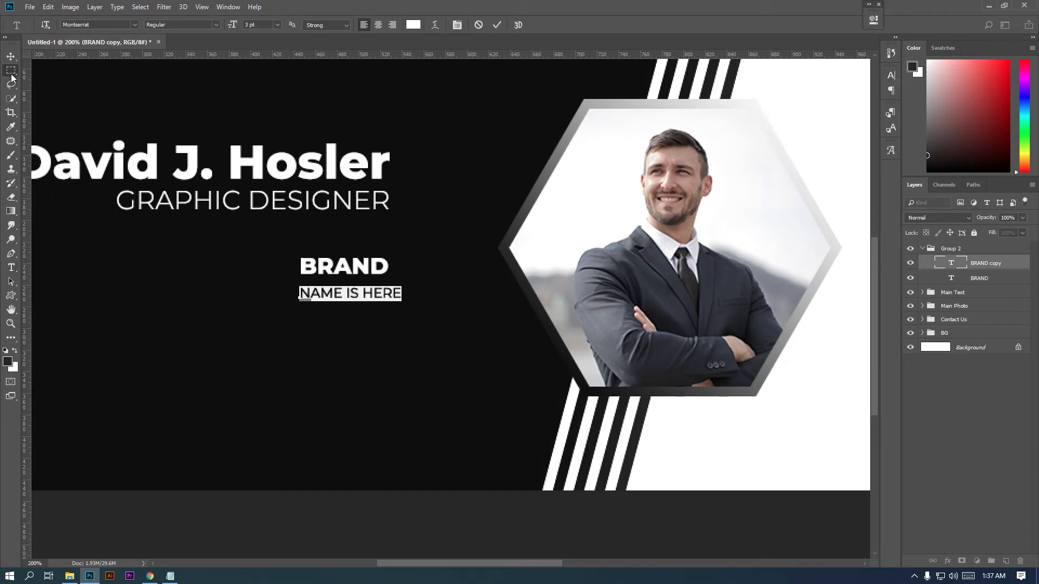
- Scale the BRAND text to about 113.80% so that it spans the width of NAME IS HERE
left_click(10, 56)
left_click(346, 271)
key("ctrl+t")
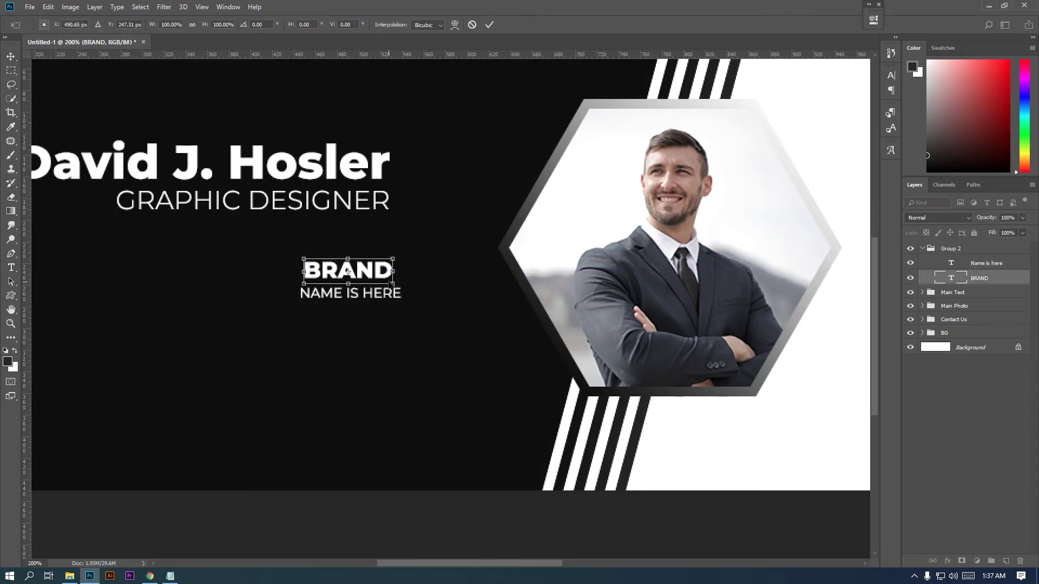
left_click_drag(379, 275, 388, 274)
left_click_drag(310, 257, 299, 253)
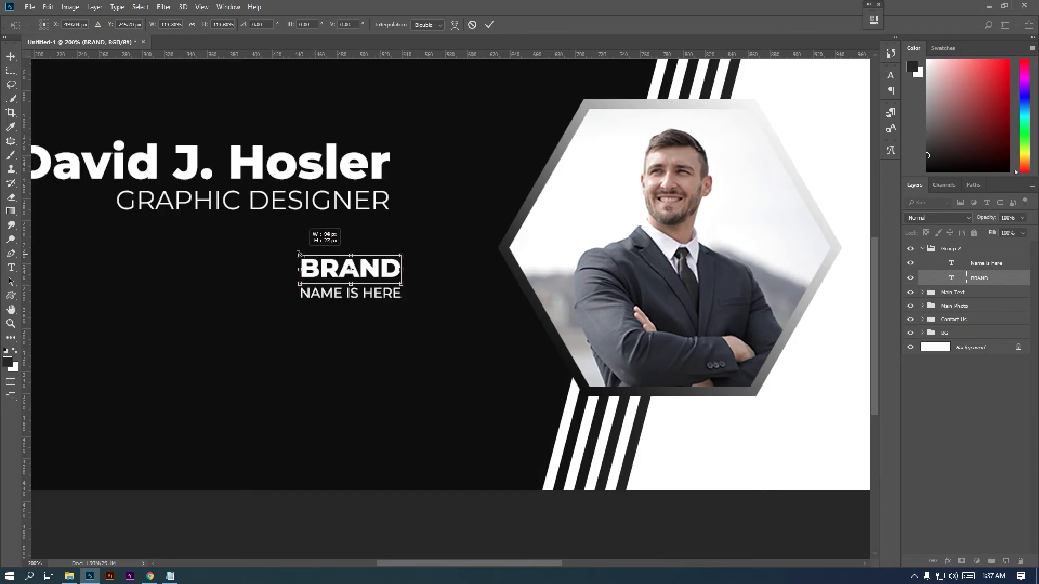
key("Return")
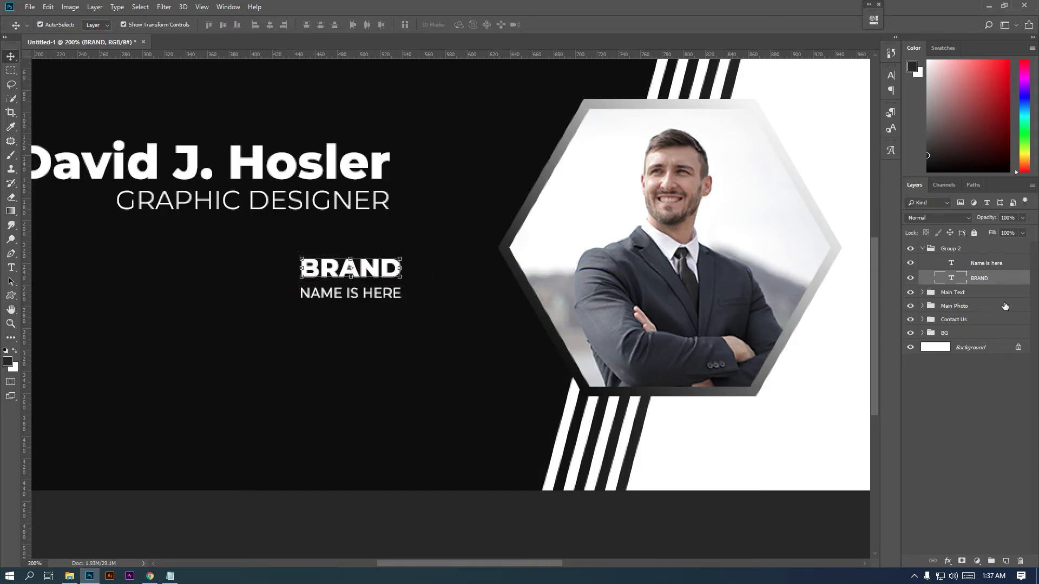
- Align the horizontal centers of BRAND and NAME IS HERE and nudge the lower line up closer to BRAND
left_click(1005, 264, "ctrl")
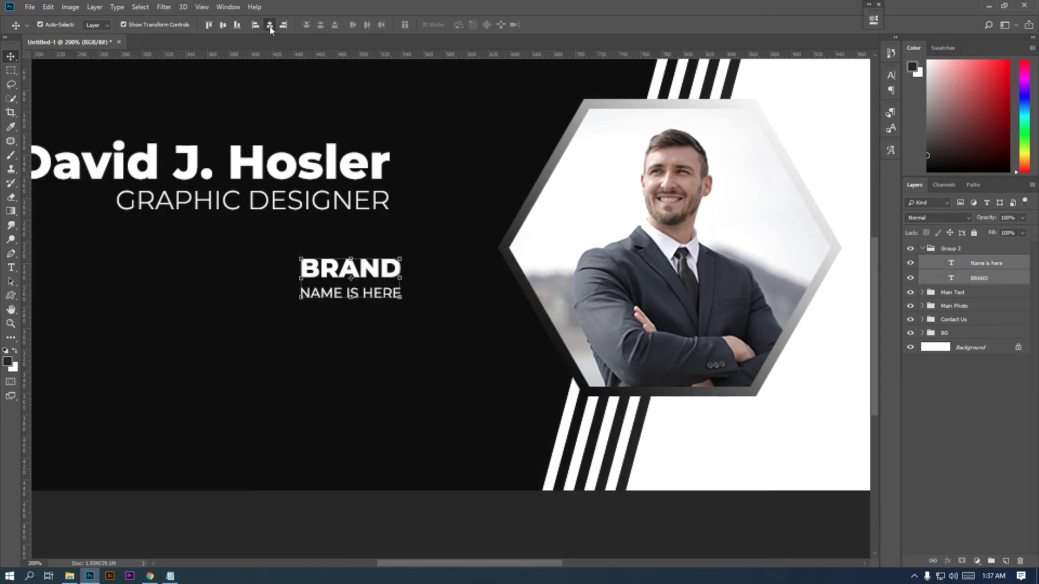
left_click(983, 265)
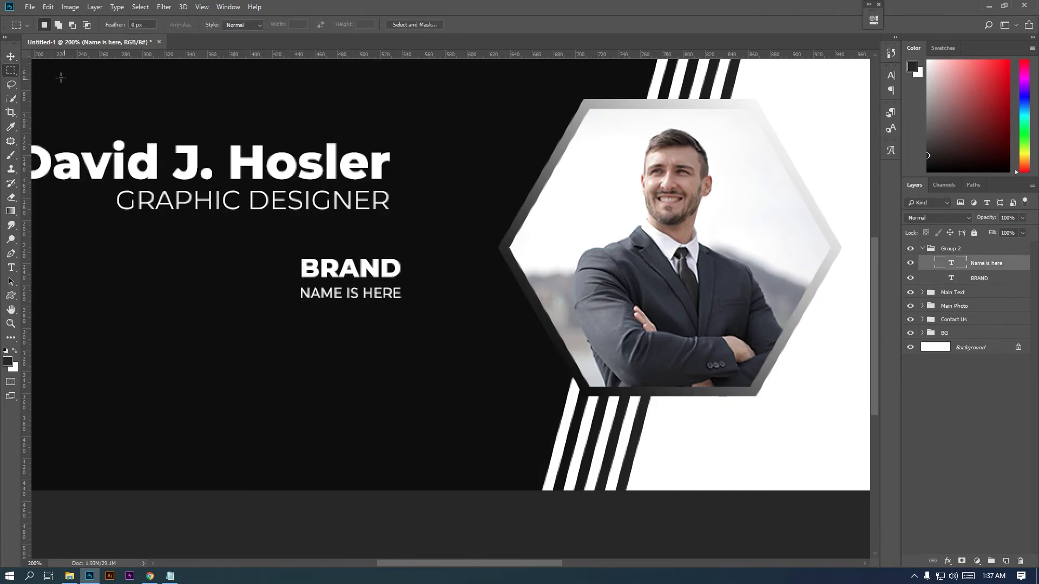
key("Up")
key("Up")
key("Up")
key("Up")
key("Up")
key("Up")
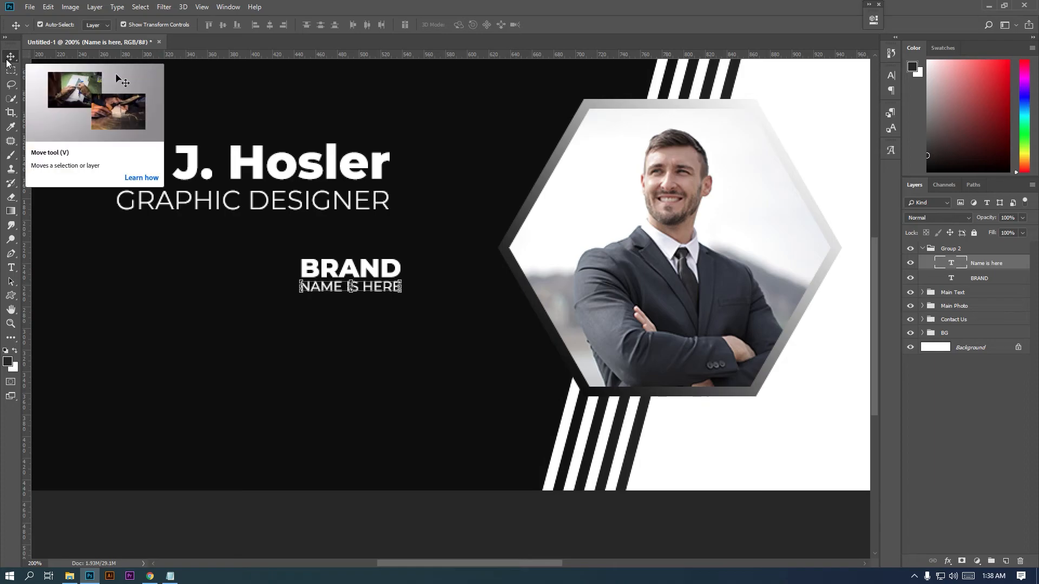
left_click(11, 71)
- Transform both brand text lines together so they sit below the job title with their right edges aligned to it
key("ctrl+minus")
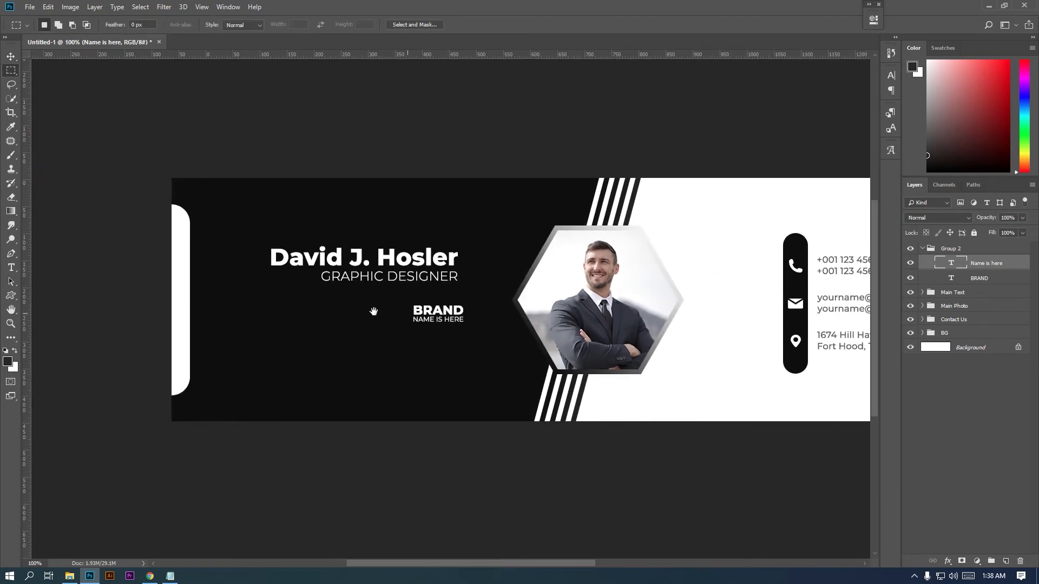
left_click(12, 55)
left_click(976, 281, "ctrl")
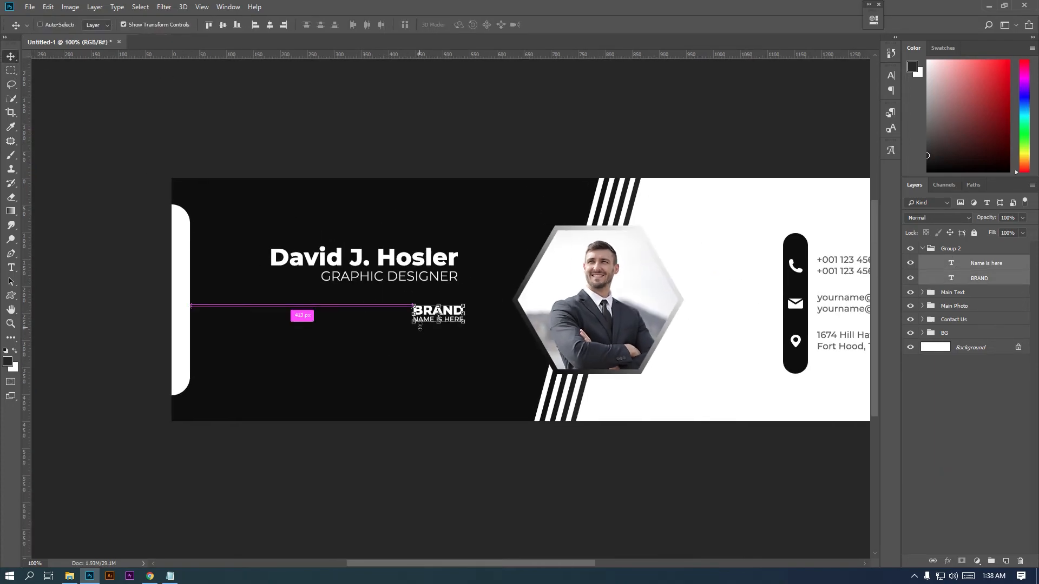
key("ctrl+t")
left_click_drag(451, 316, 402, 325)
key("Return")
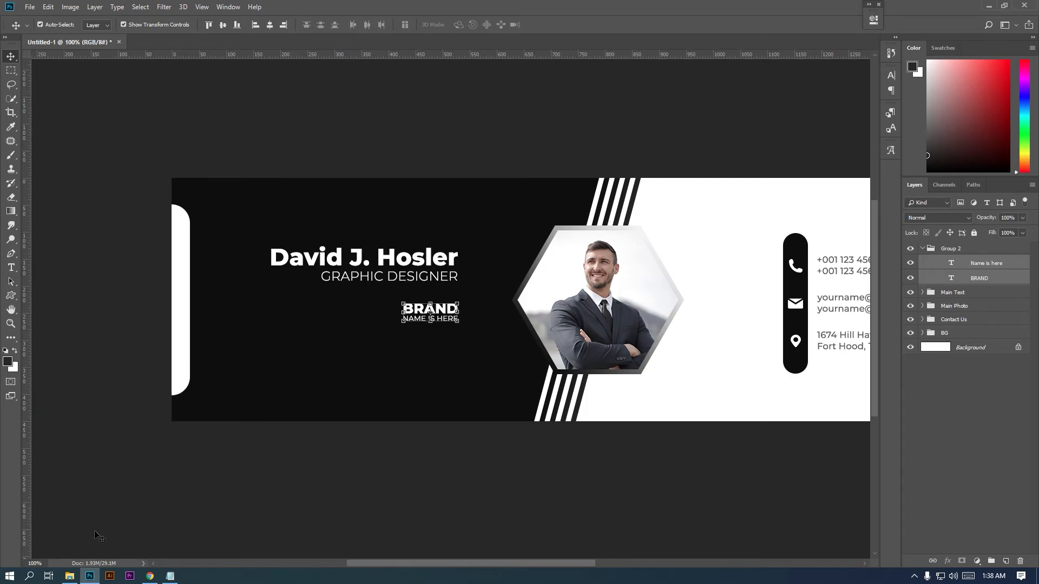
- Place the Social Media Icon image from File Explorer beside the brand text and scale it to about 10%
left_click(69, 575)
left_click_drag(418, 69, 250, 382)
left_click_drag(200, 241, 419, 327)
scroll(358, 306, "up", 2)
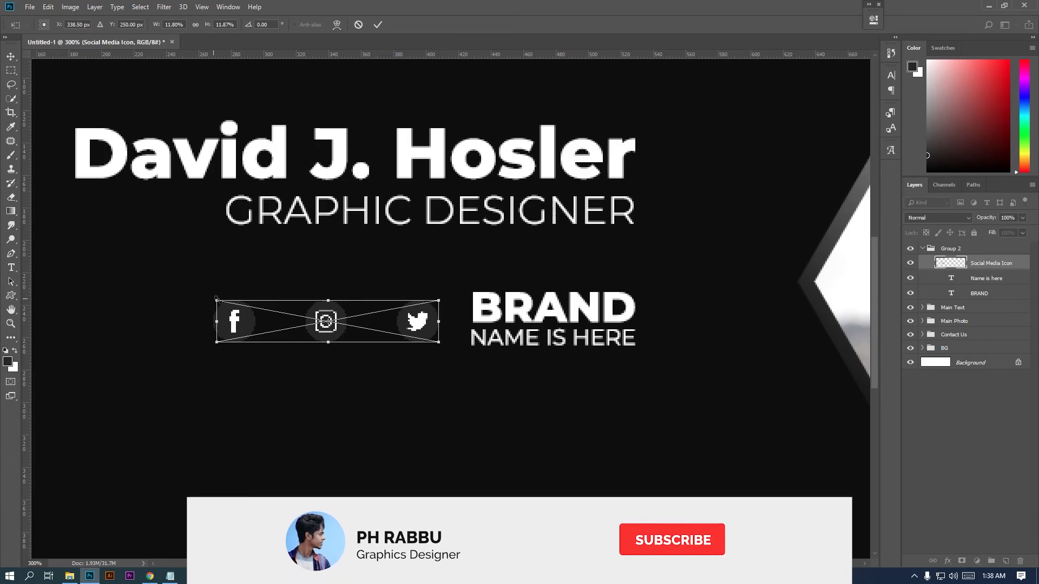
left_click_drag(215, 298, 248, 303)
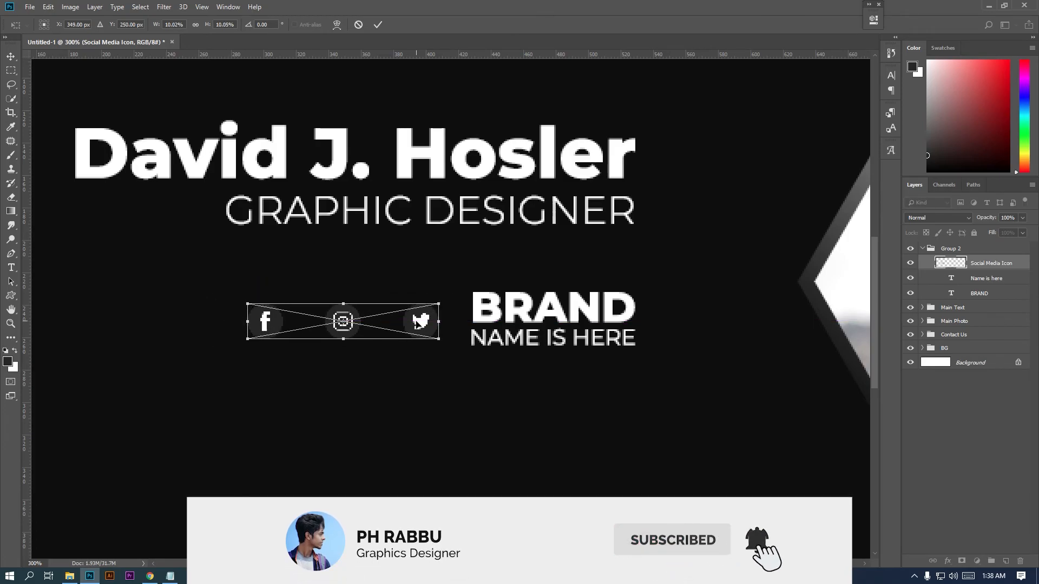
key("Return")
- Invert the colours of the social media icons so they become white circles with dark symbols
left_click(71, 7)
mouse_move(86, 38)
left_click(207, 160)
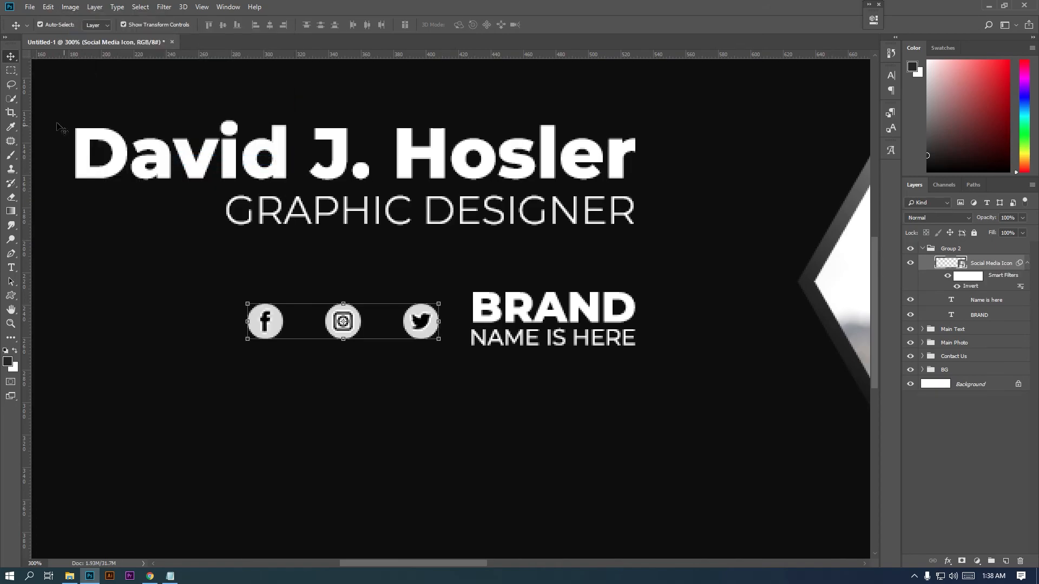
left_click(12, 72)
- Group the BRAND and NAME IS HERE layers and align the group's vertical center with the social media icons
scroll(425, 250, "down", 2)
left_click_drag(644, 291, 479, 305)
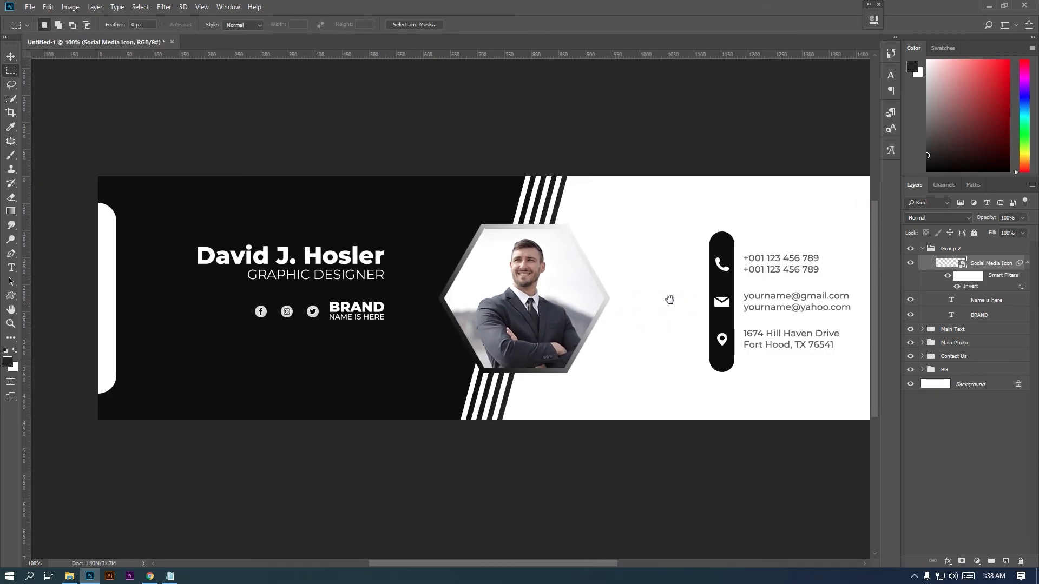
left_click(990, 301)
left_click(991, 315, "shift")
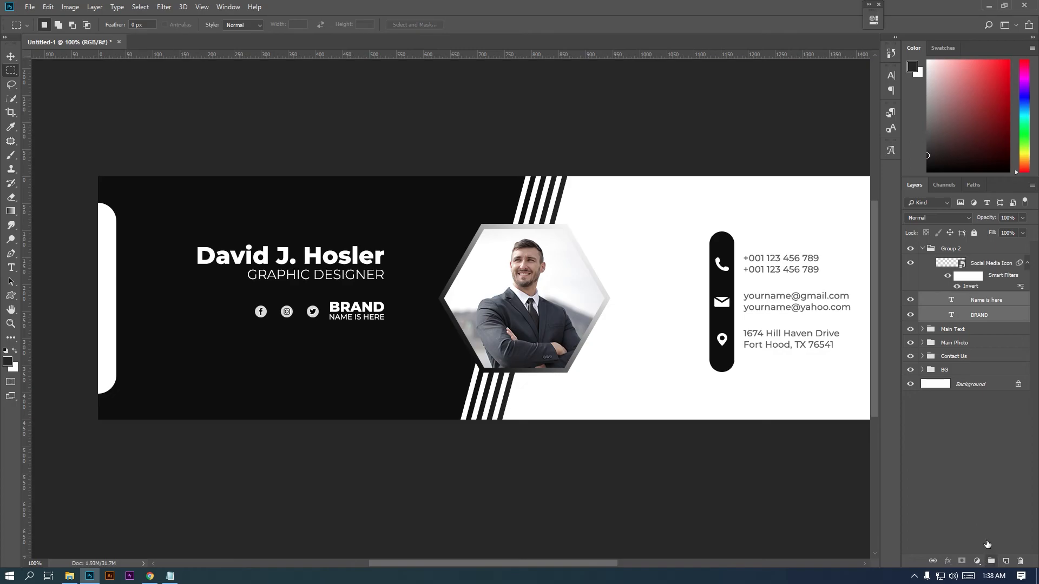
left_click(990, 560)
left_click(978, 265, "shift")
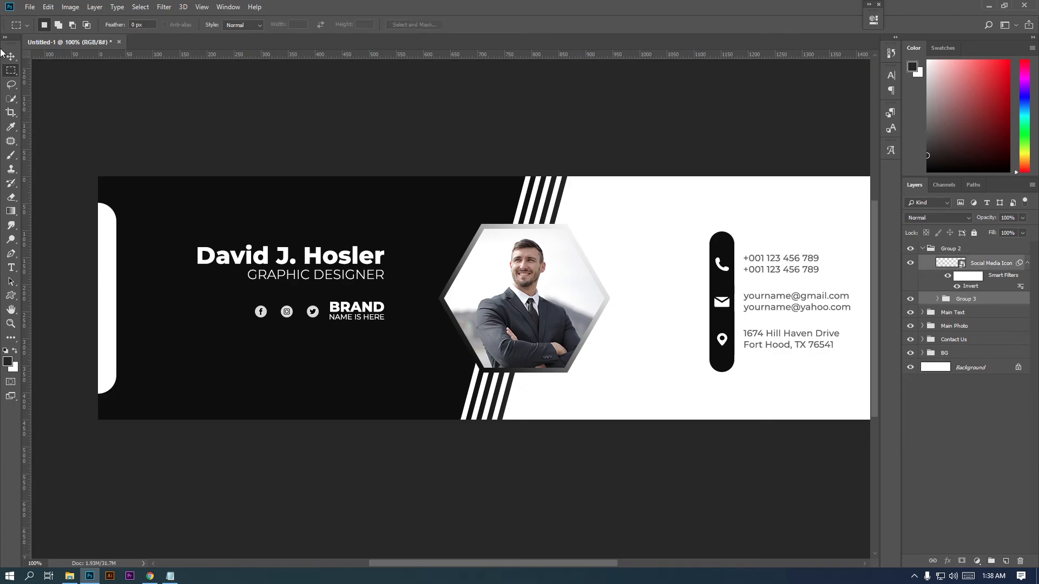
key("v")
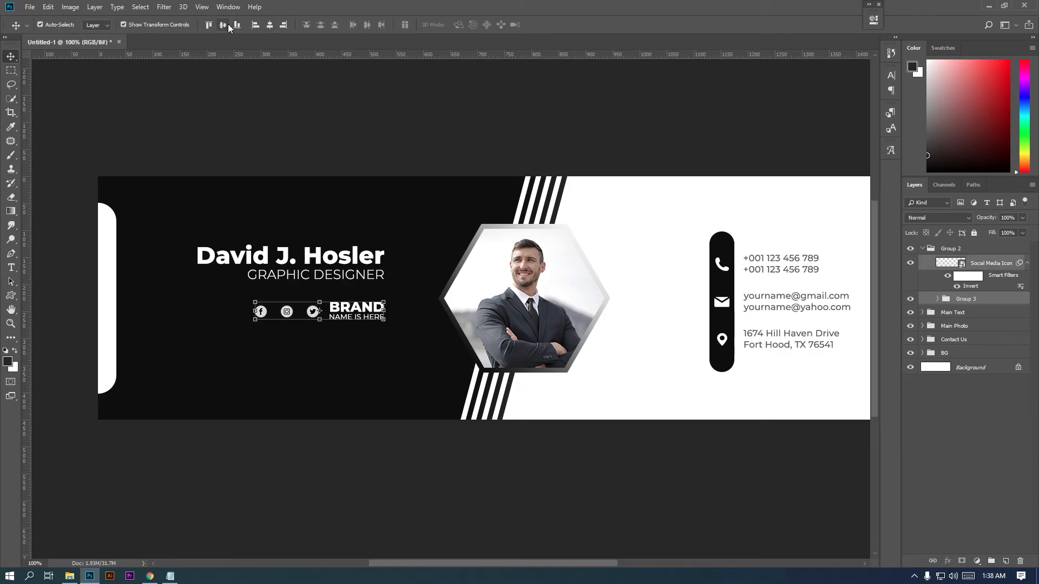
left_click(11, 70)
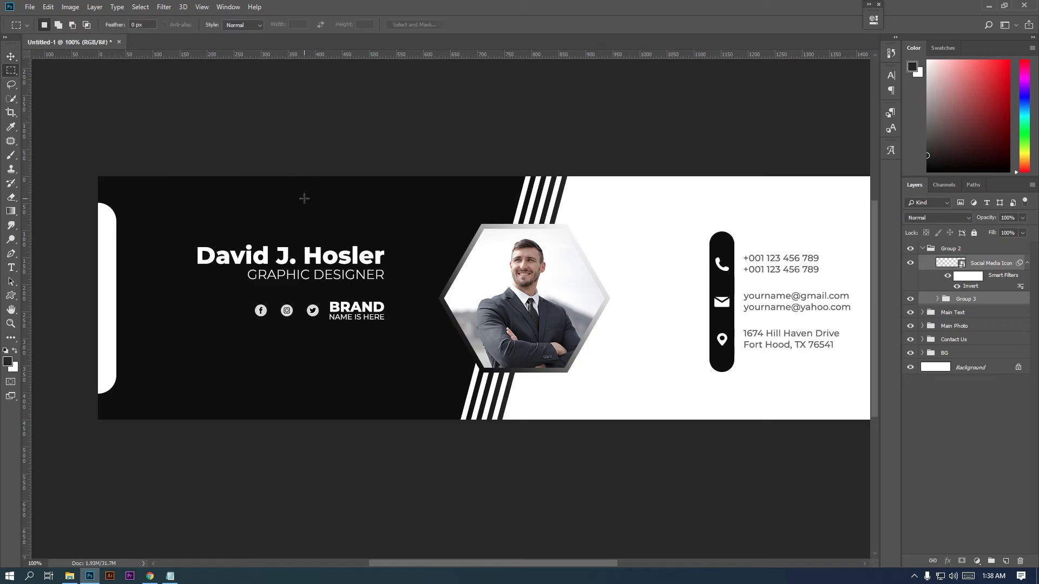
- Rename the inner text group as Brand and its parent group as Brand Name
left_click(973, 300)
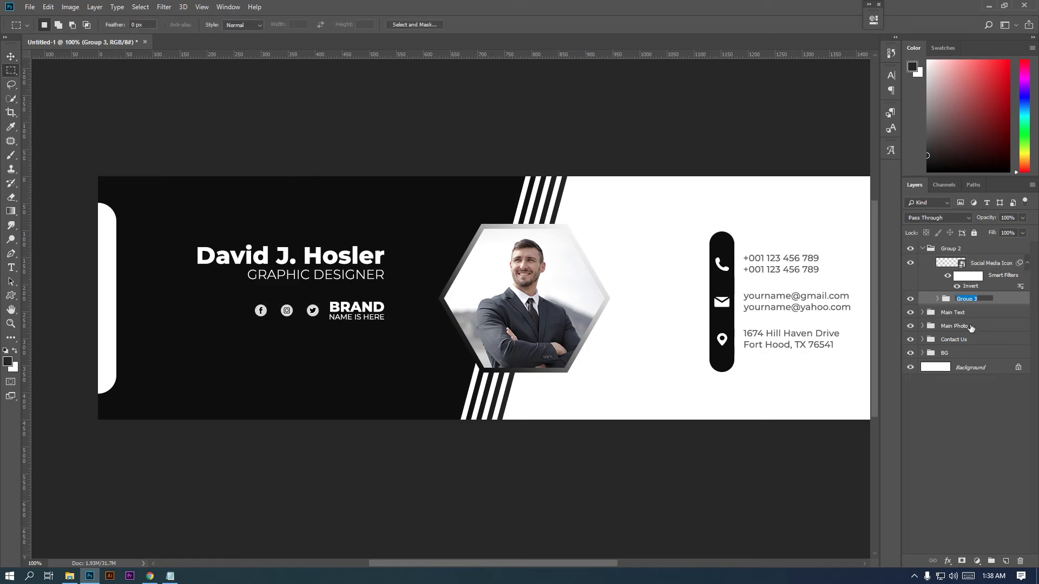
key("Return")
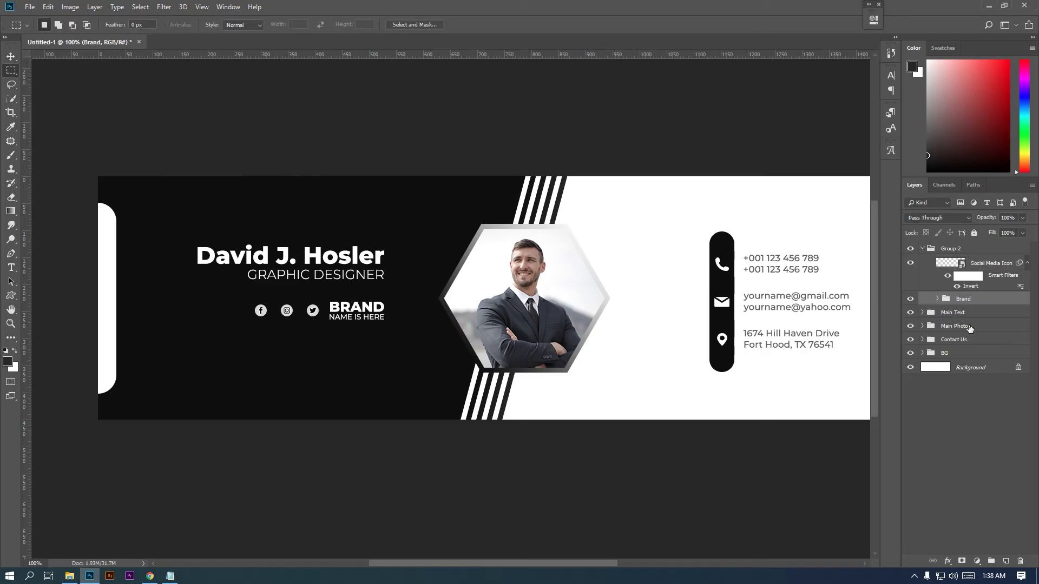
left_click(923, 249)
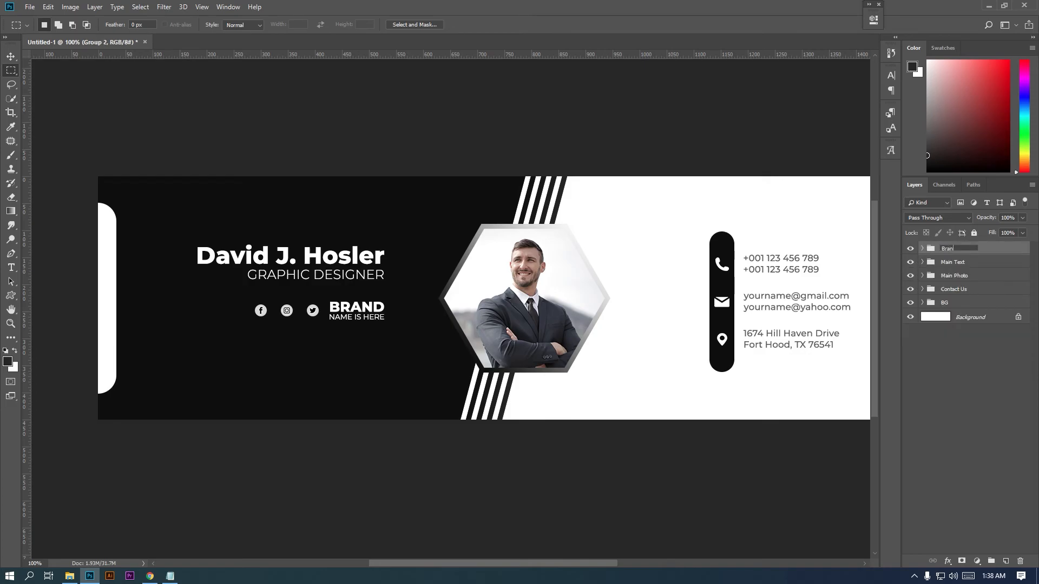
key("Return")
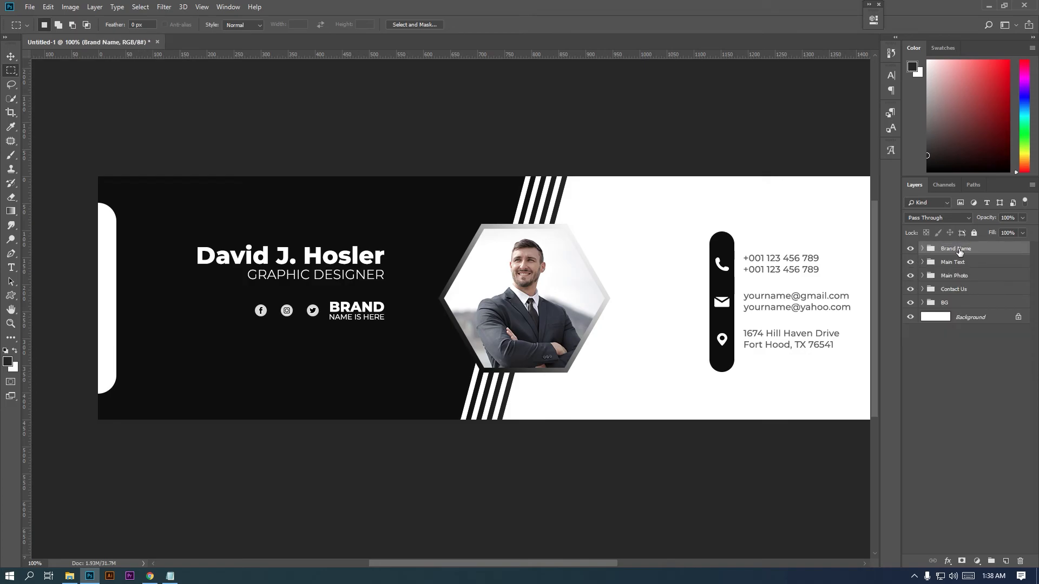
- Move the Brand Name group slightly down
key("v")
left_click_drag(378, 297, 369, 315)
key("Return")
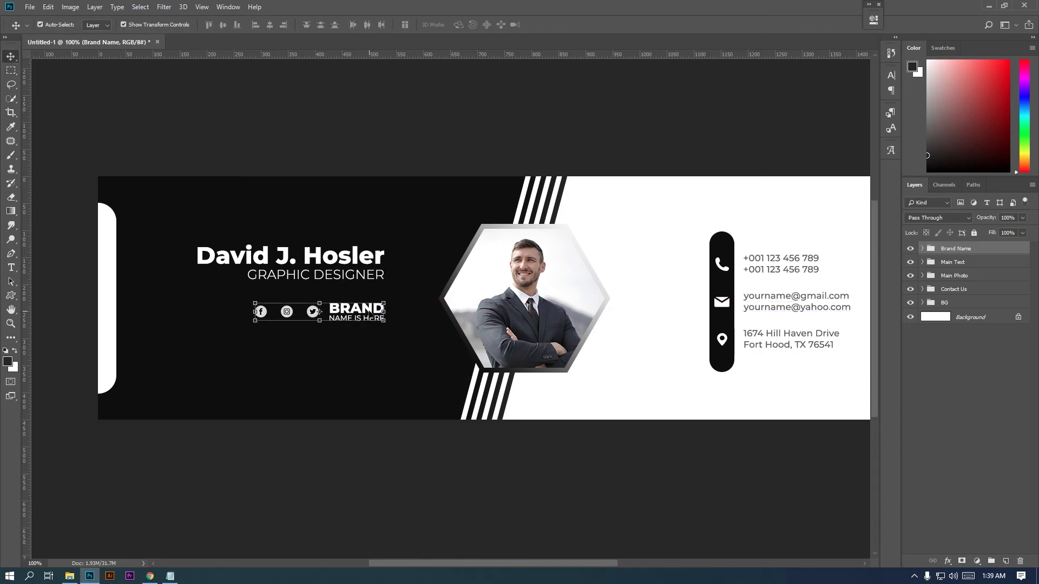
- Move the Main Text group slightly down, closer to the social icons and brand text
left_click(980, 267)
key("ctrl+t")
left_click_drag(368, 271, 368, 273)
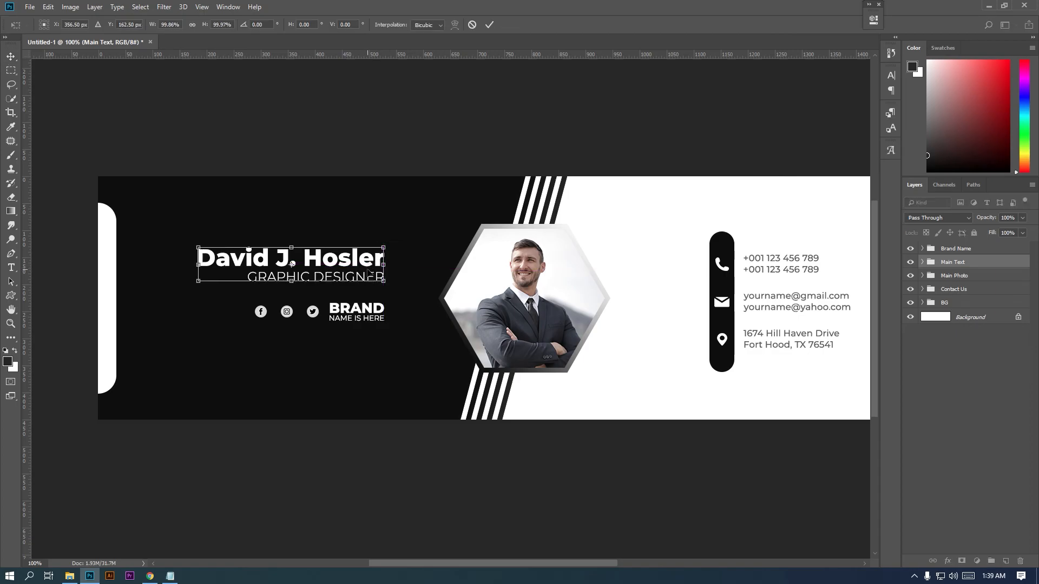
key("Return")
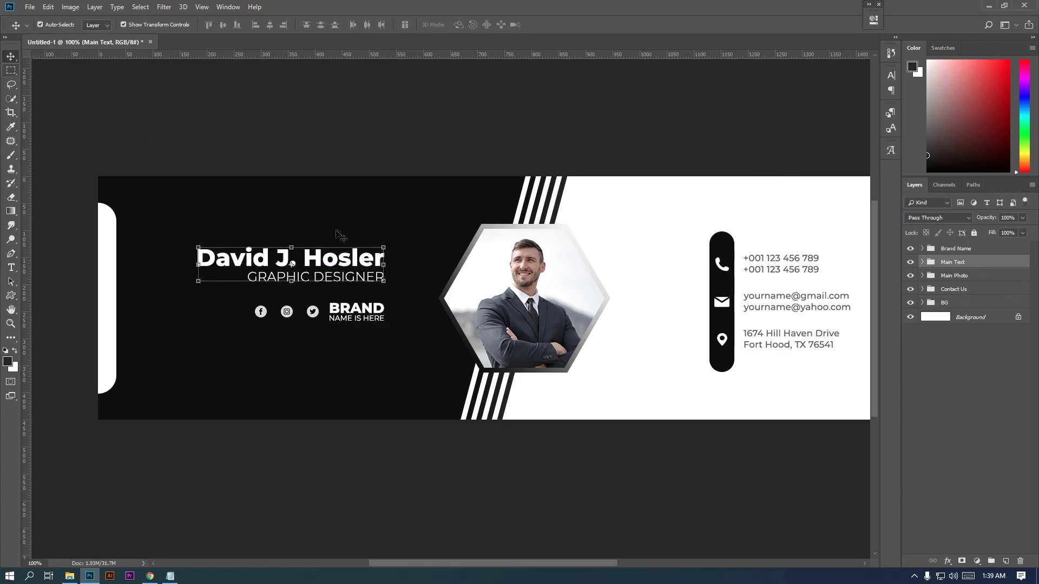
- Convert the locked Background into a regular editable layer, keeping the default layer settings
left_click(11, 71)
left_click_drag(724, 344, 667, 341)
double_click(1000, 321)
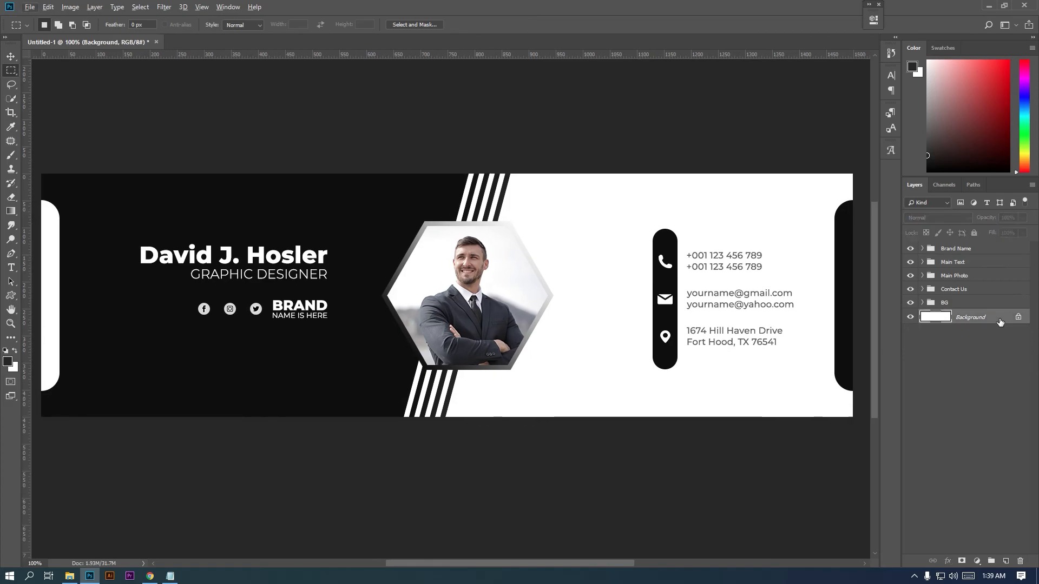
key("Return")
- Apply a Pattern Overlay to the unlocked background layer with the light paper-like texture, scaled down to about 81%
double_click(980, 324)
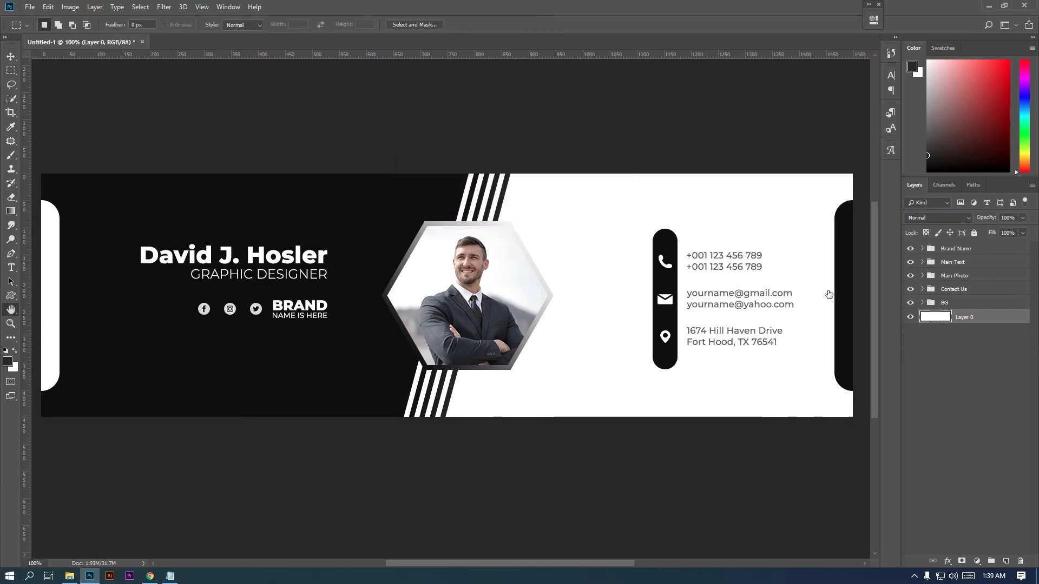
left_click(622, 184)
left_click(664, 184)
left_click(836, 81)
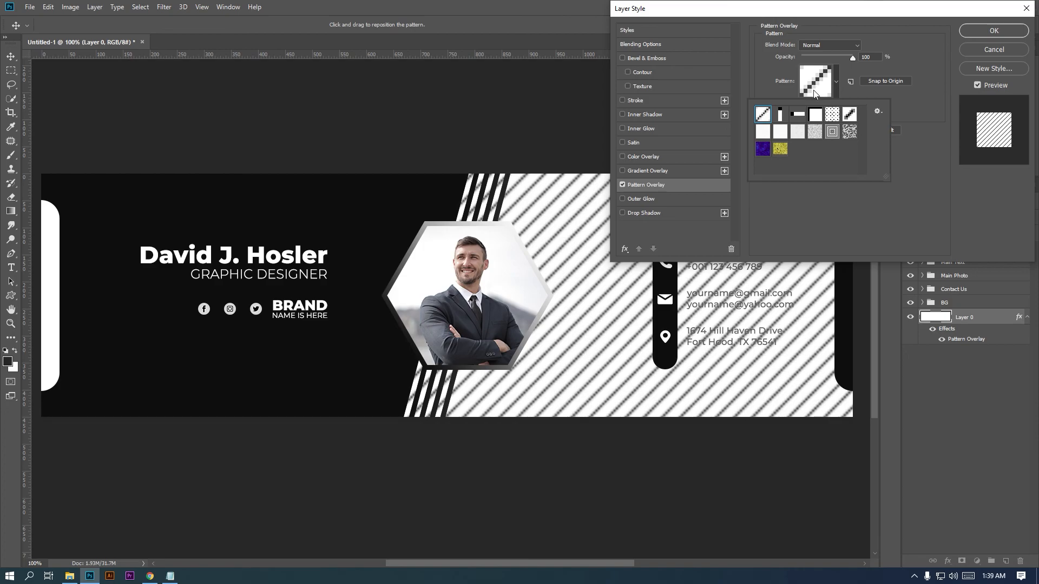
double_click(778, 134)
left_click_drag(837, 107, 825, 107)
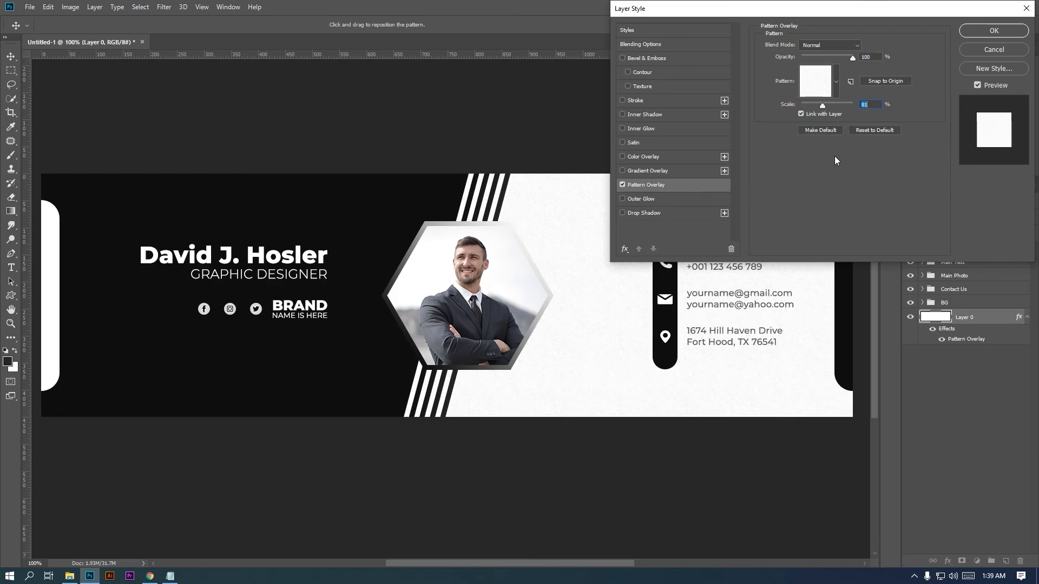
left_click(982, 31)
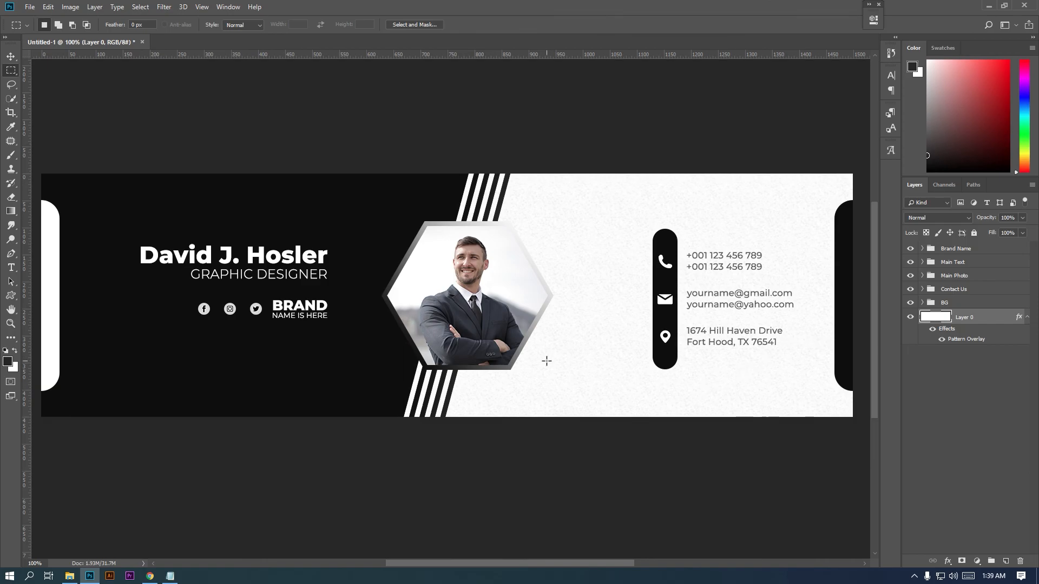
scroll(227, 178, "up", 1)
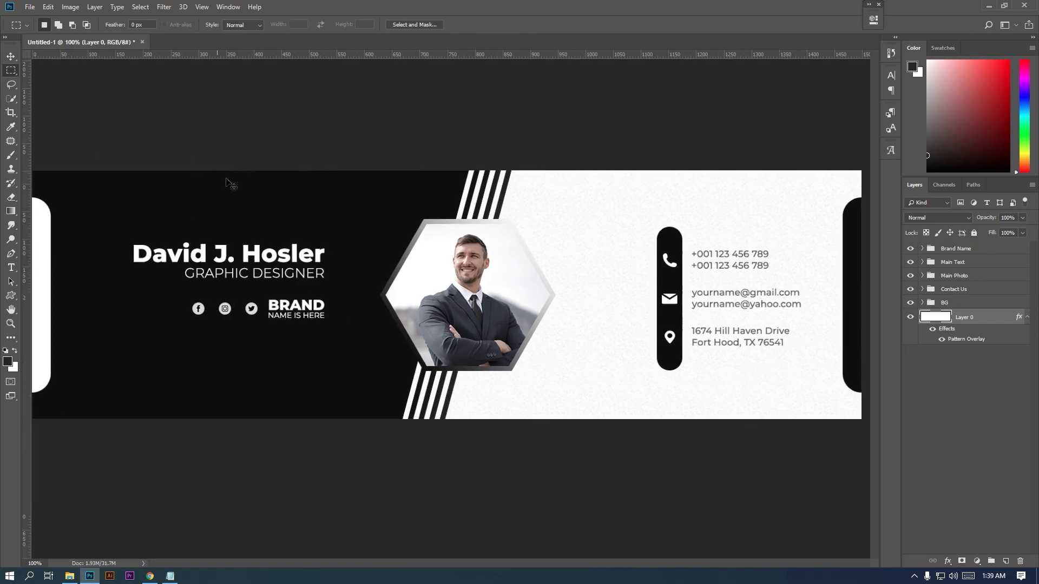